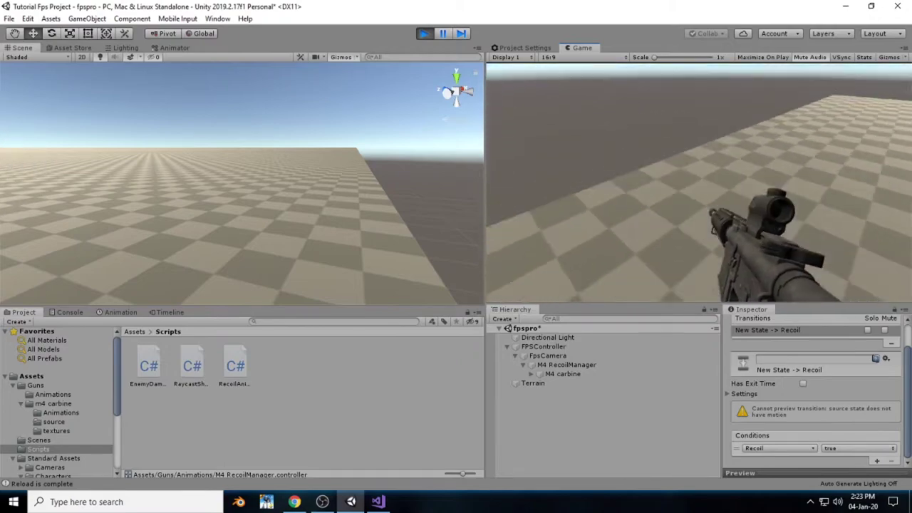
- Restart the game to playtest walking around the terrain with the gun, stop it and check the console log
key(Escape)
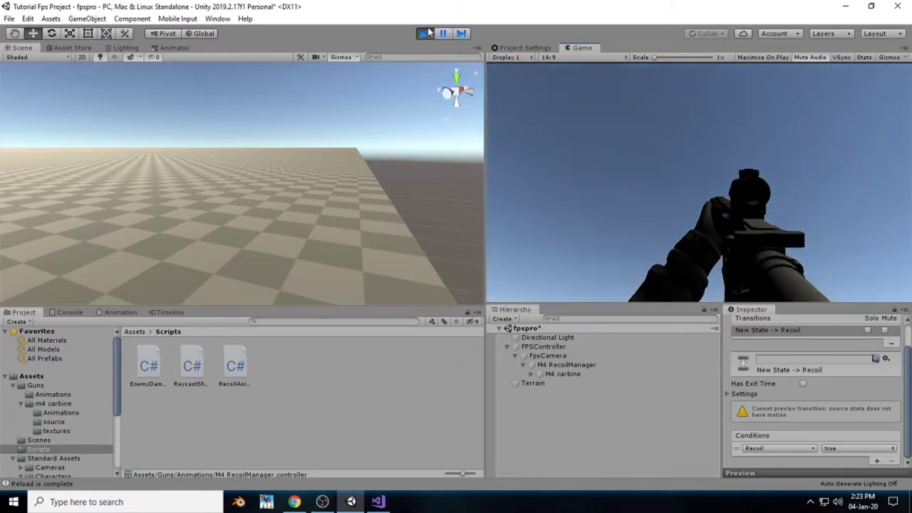
click(424, 34)
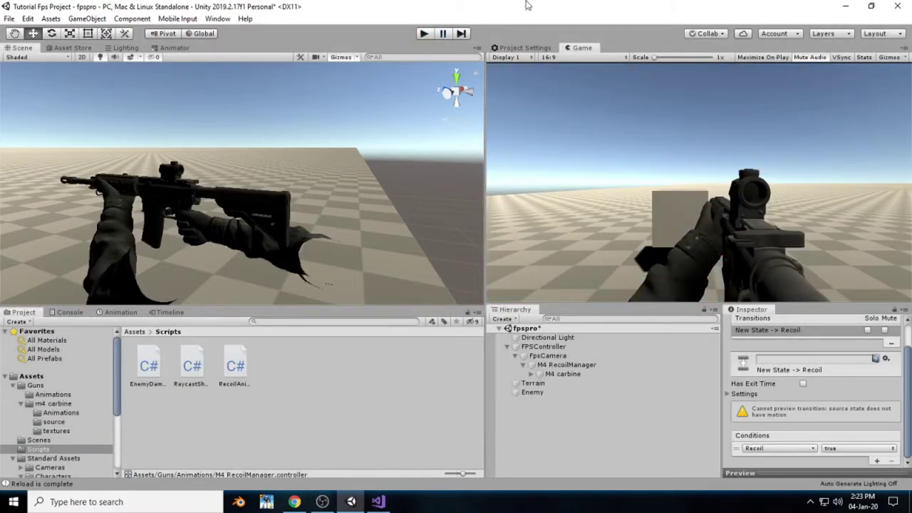
click(424, 34)
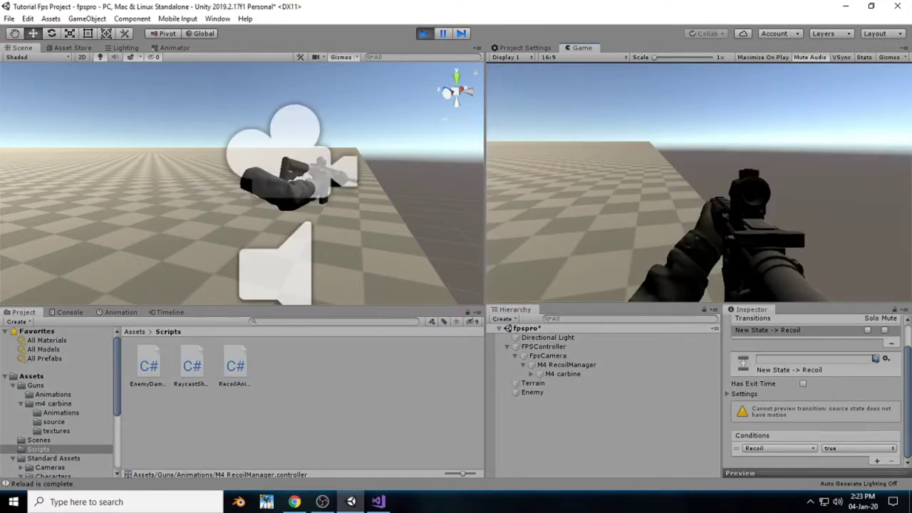
key(w)
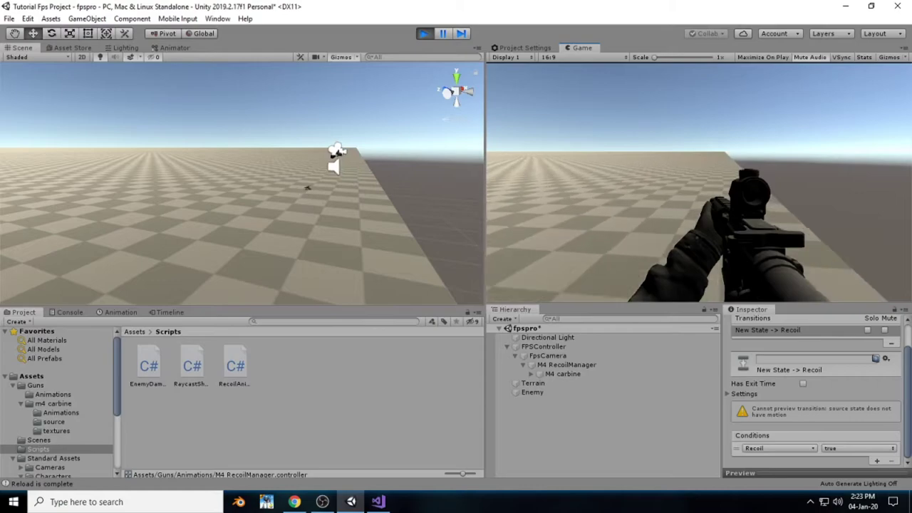
key(w)
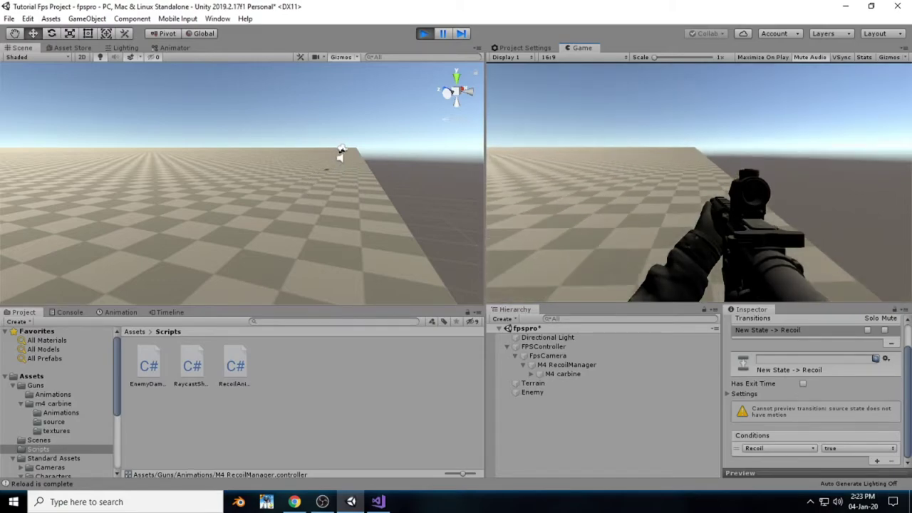
key(w)
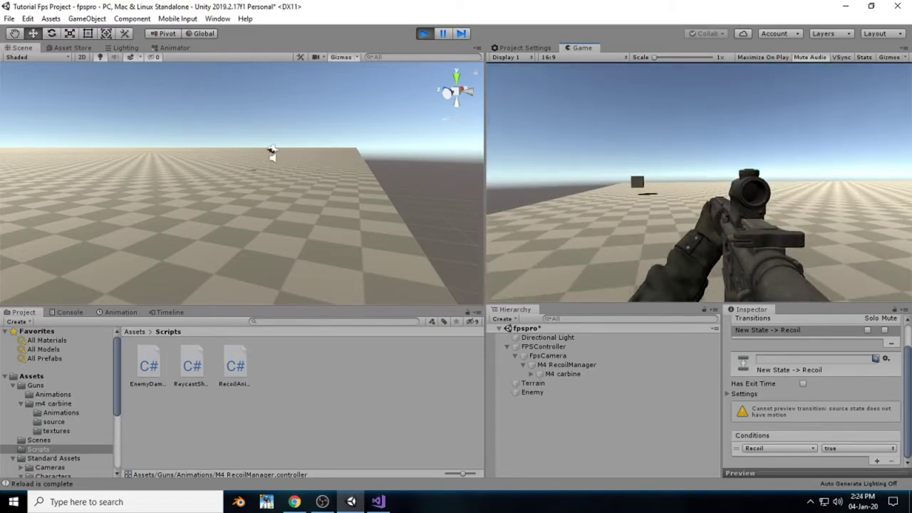
key(w)
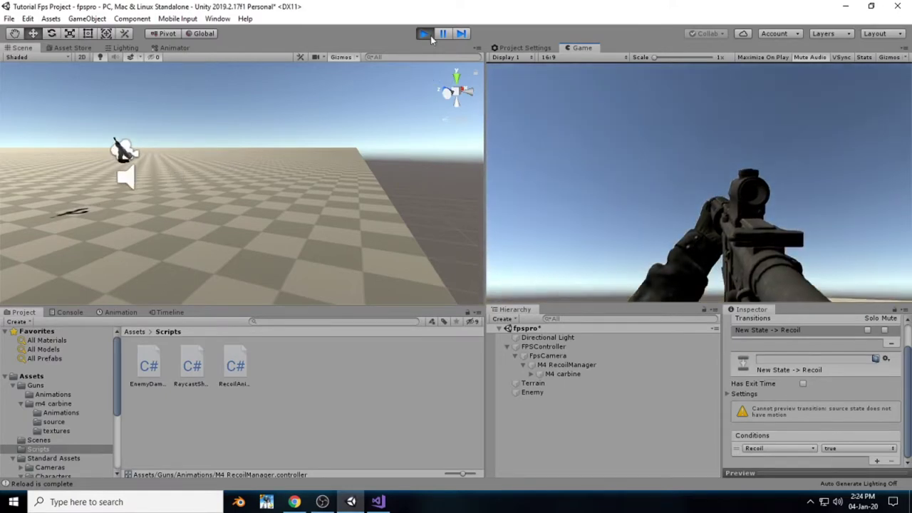
key(ctrl+p)
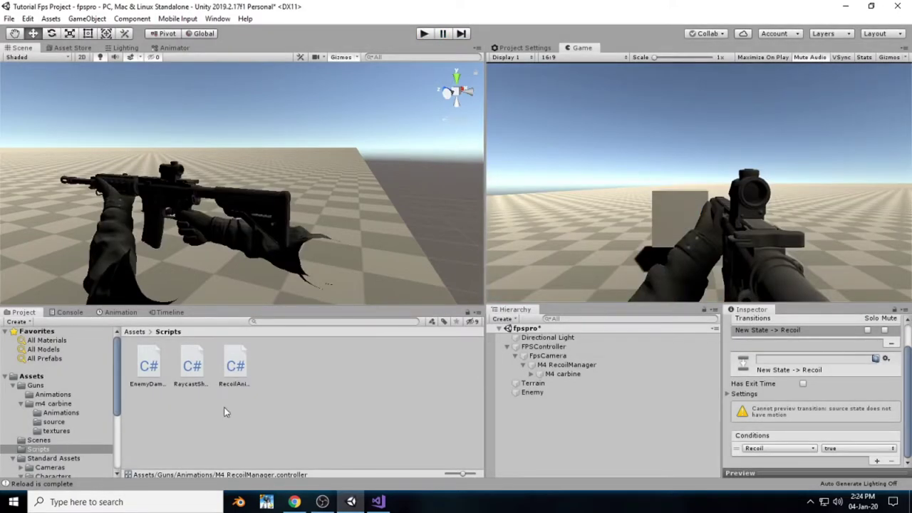
click(27, 483)
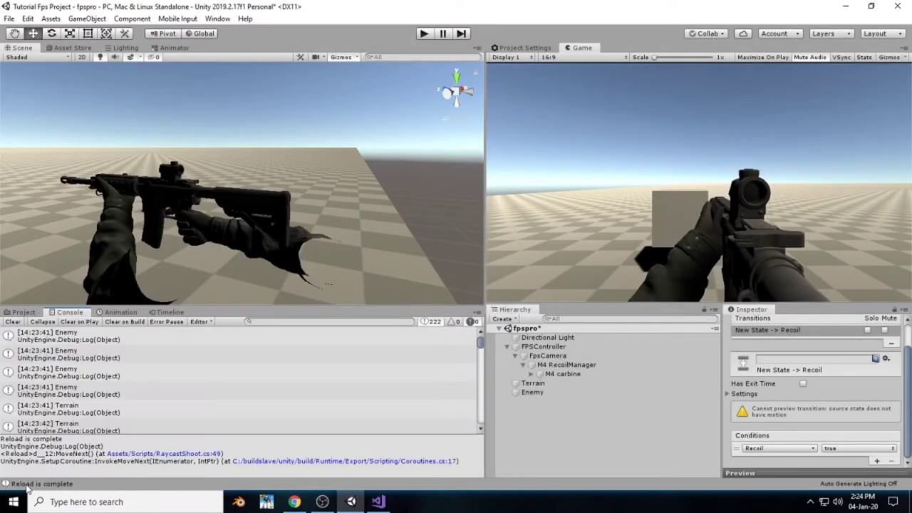
click(21, 312)
- Create an empty child object of FpsCamera named Weapon Manager and nest M4 RecoilManager inside it
click(527, 403)
click(549, 356)
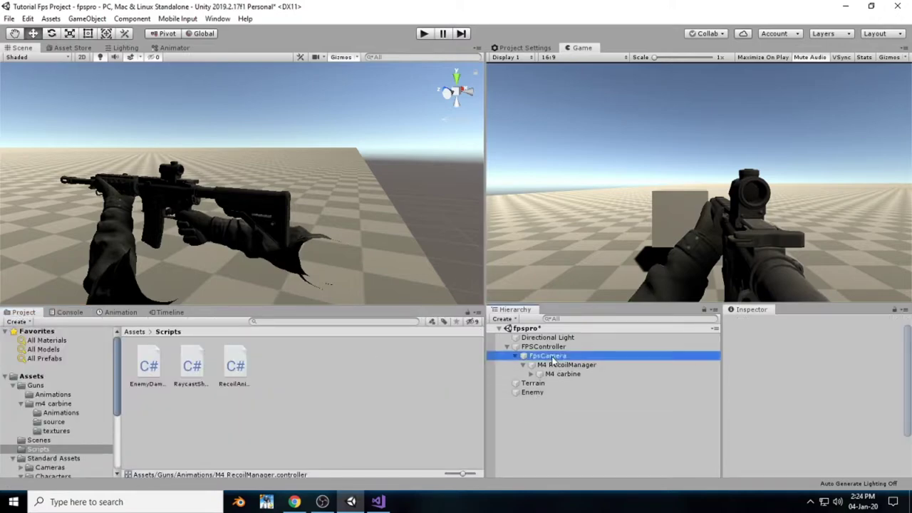
right_click(560, 364)
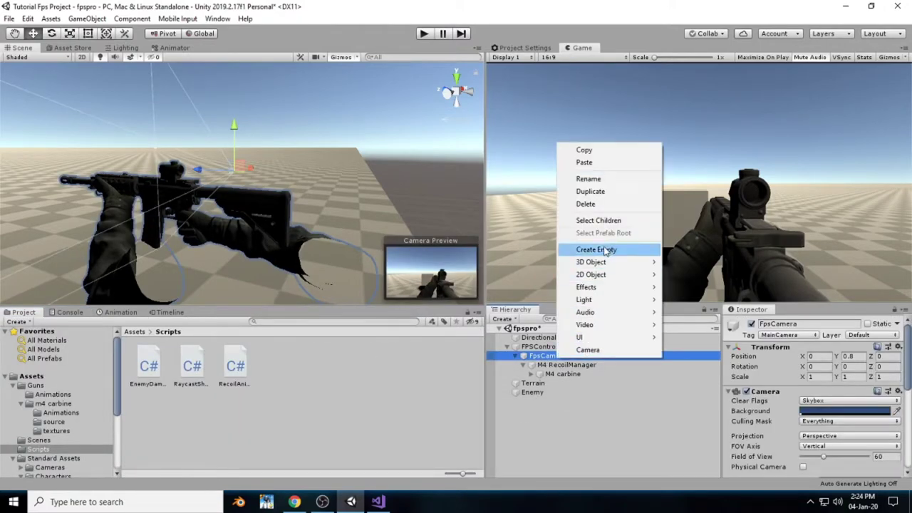
click(580, 243)
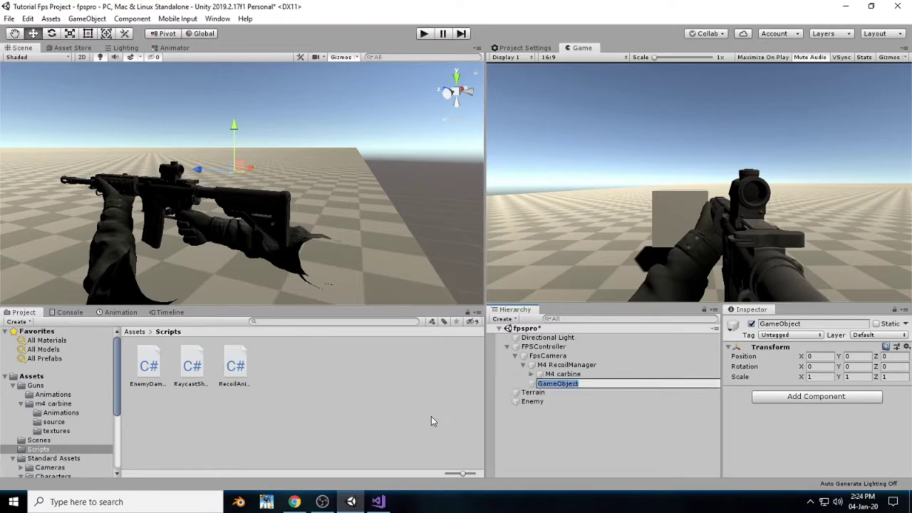
text(Weapon Manager)
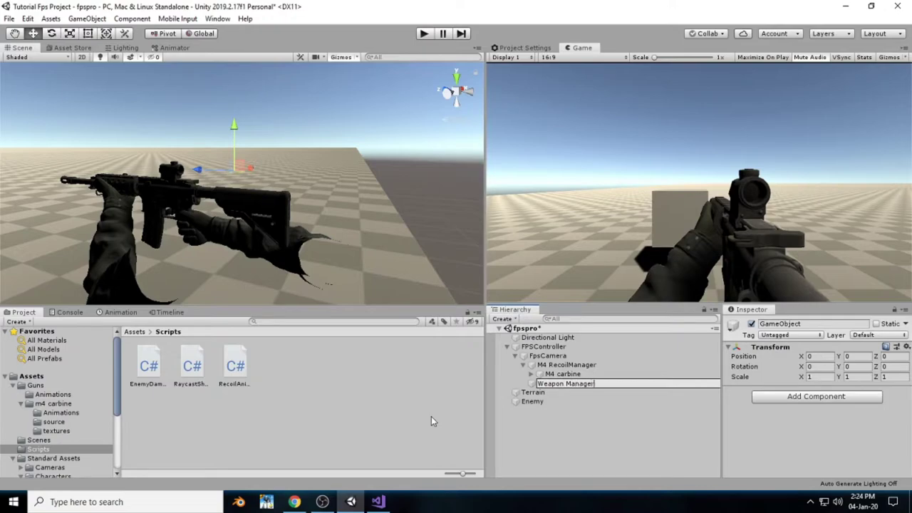
key(Return)
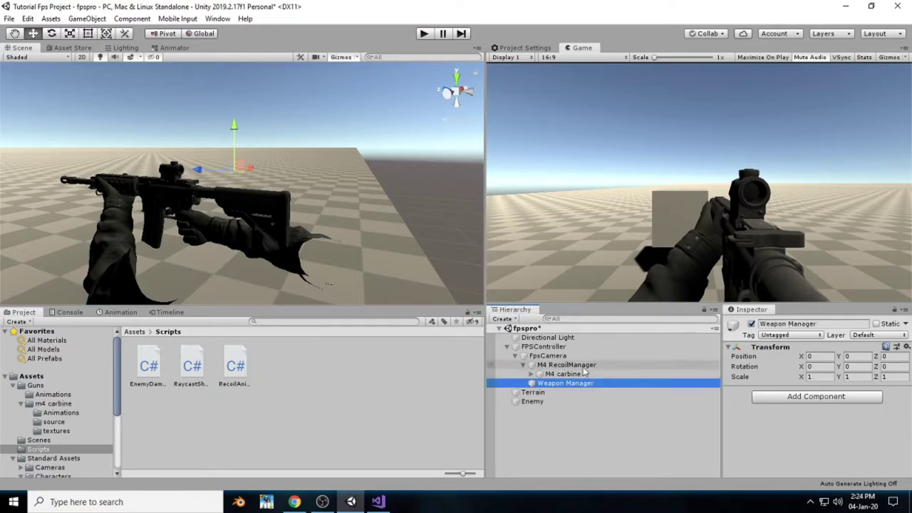
click(549, 356)
drag(557, 367, 562, 389)
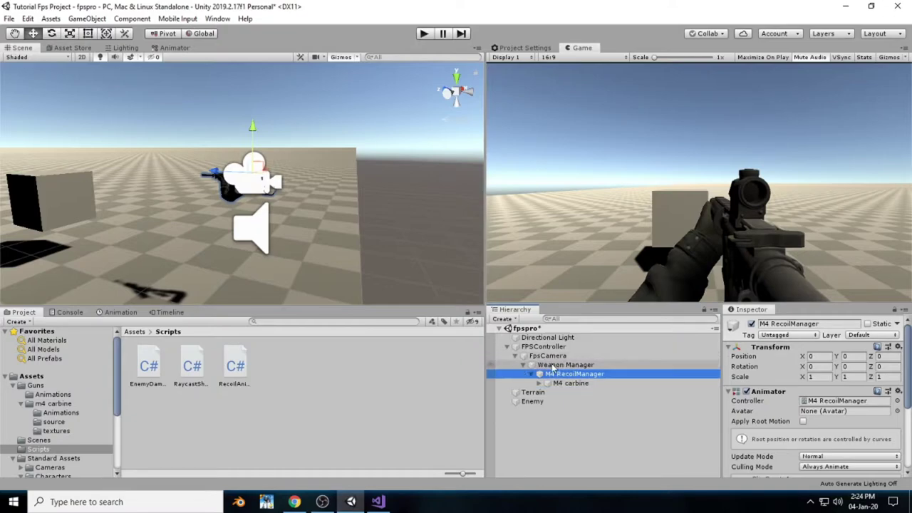
- Open the animation editor for the Weapon Manager object
click(565, 365)
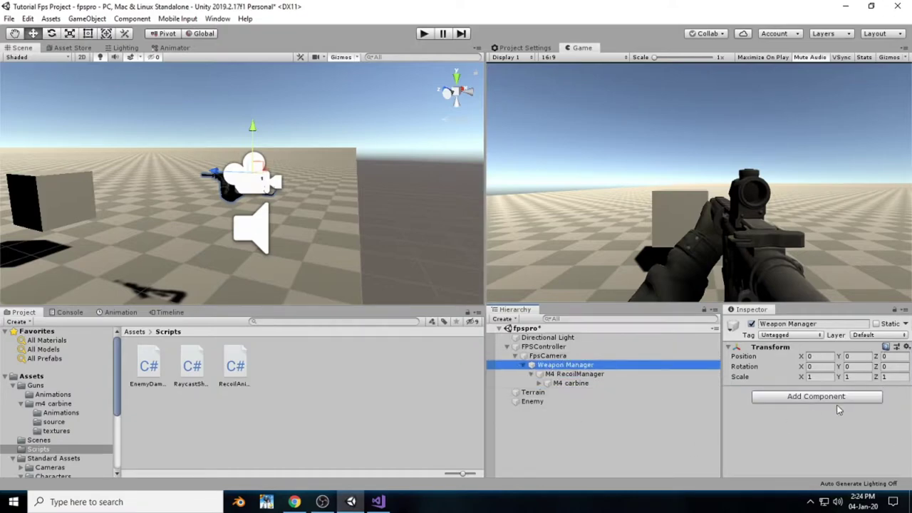
click(120, 313)
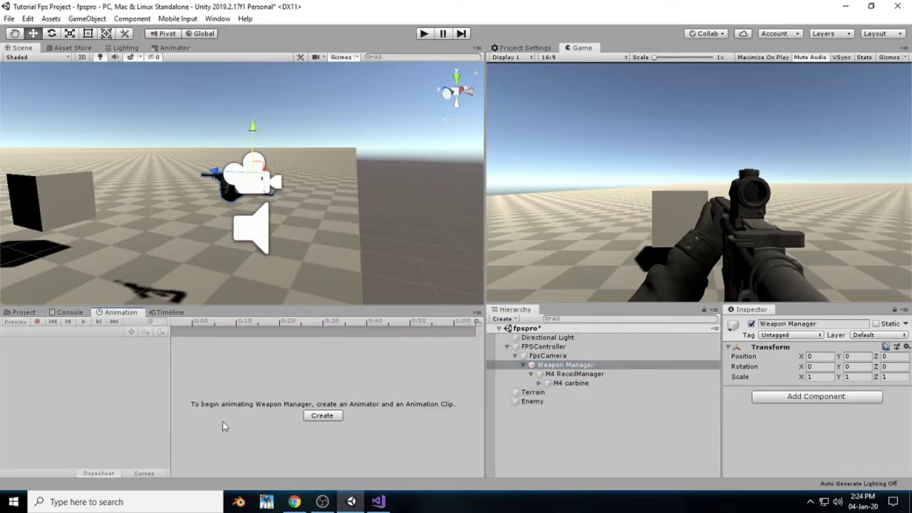
click(322, 415)
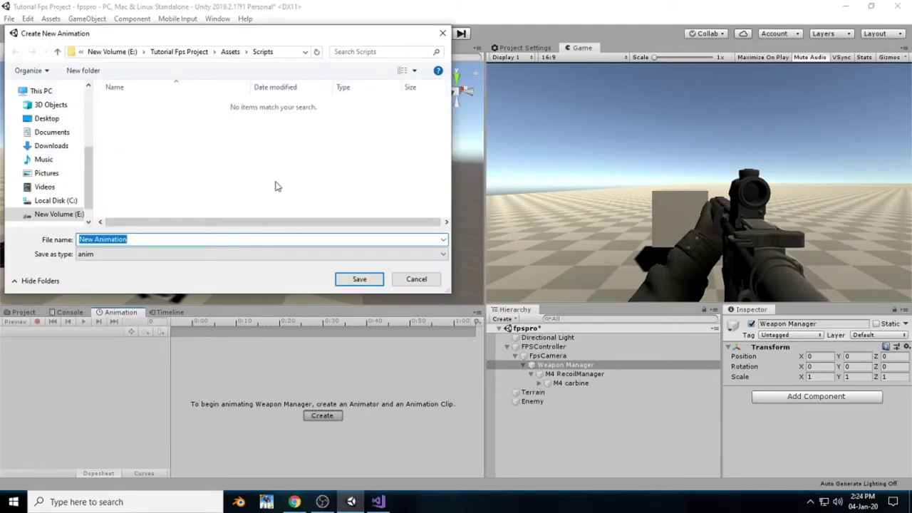
click(238, 179)
scroll(66, 193, down, 2)
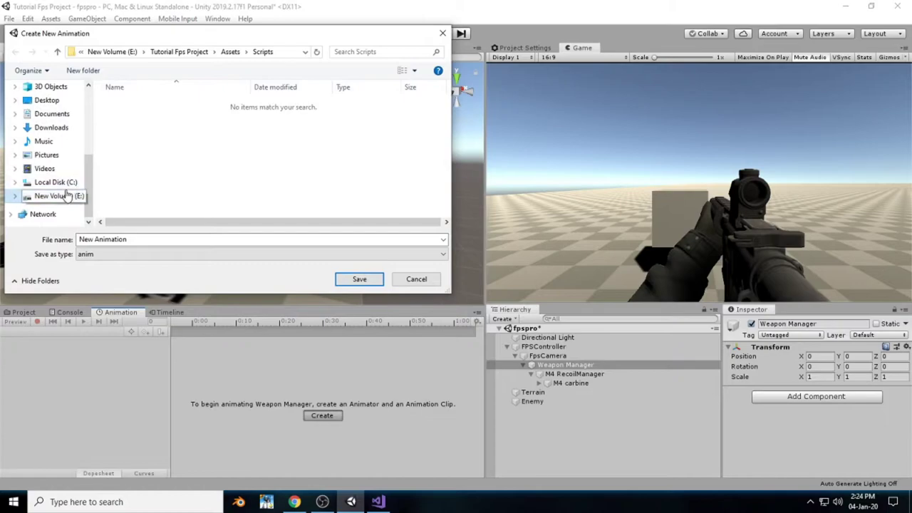
click(66, 194)
scroll(163, 171, down, 6)
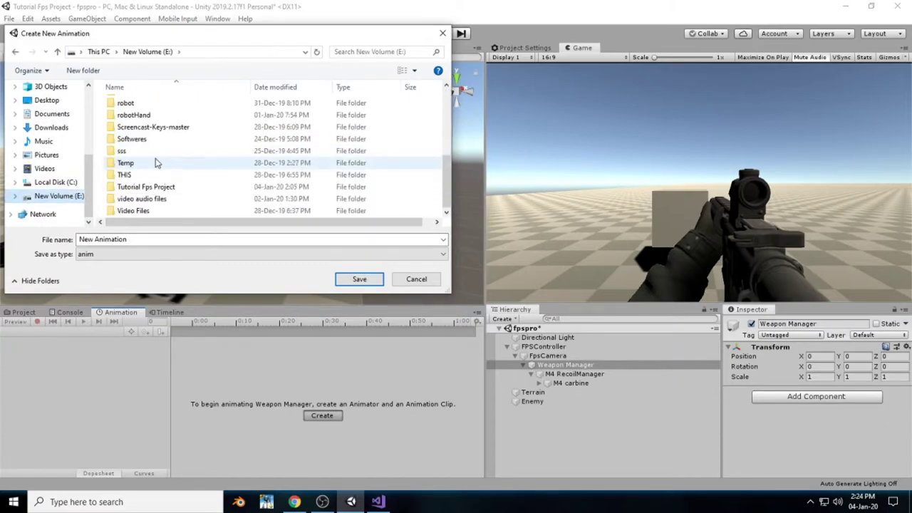
scroll(156, 163, up, 6)
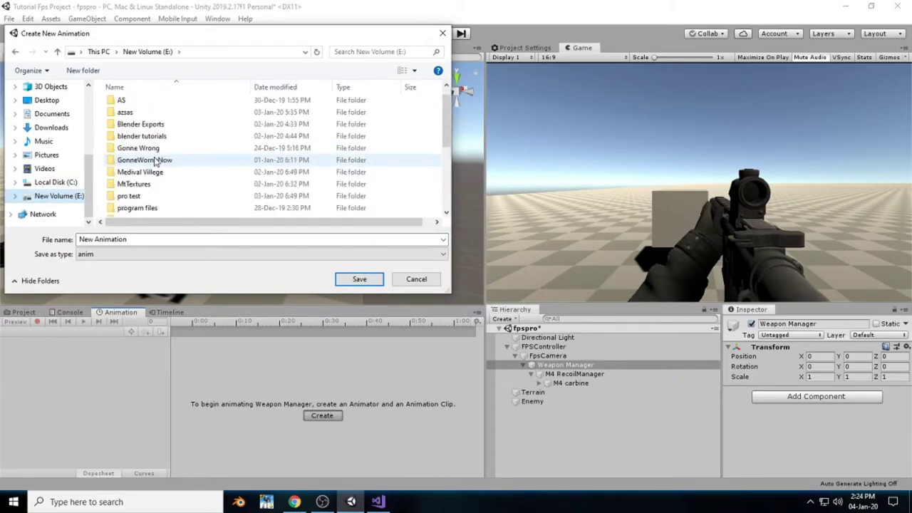
click(397, 280)
- Create an animation clip named idle for Weapon Manager in the Assets/Guns/Animations folder
click(322, 416)
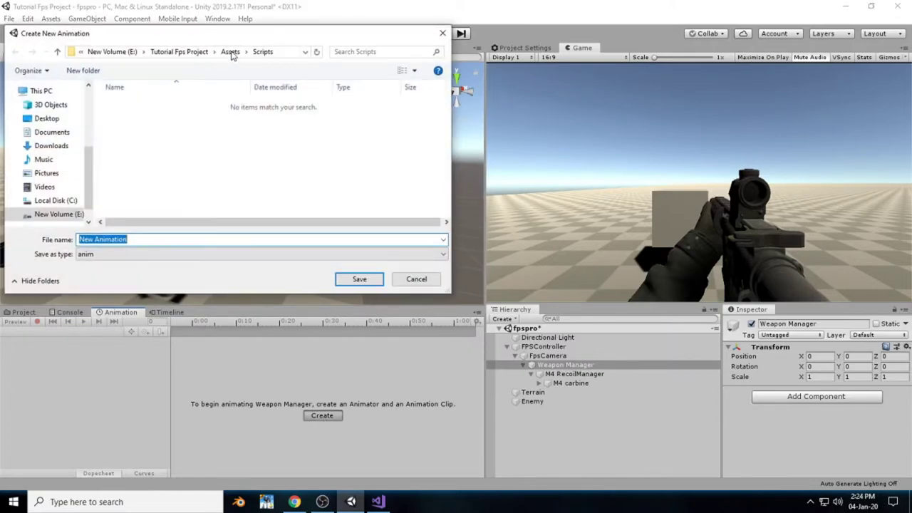
click(231, 53)
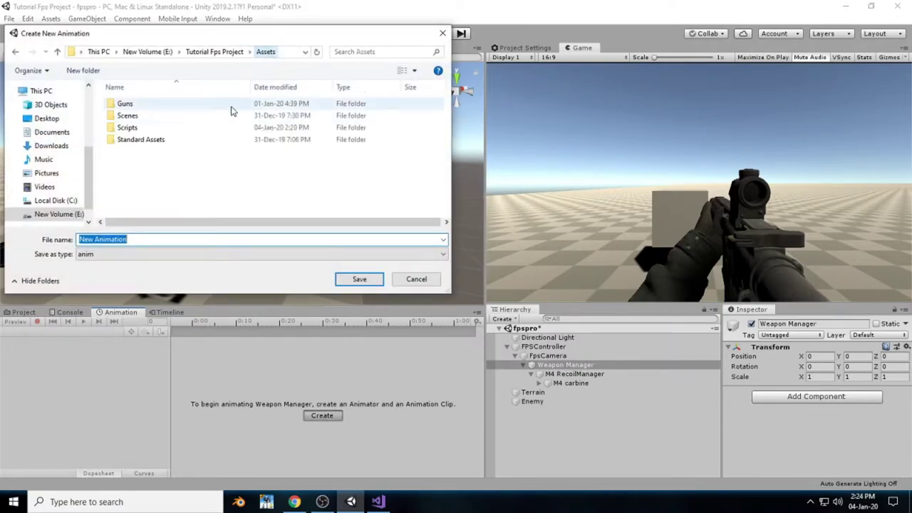
double_click(128, 104)
double_click(132, 105)
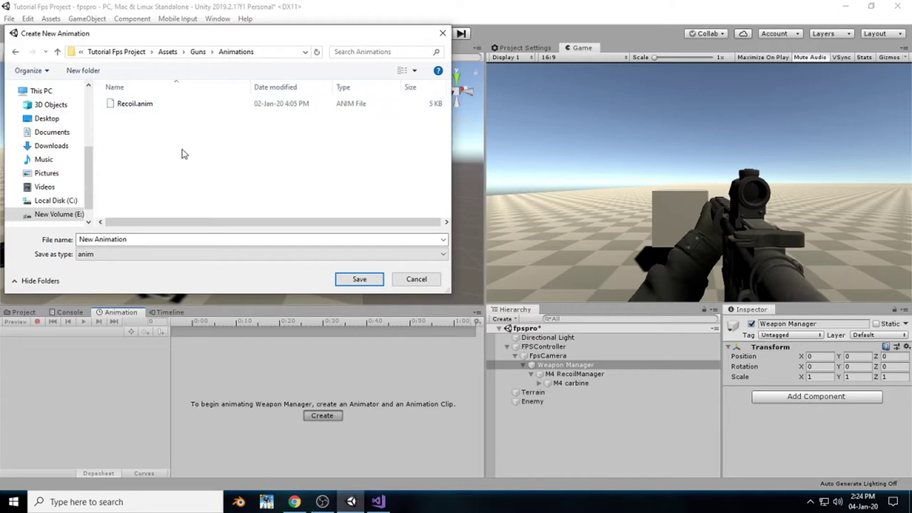
click(147, 238)
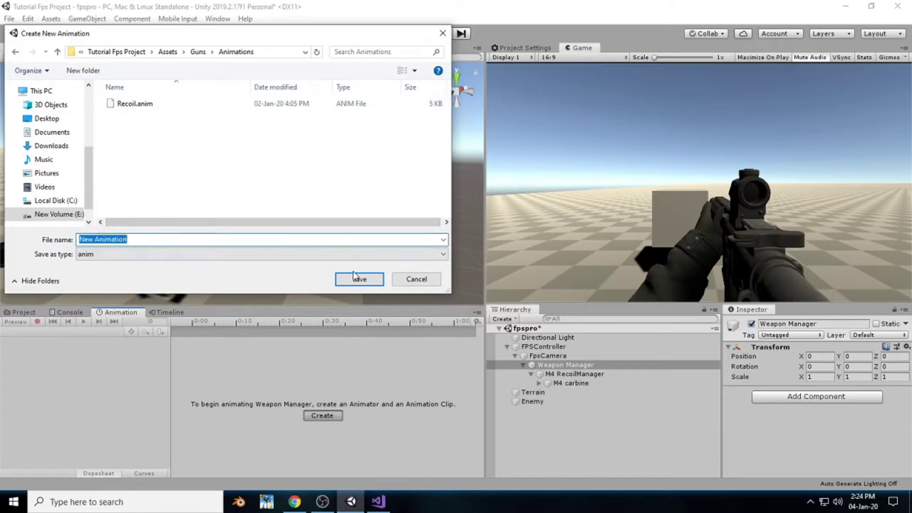
text(w)
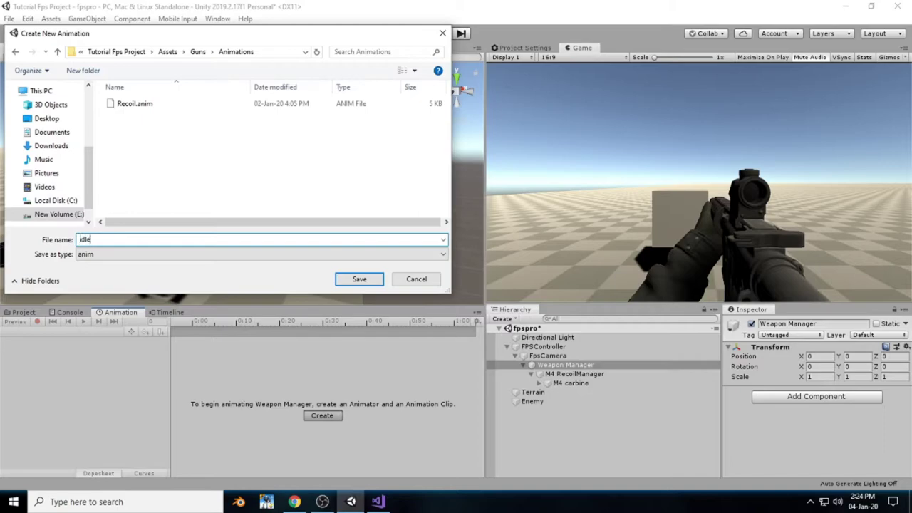
key(Return)
- Enable keyframe recording for the idle clip and add Weapon Manager's Transform Position as an animated property
click(36, 322)
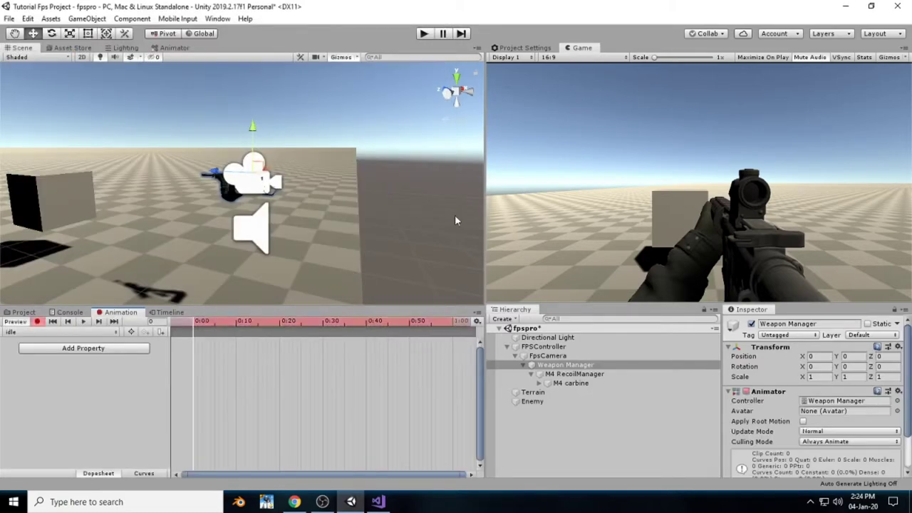
scroll(355, 147, up, 3)
scroll(334, 151, up, 4)
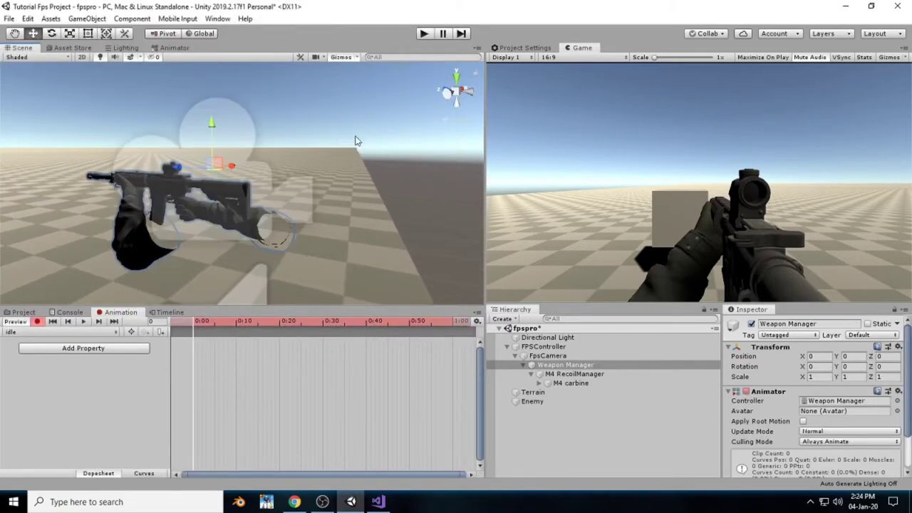
right_drag(355, 139, 341, 131)
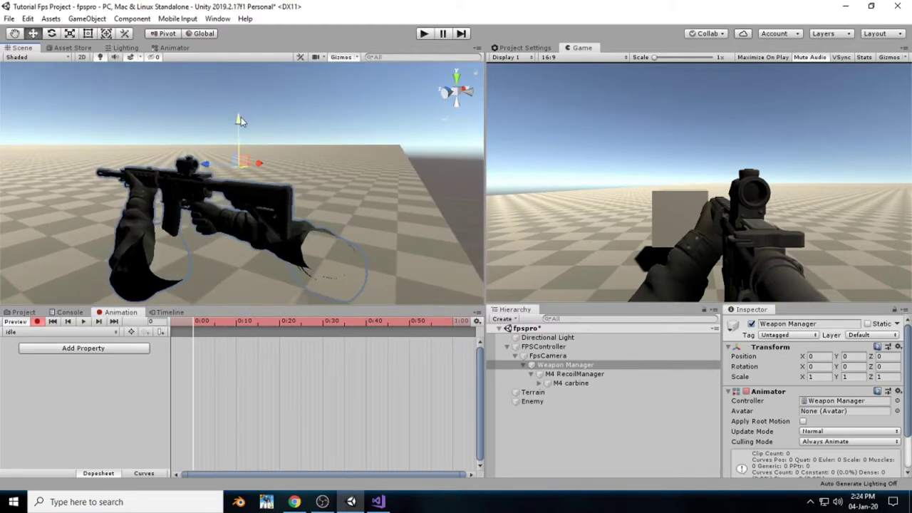
click(87, 347)
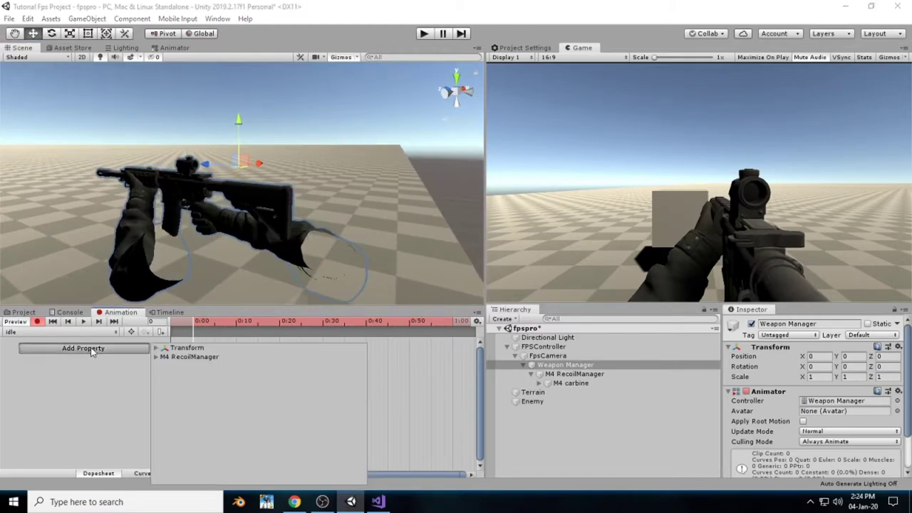
click(155, 347)
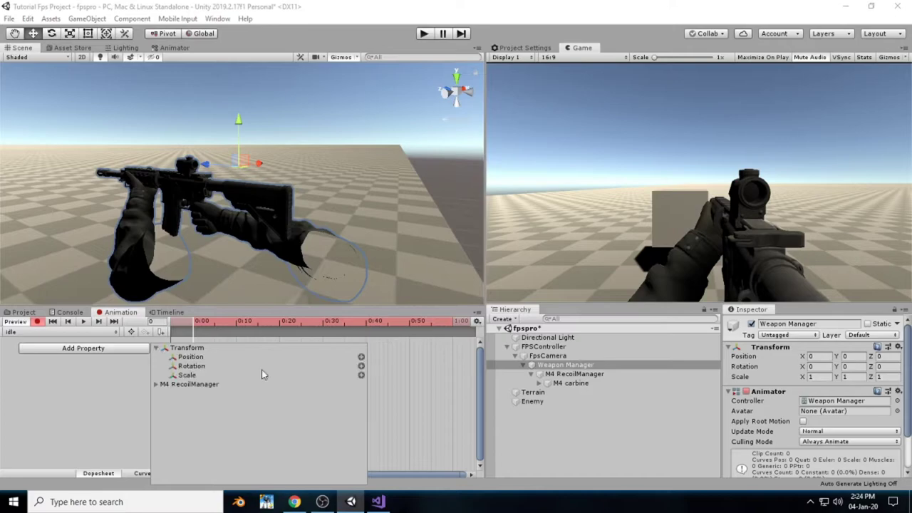
click(361, 356)
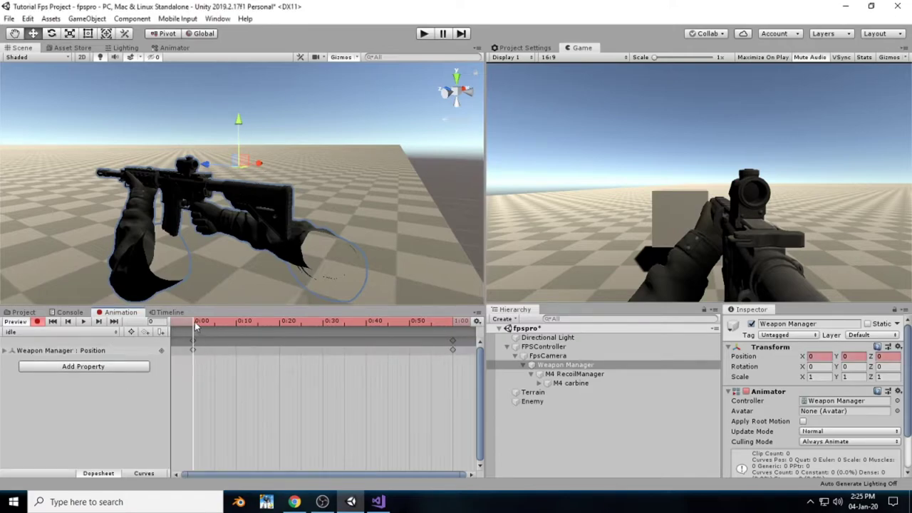
- Record a position keyframe at frame 20 with Weapon Manager lowered slightly to a Y of about -0.005
drag(197, 324, 283, 326)
drag(241, 120, 243, 130)
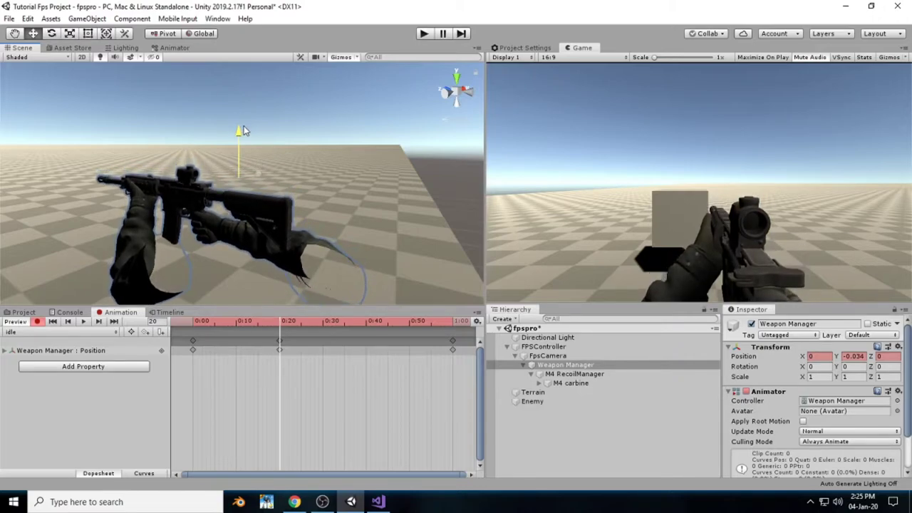
drag(243, 130, 241, 121)
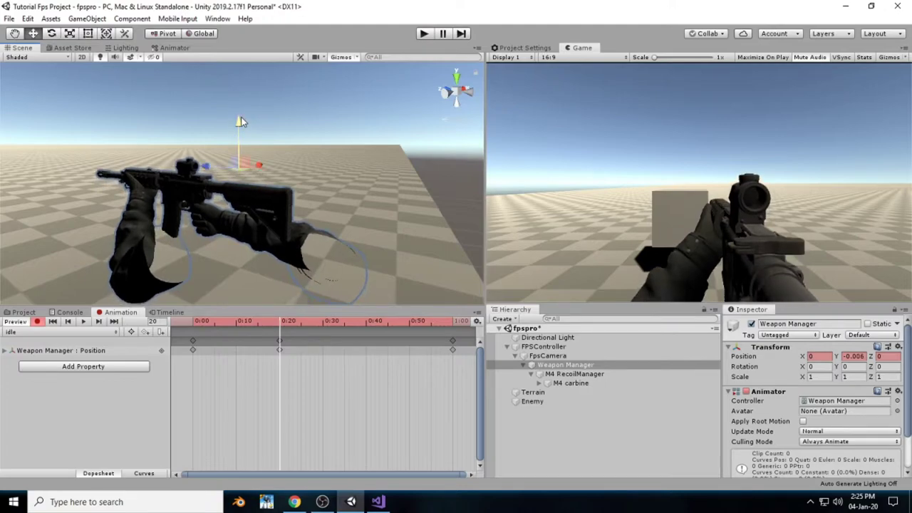
- Move the idle clip's final position keyframe to frame 40 and play the animation preview
drag(454, 340, 372, 349)
click(83, 323)
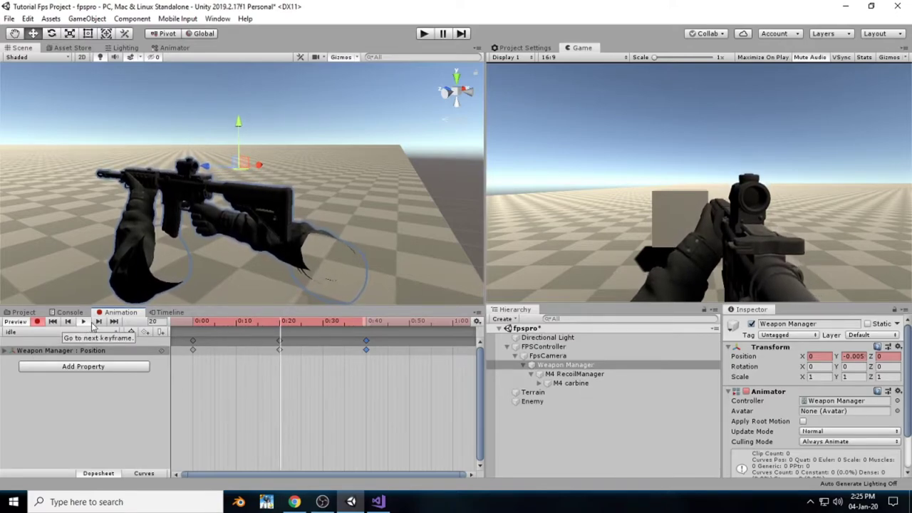
- Move the idle clip's position keyframes to 1:00 and 2:00, preview the animation, then stop recording and return to frame 0
click(196, 323)
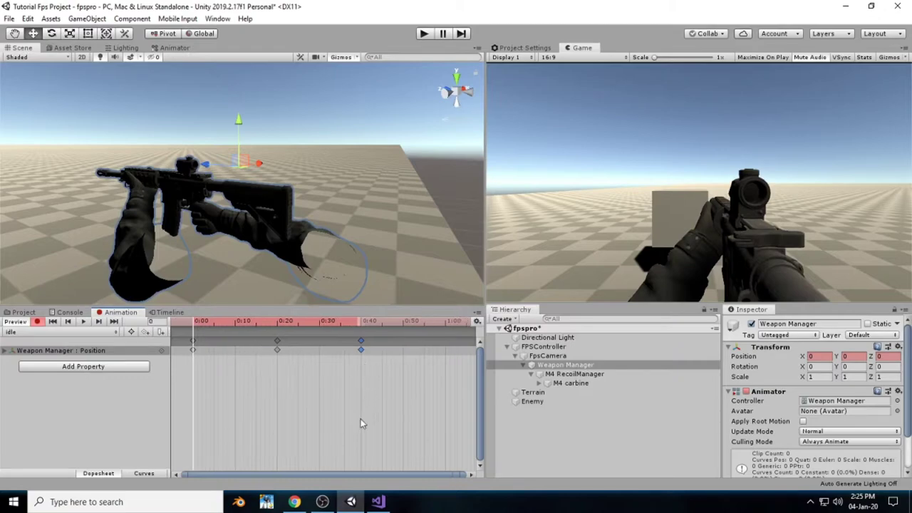
scroll(356, 392, down, 5)
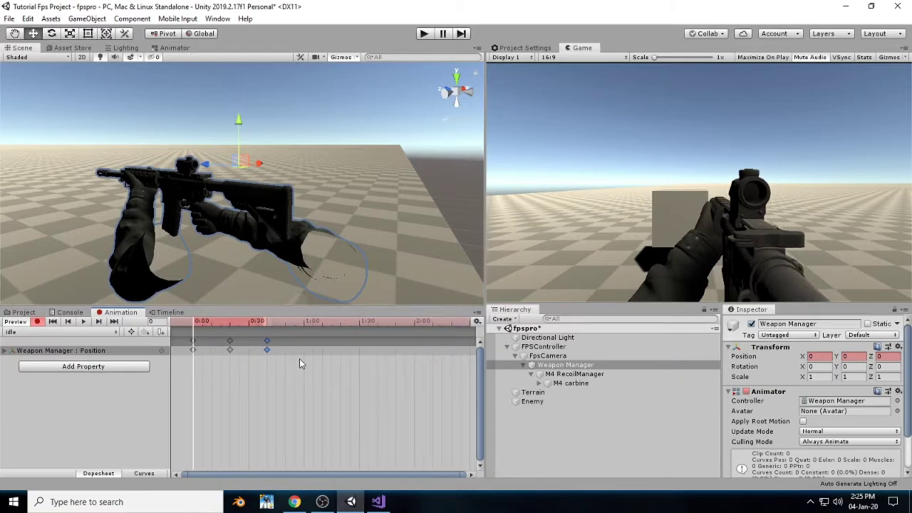
drag(267, 343, 414, 348)
drag(235, 340, 306, 343)
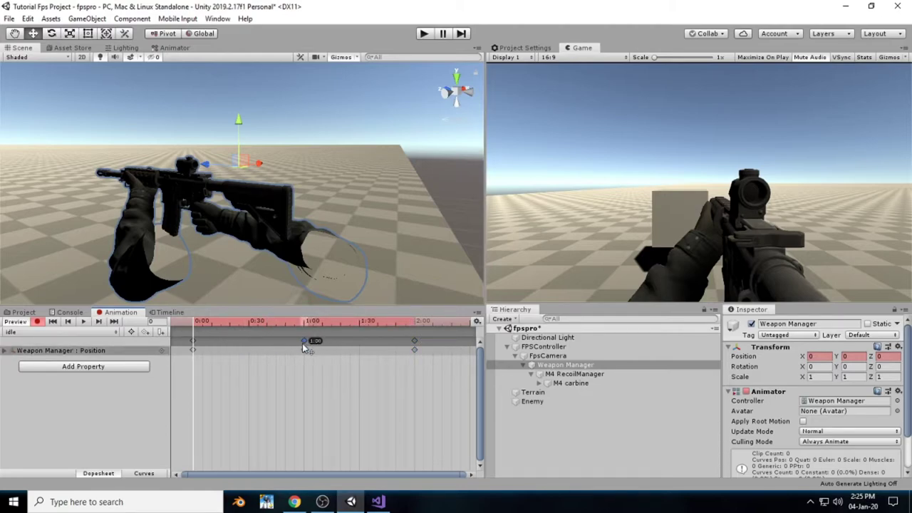
click(85, 322)
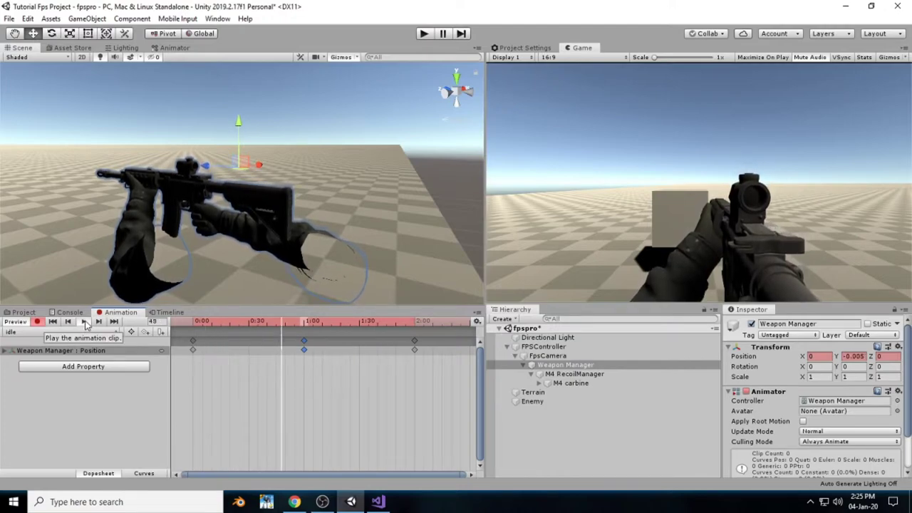
click(84, 322)
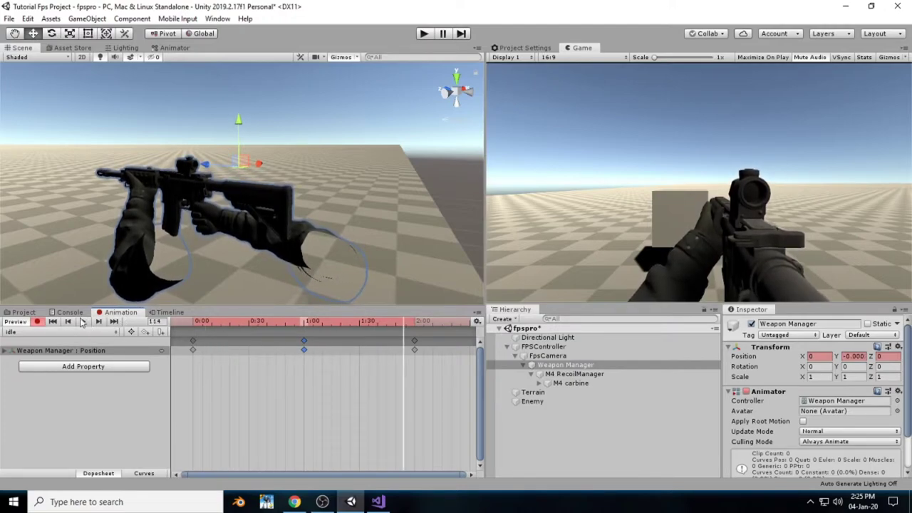
click(38, 321)
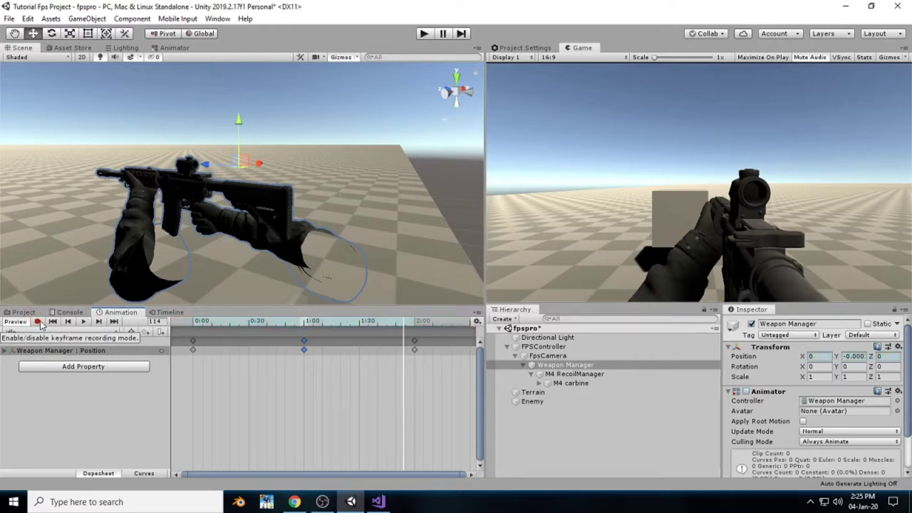
click(197, 319)
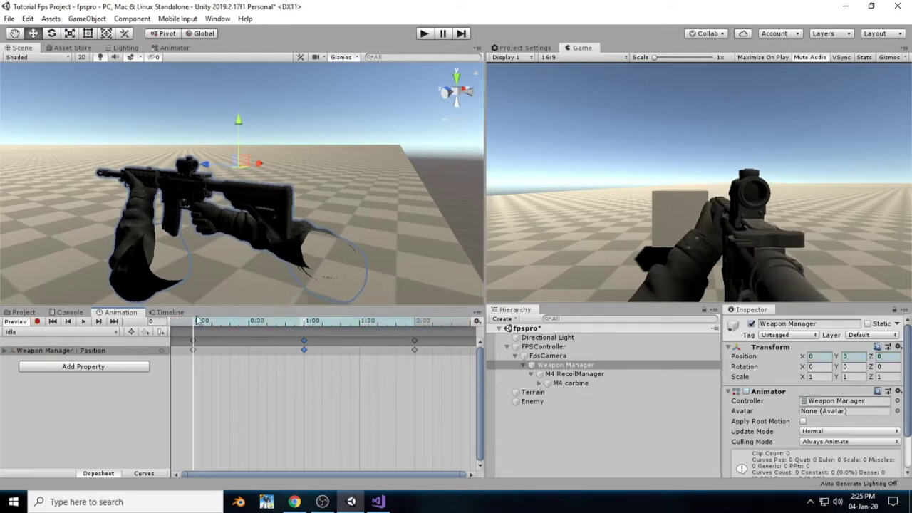
- Create a second animation clip named Walk for Weapon Manager in the Assets/Guns/Animations folder
click(75, 332)
click(39, 356)
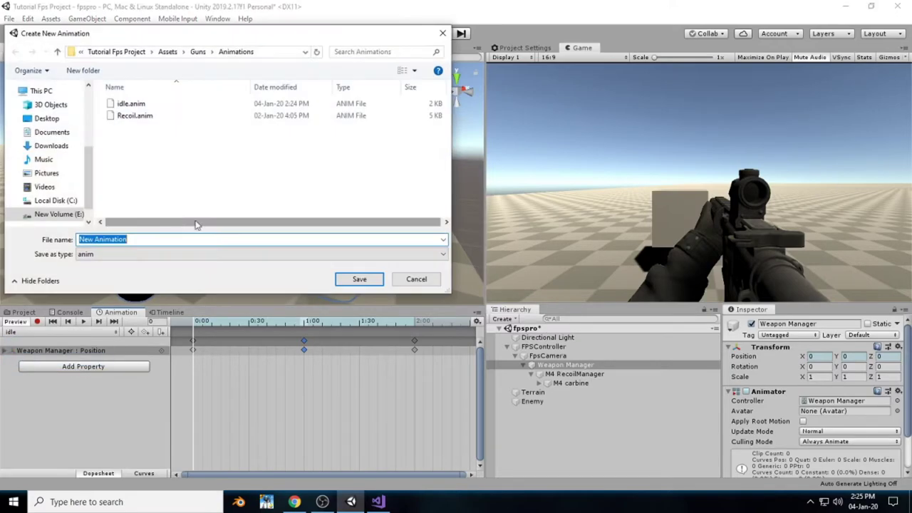
text(Walk)
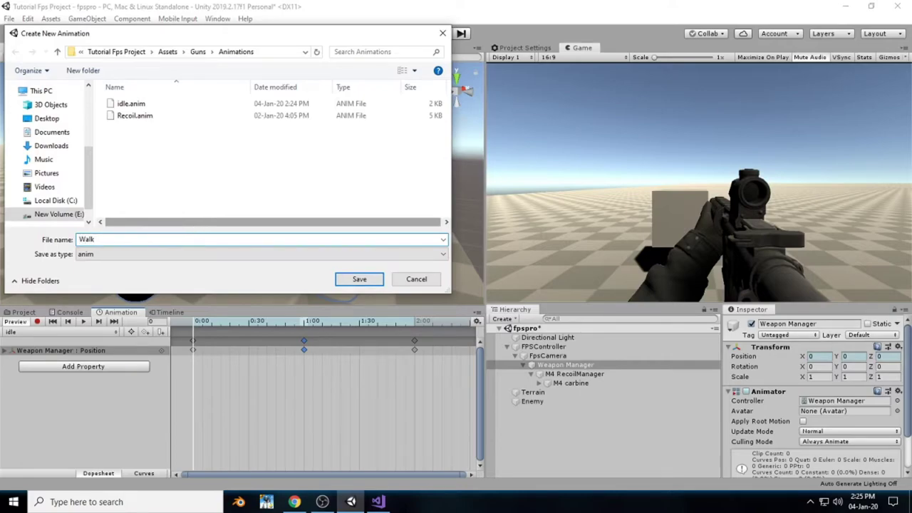
key(Return)
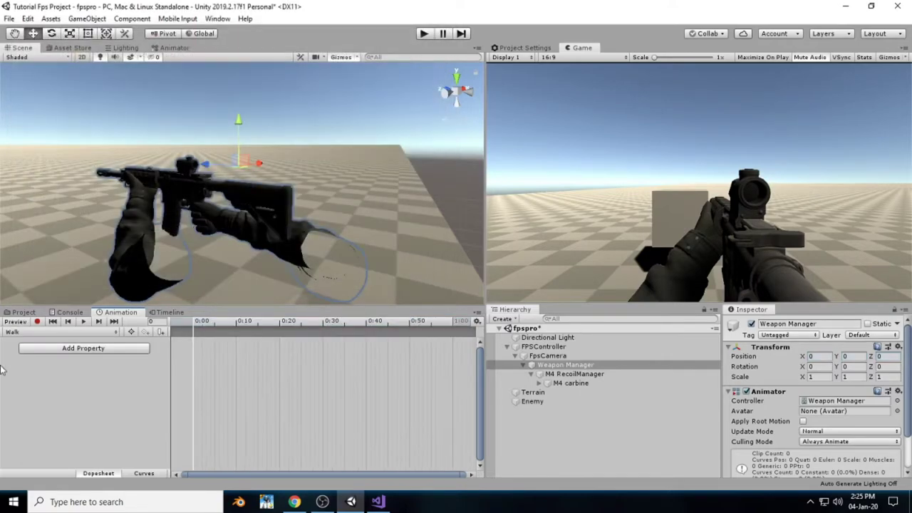
- Enable keyframe recording for the Walk clip and add Weapon Manager's Transform Position as an animated property
click(37, 321)
alt+drag(336, 213, 135, 282)
click(107, 352)
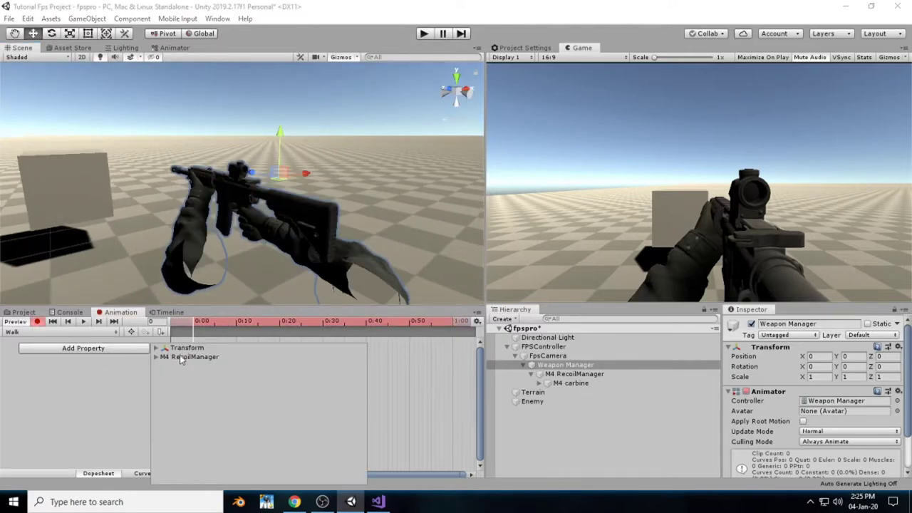
click(156, 348)
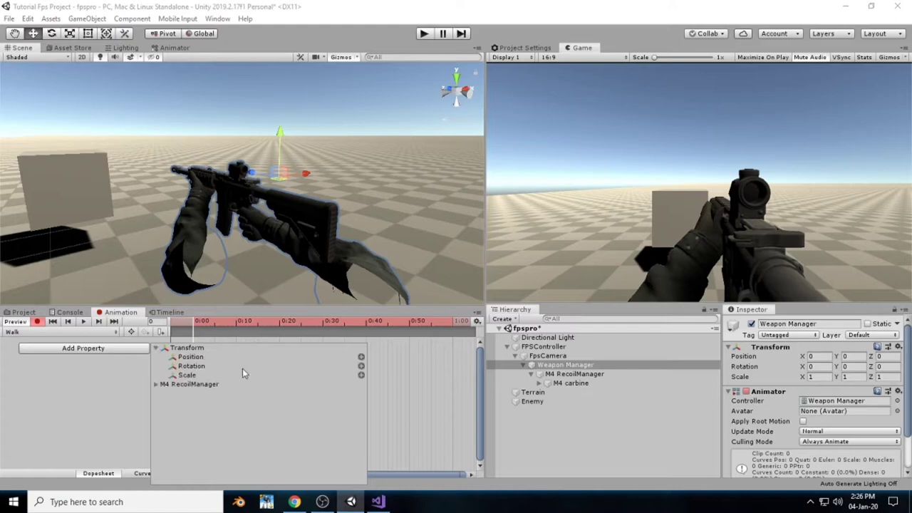
click(360, 357)
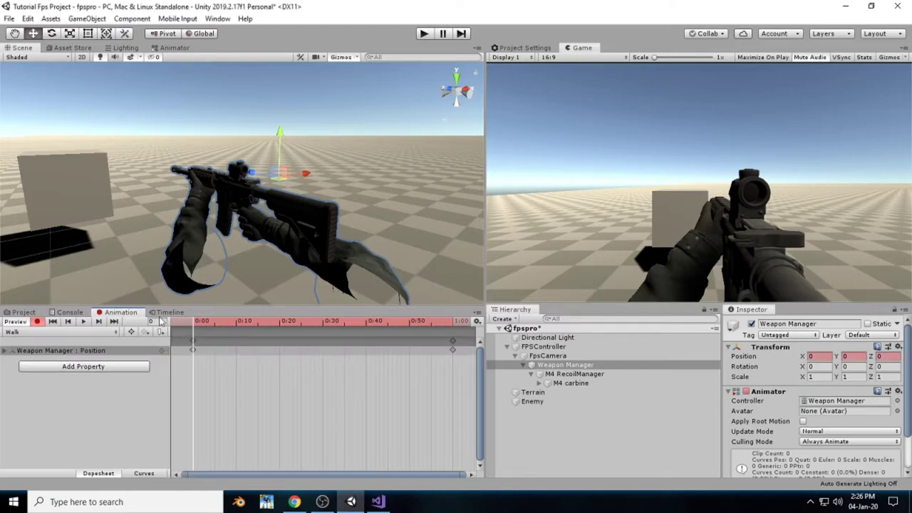
- Record a Walk position keyframe at frame 10 with Weapon Manager at about X -0.012 and Y -0.01
drag(198, 323, 239, 323)
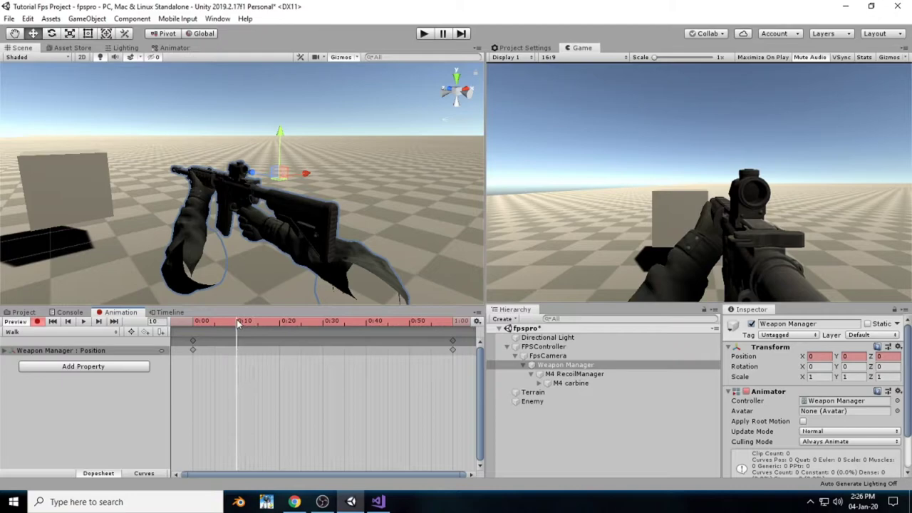
drag(281, 130, 281, 133)
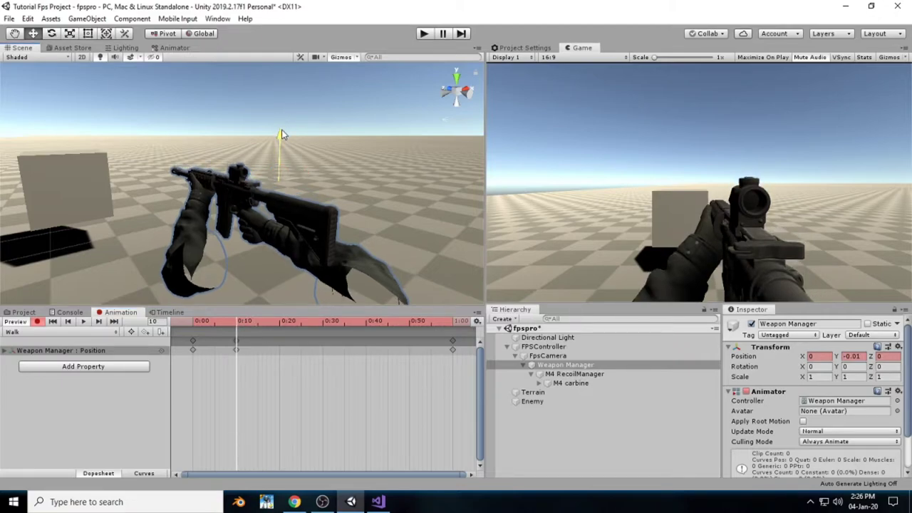
drag(305, 172, 303, 173)
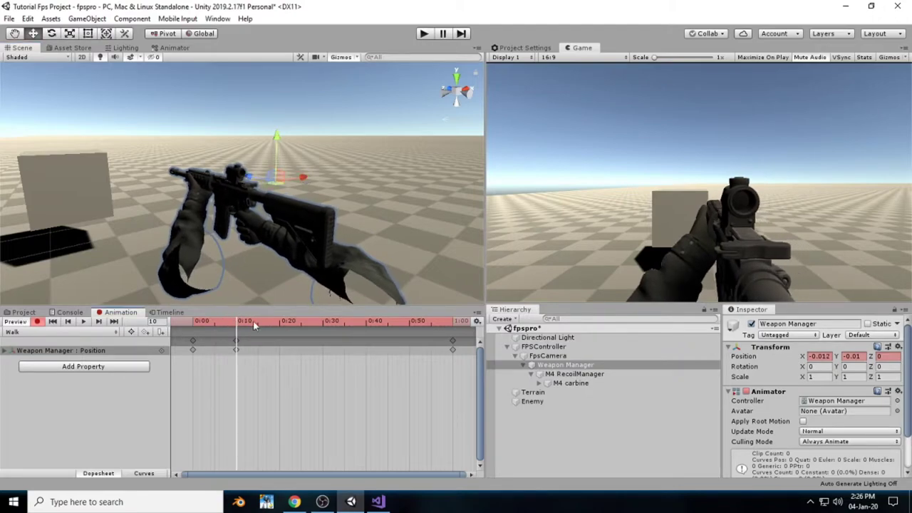
- Record a Walk position keyframe at frame 30 with Weapon Manager at about X -0.021 and Y 0.01
drag(242, 325, 324, 327)
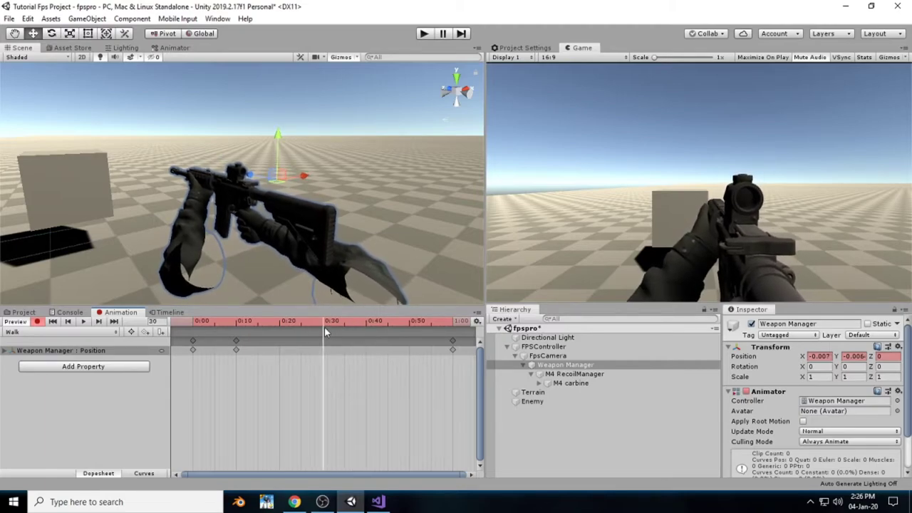
drag(304, 176, 303, 177)
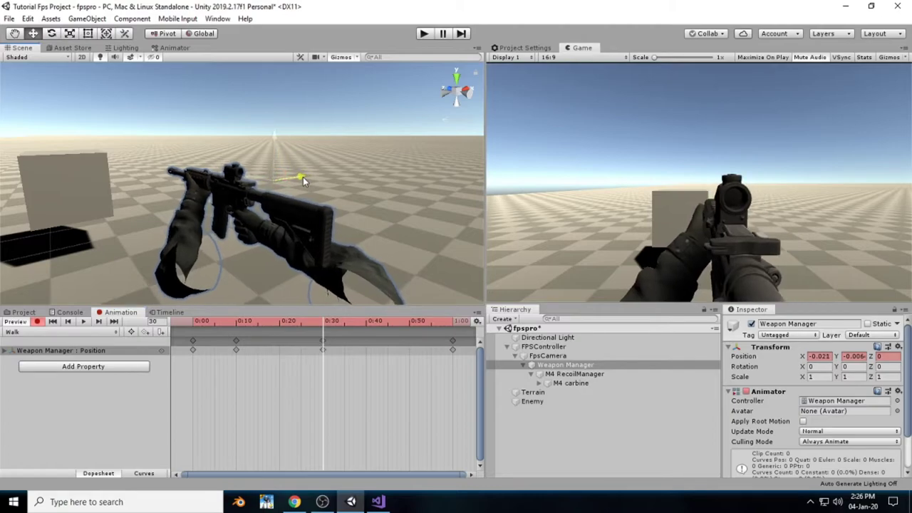
drag(277, 142, 278, 131)
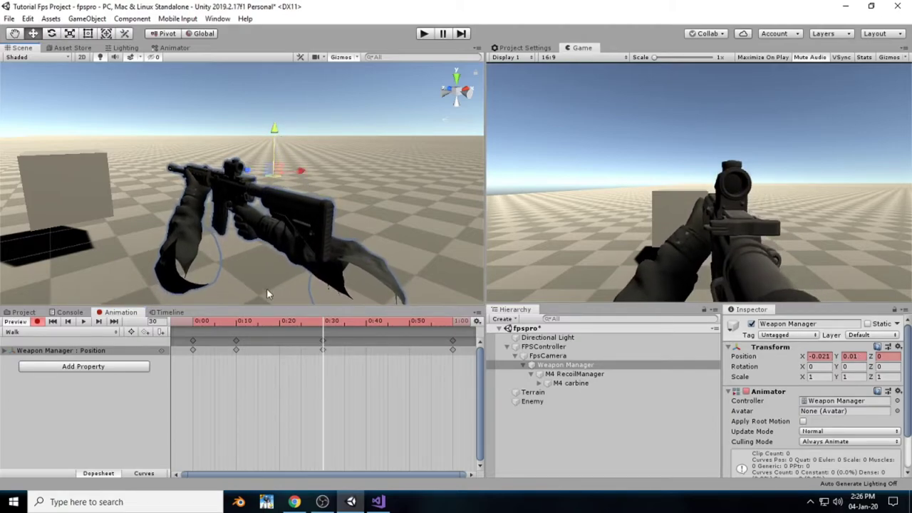
- Move the Walk clip's frame 10 keyframe to frame 15 and paste a copy of it at frame 45
drag(328, 324, 388, 327)
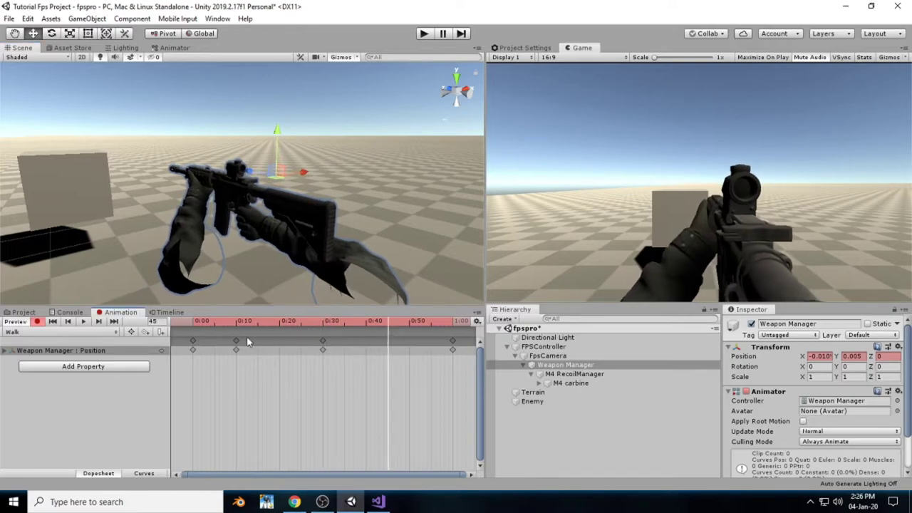
drag(258, 344, 259, 341)
click(323, 341)
key(ctrl+v)
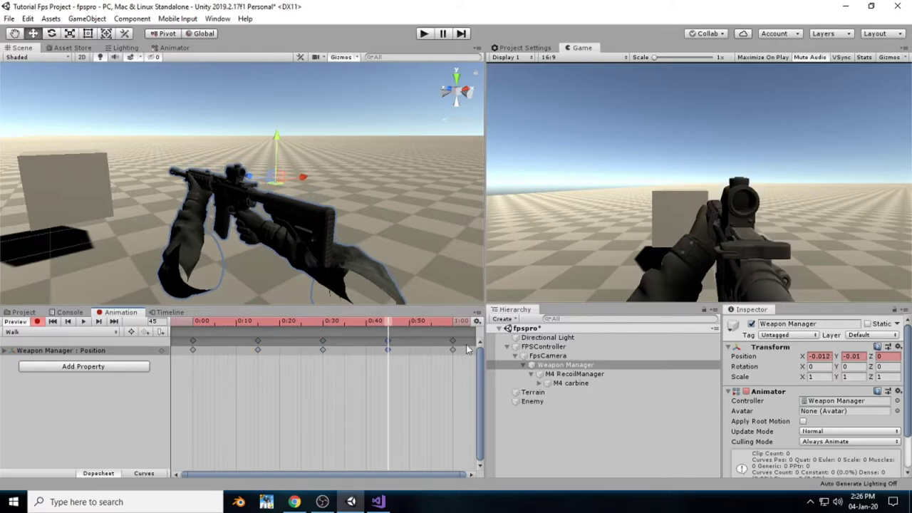
- Preview the Walk animation from the start, then turn off keyframe recording and return to frame 0
drag(374, 320, 192, 321)
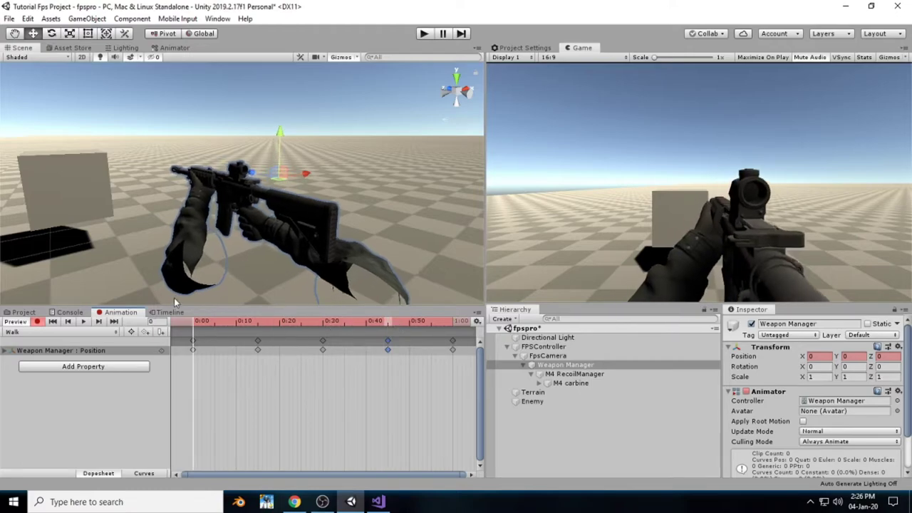
click(85, 321)
click(83, 322)
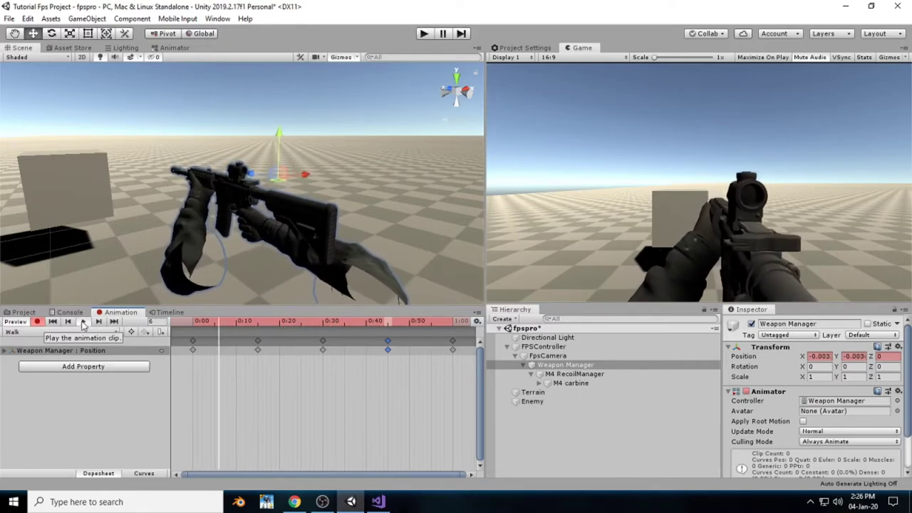
click(37, 321)
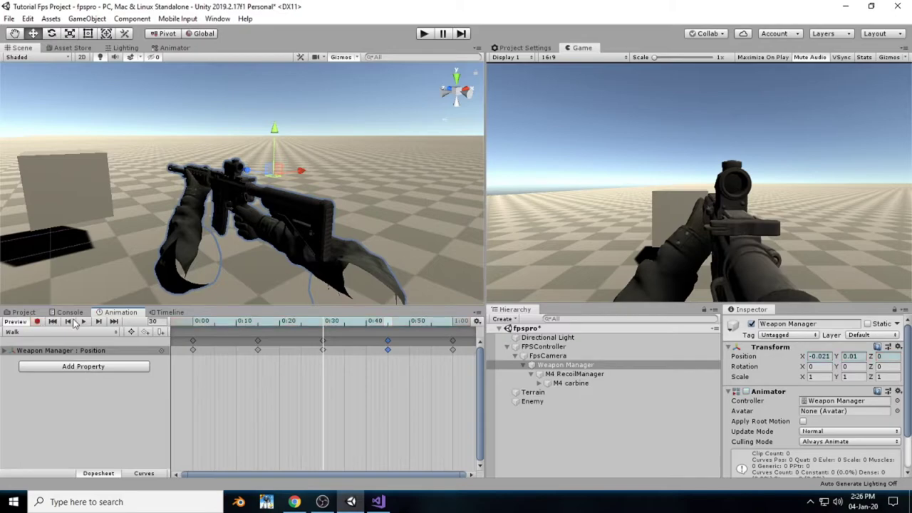
click(196, 321)
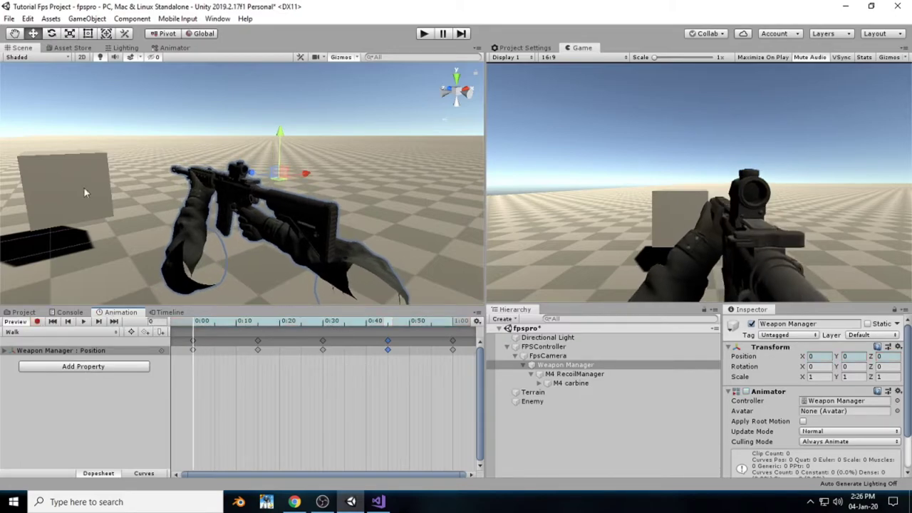
- Open Weapon Manager's animator graph and arrange the idle state directly above the Walk state
click(22, 312)
click(172, 51)
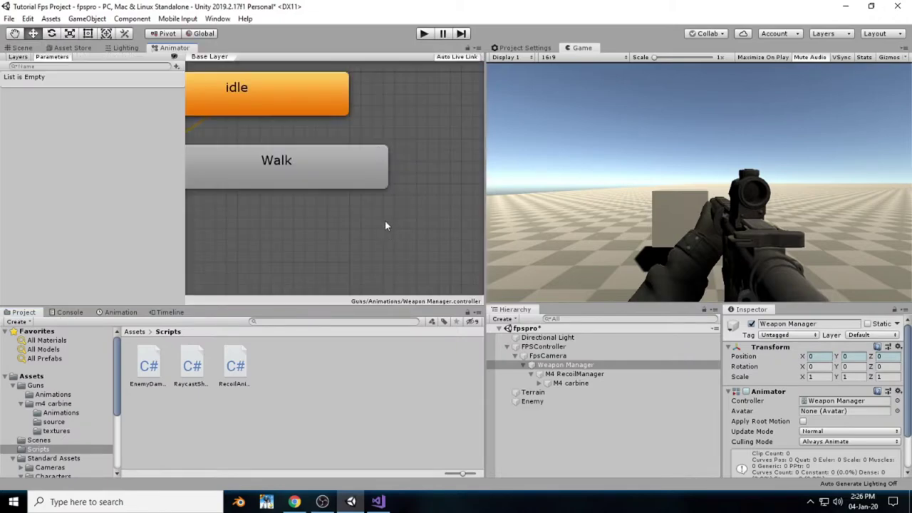
scroll(385, 213, down, 4)
scroll(411, 192, up, 3)
drag(321, 211, 349, 235)
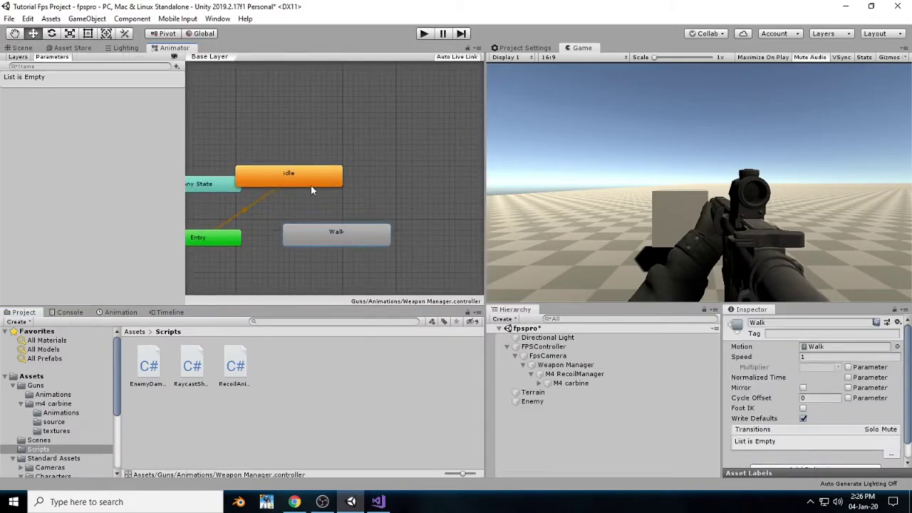
drag(311, 185, 347, 184)
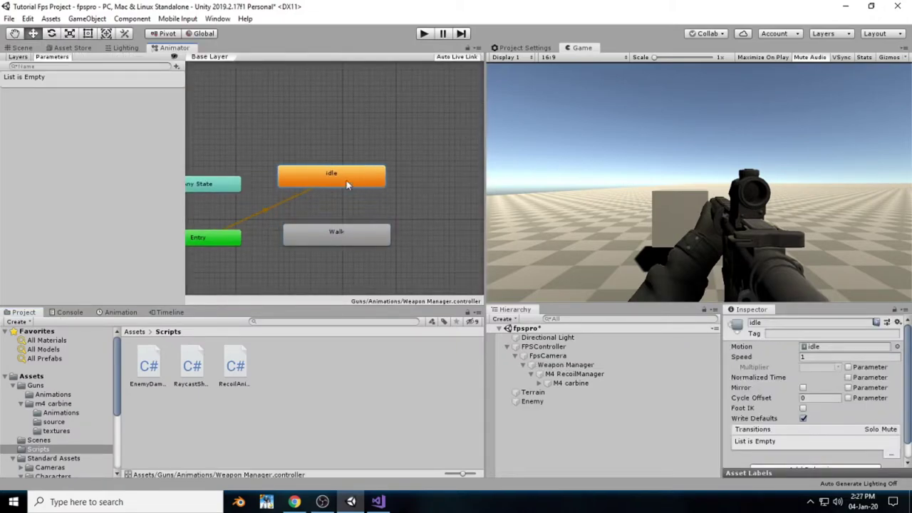
drag(354, 244, 350, 240)
- Create transitions in both directions between the idle and Walk states
right_click(350, 241)
click(399, 250)
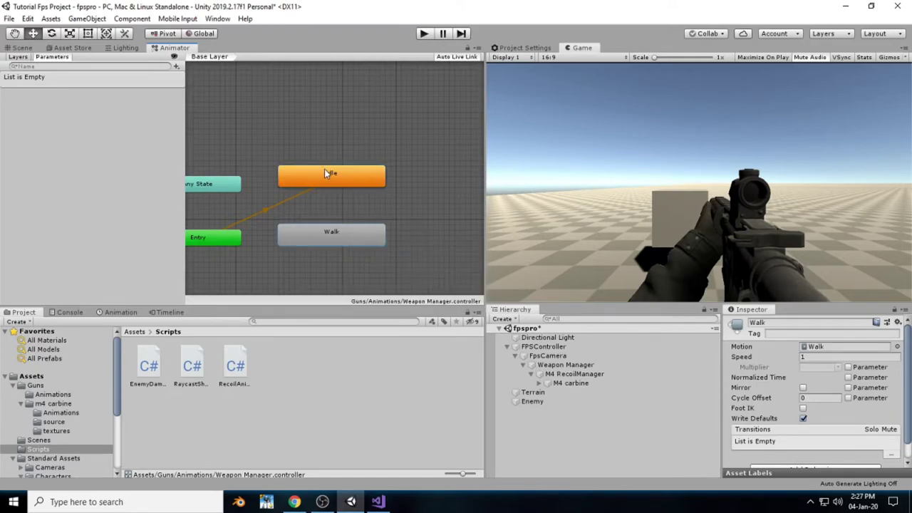
right_click(326, 171)
click(346, 177)
click(329, 237)
right_click(328, 237)
click(371, 245)
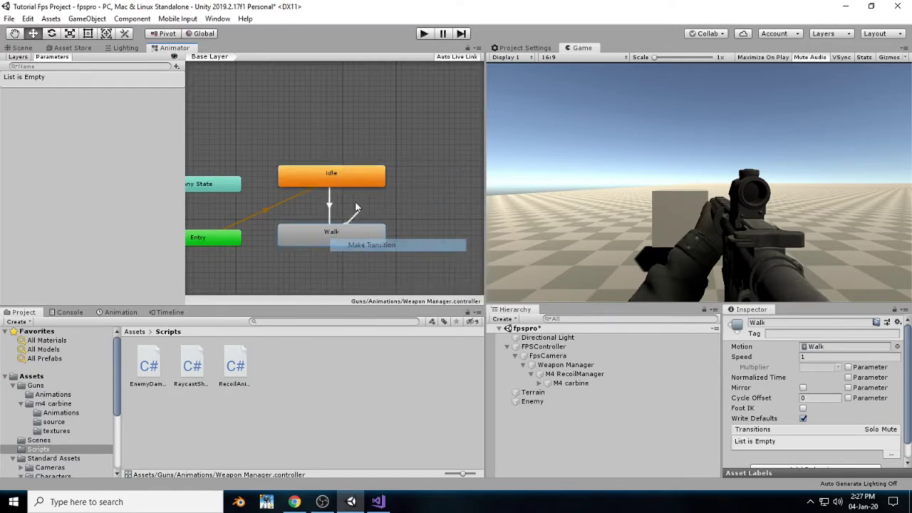
click(349, 179)
click(176, 67)
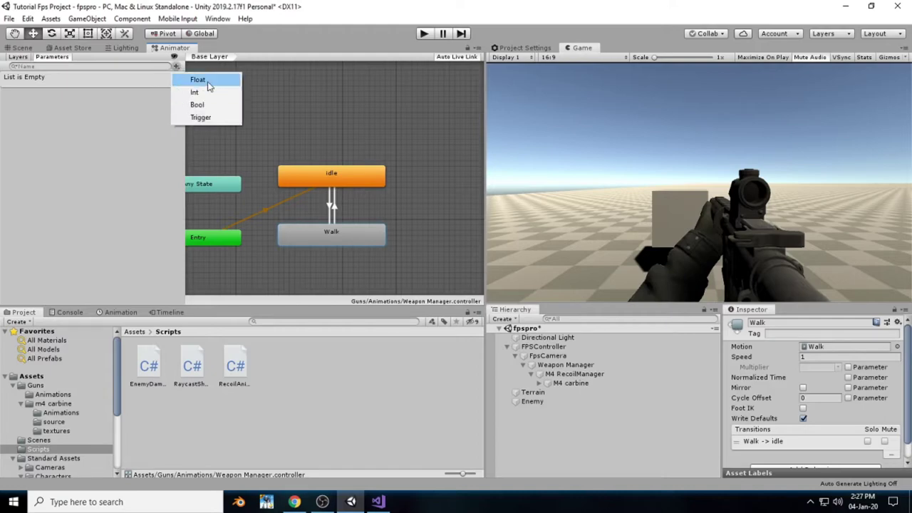
click(193, 79)
click(108, 151)
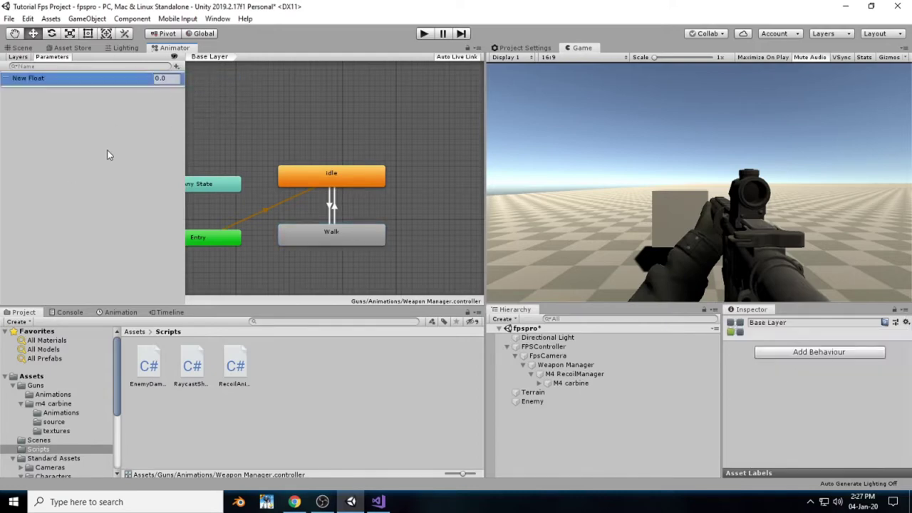
key(Delete)
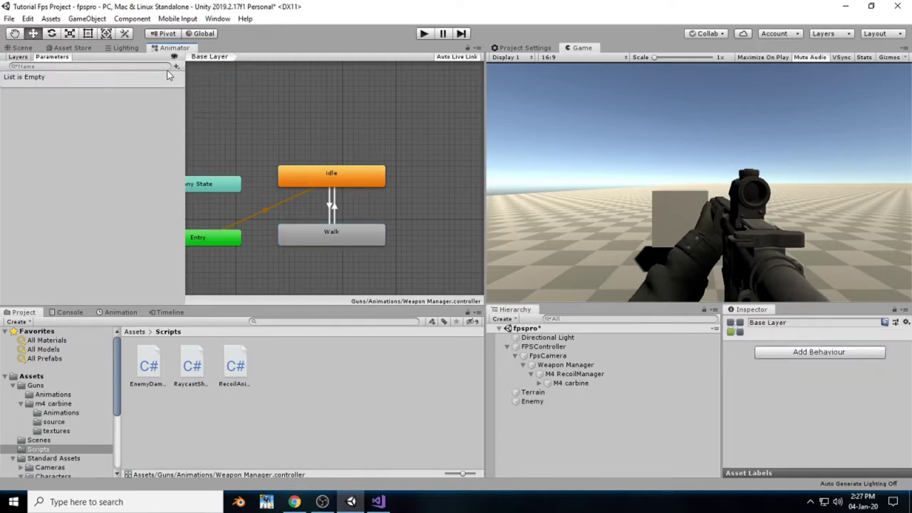
- Add a Bool parameter named Walking to the Weapon Manager animator controller
click(175, 68)
click(192, 101)
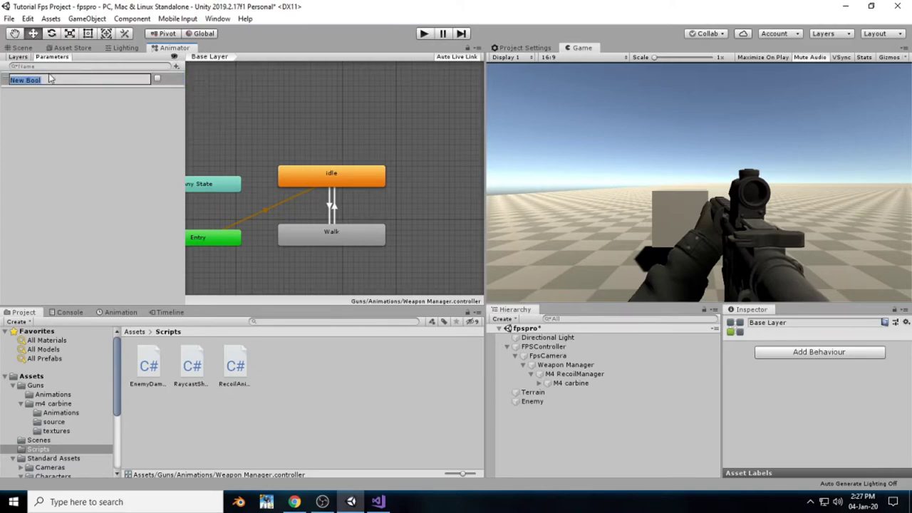
text(wa)
key(BackSpace)
key(BackSpace)
text(Walking)
key(Return)
- Add a second Bool parameter named IsIdle to the animator controller
click(177, 65)
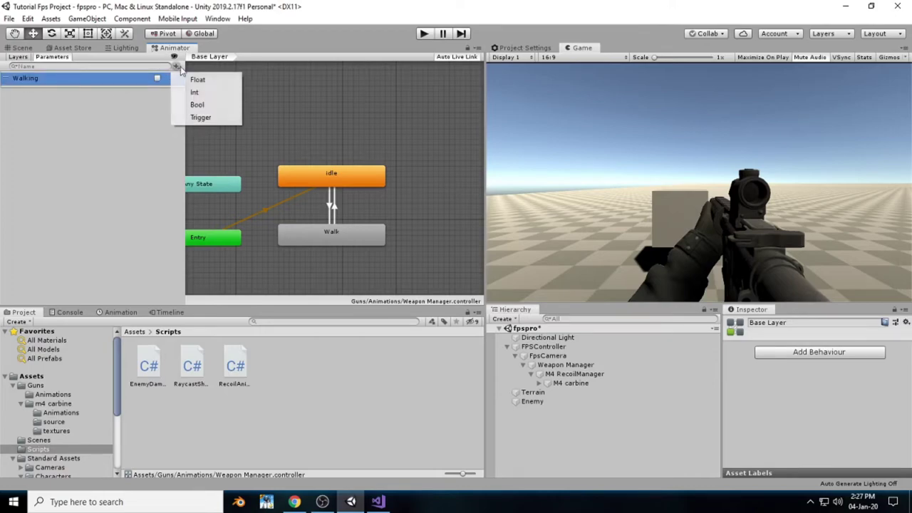
click(196, 105)
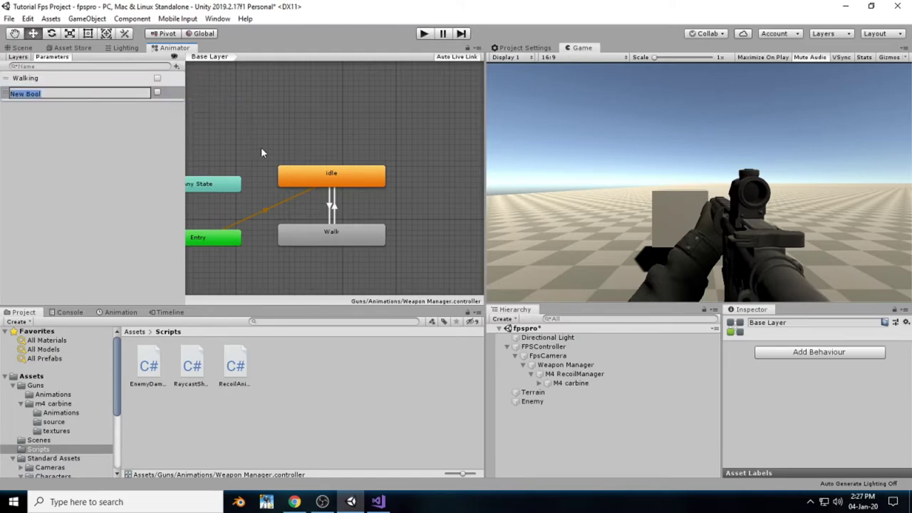
text(IsIdle)
key(Return)
- Add a condition to the Walk-to-idle transition requiring IsIdle to be true
click(332, 207)
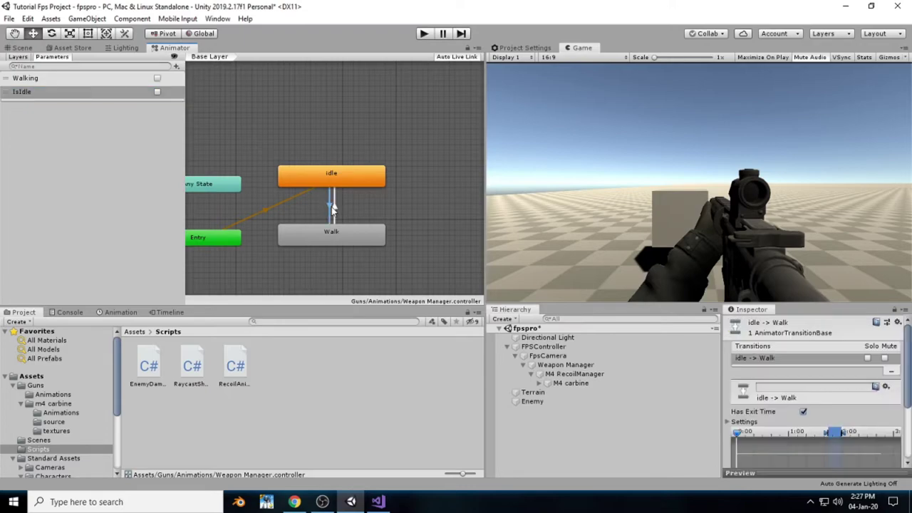
click(330, 207)
scroll(868, 403, down, 3)
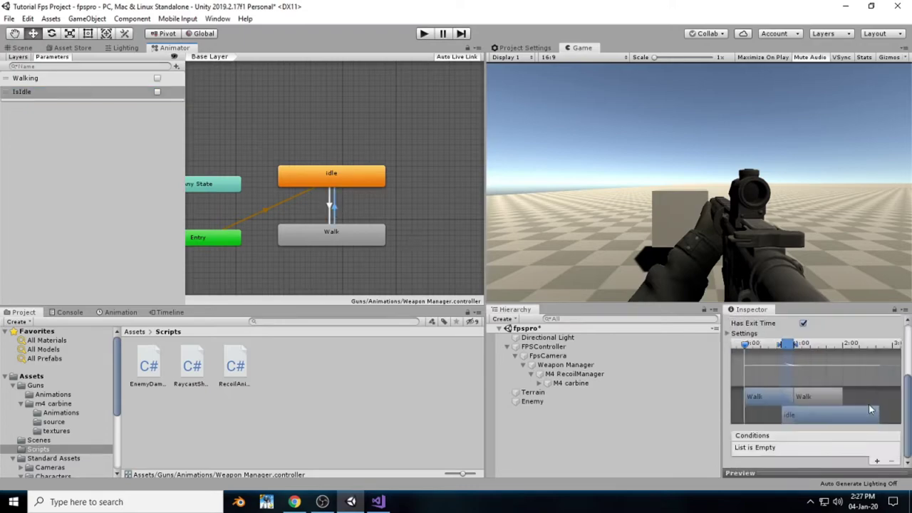
click(878, 462)
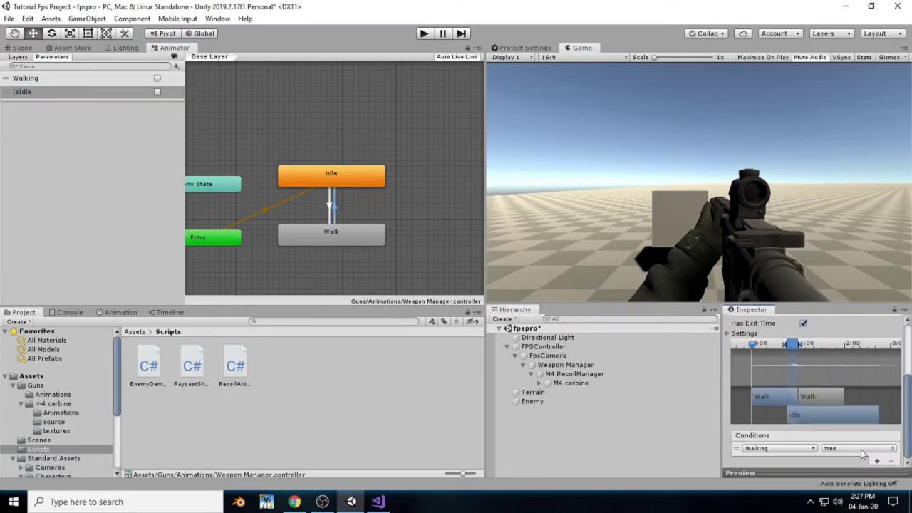
click(776, 449)
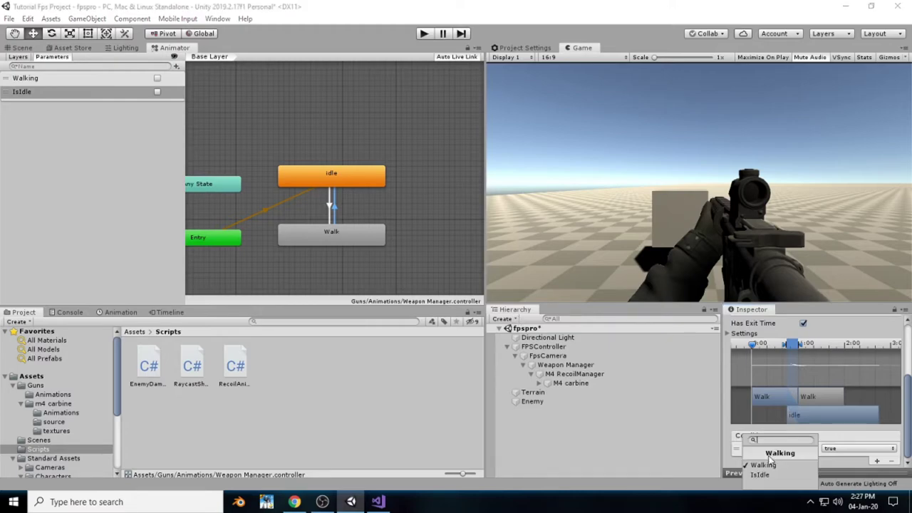
click(763, 471)
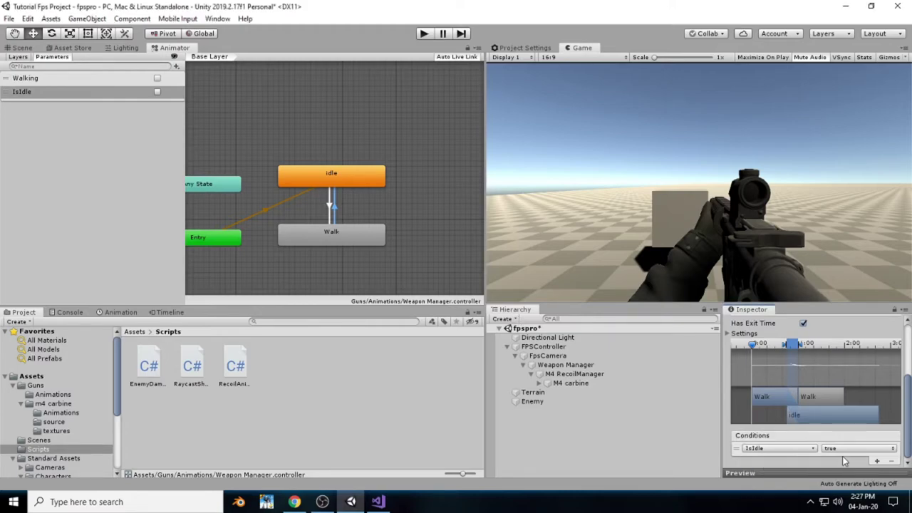
click(845, 449)
click(842, 472)
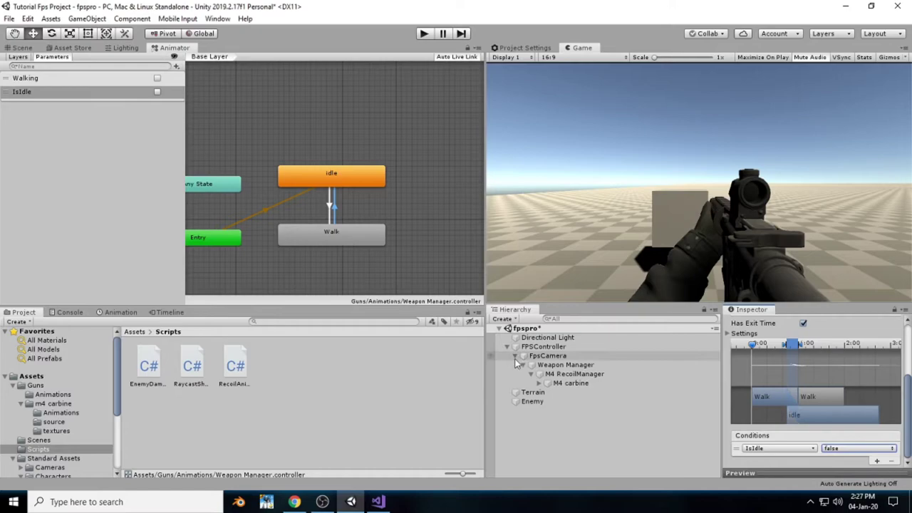
click(858, 448)
click(842, 462)
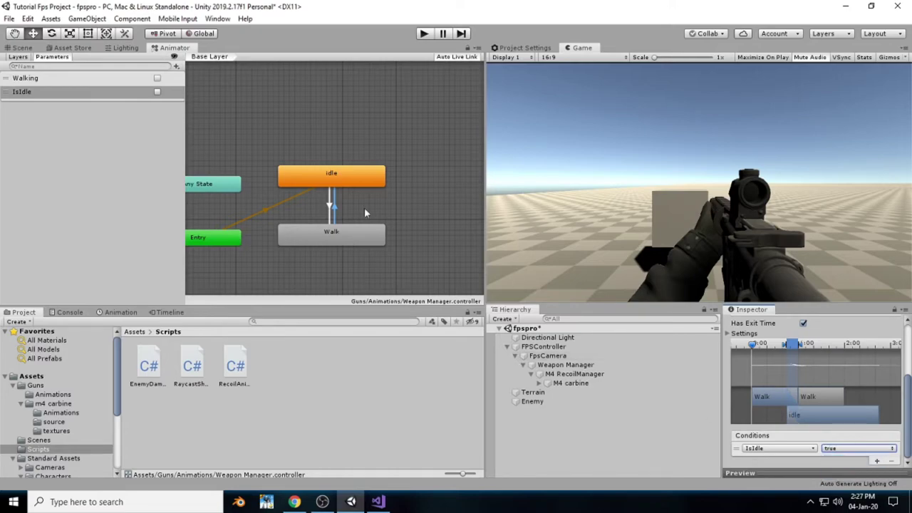
- Give the idle-to-Walk transition a Walking true condition and make it immediate, with exit time and fixed duration off and transition duration 0
click(329, 206)
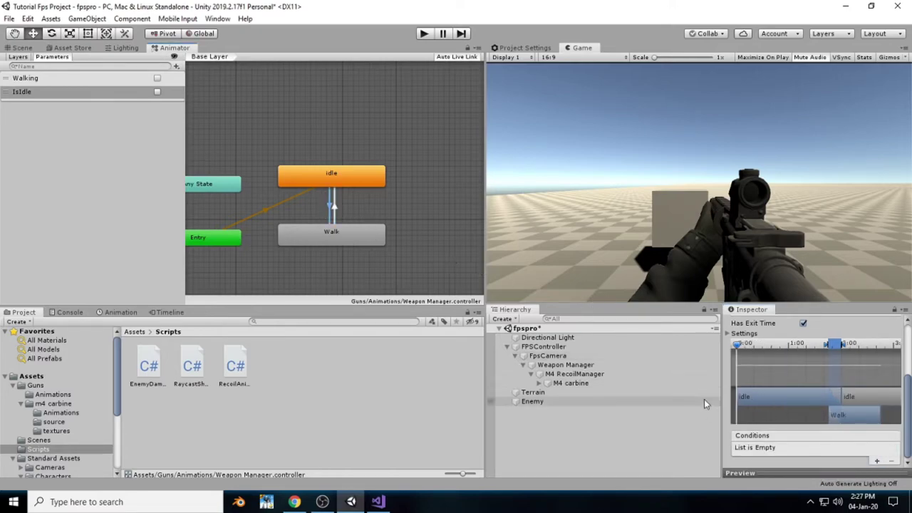
click(877, 461)
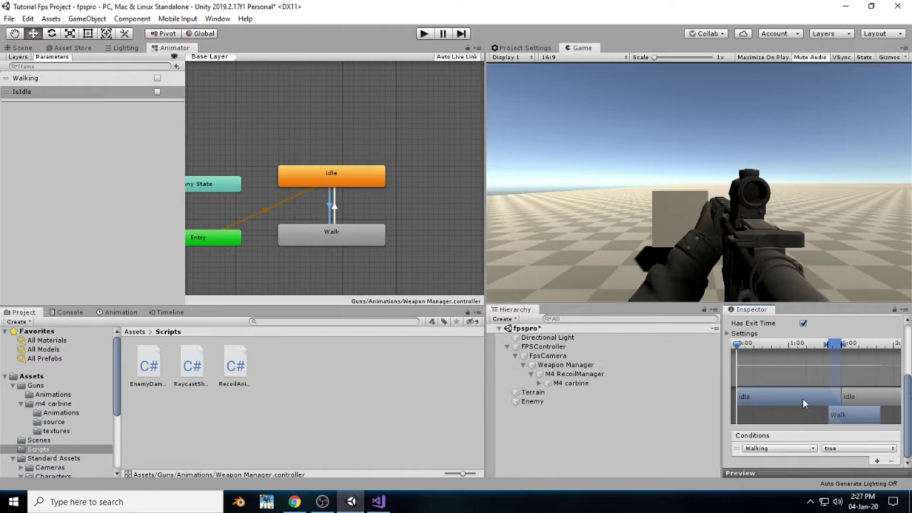
scroll(812, 371, up, 2)
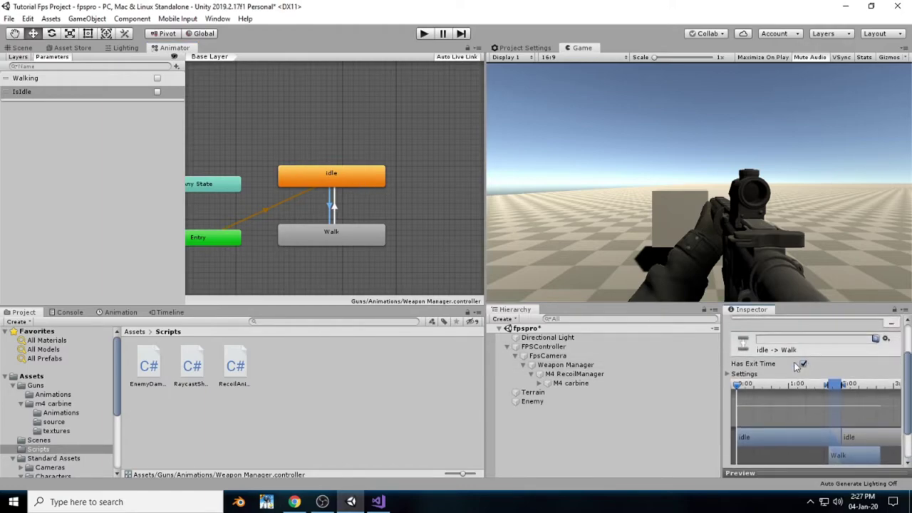
click(803, 364)
click(729, 374)
click(803, 394)
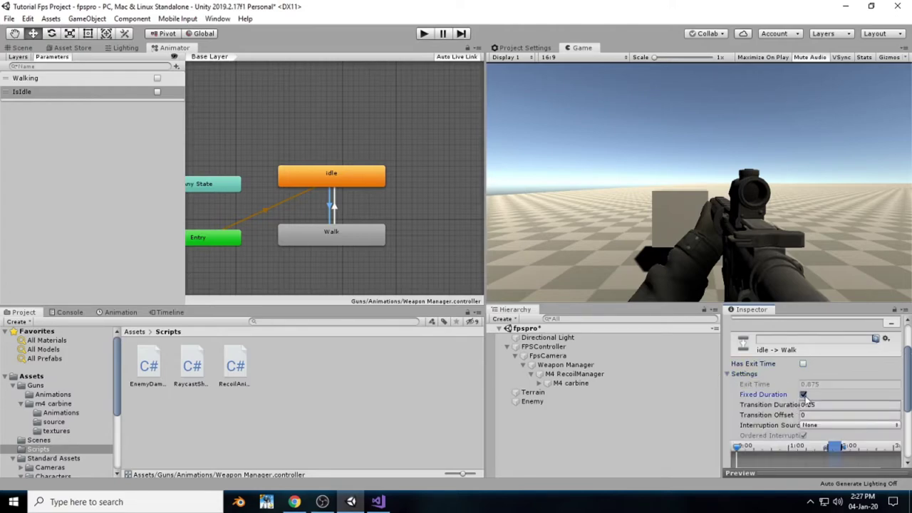
drag(795, 404, 744, 404)
drag(909, 372, 910, 417)
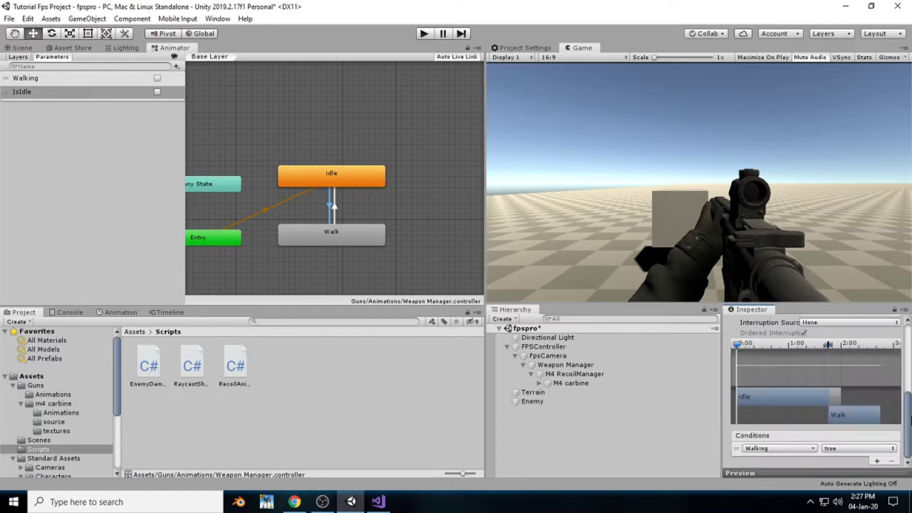
- Turn off exit time and fixed duration on the Walk-to-idle transition and set its transition duration to 0
click(335, 213)
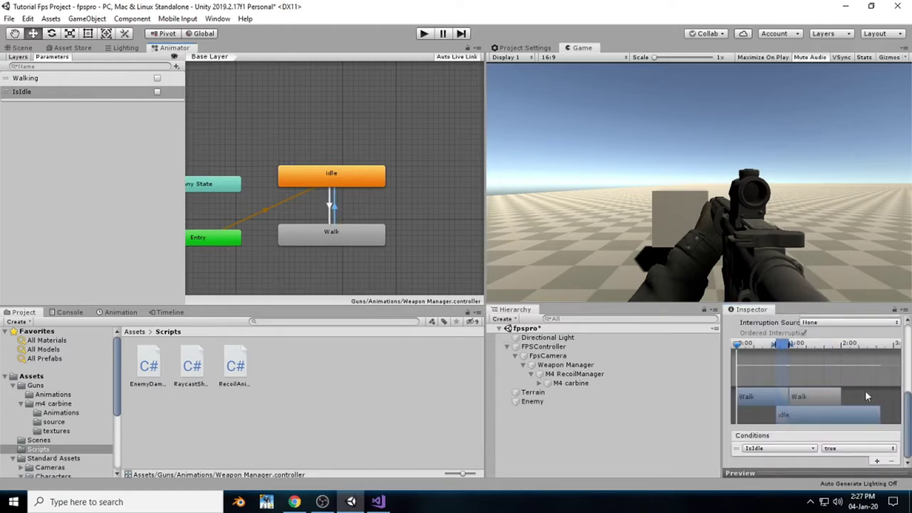
scroll(910, 406, up, 5)
scroll(898, 390, down, 3)
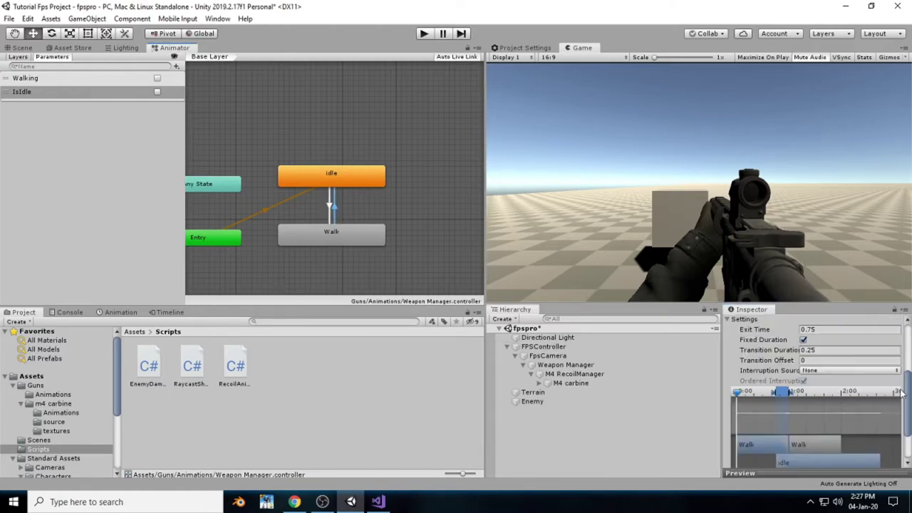
scroll(909, 386, up, 1)
click(803, 341)
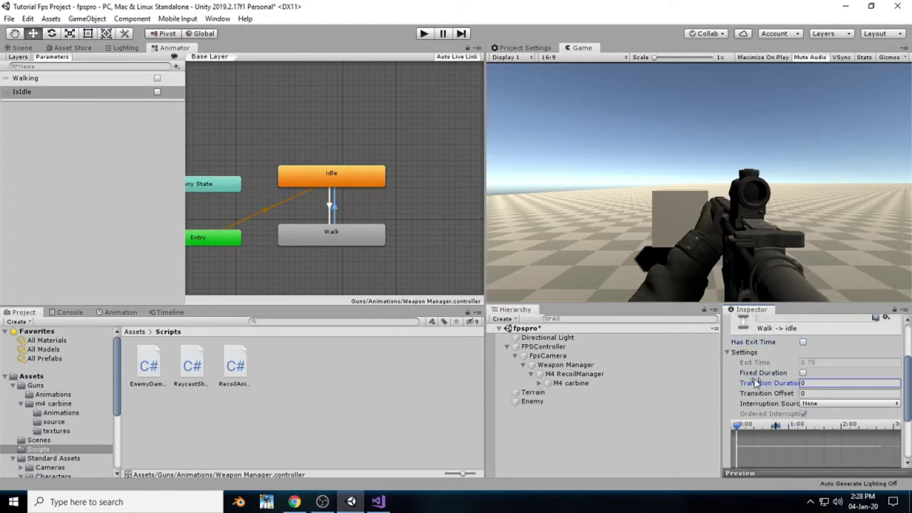
- Review the Walk-to-idle transition's timing settings, timeline and condition
scroll(907, 407, down, 3)
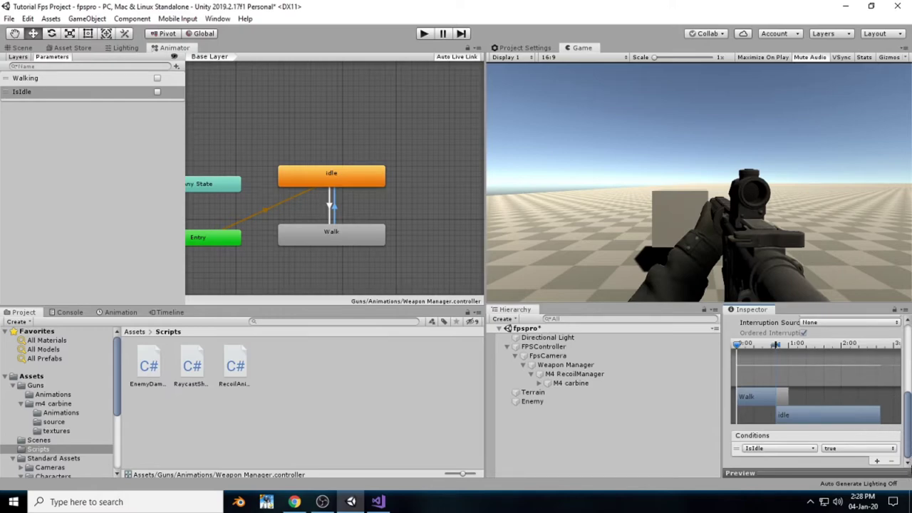
mouse_move(908, 432)
mouse_down()
mouse_move(908, 362)
mouse_move(911, 444)
mouse_up()
scroll(908, 427, up, 5)
scroll(909, 428, down, 5)
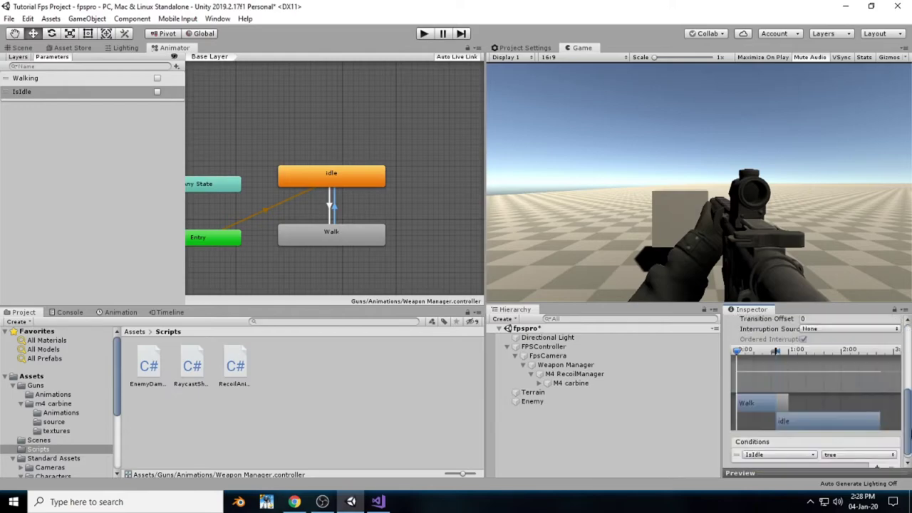
scroll(910, 400, up, 2)
scroll(909, 396, up, 2)
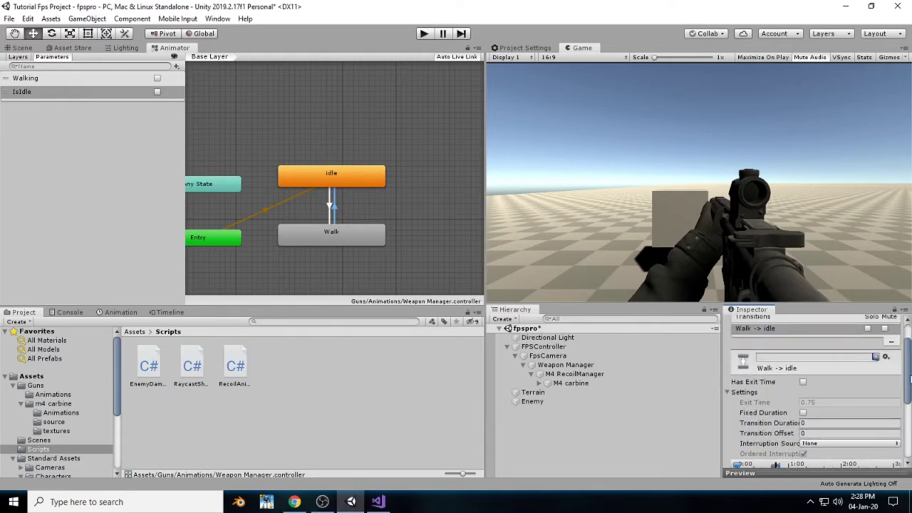
scroll(910, 380, up, 1)
scroll(909, 427, down, 5)
scroll(909, 440, up, 1)
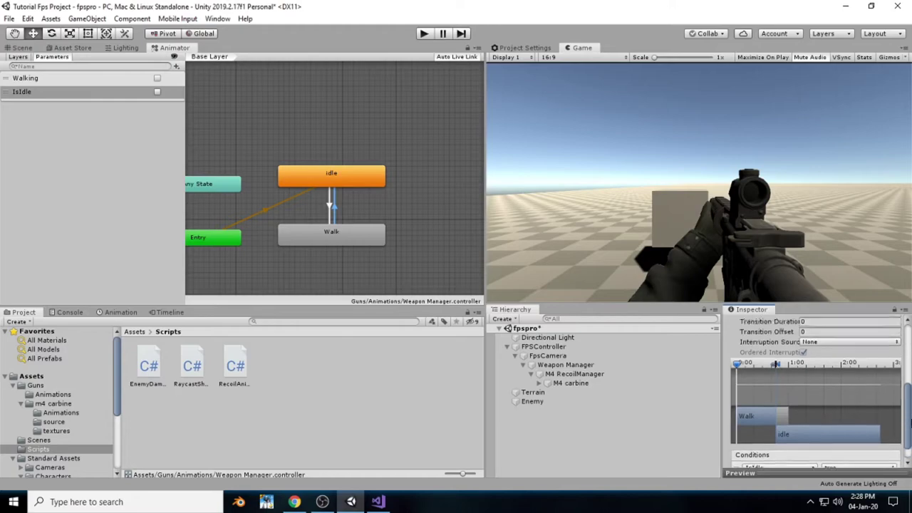
scroll(909, 442, down, 1)
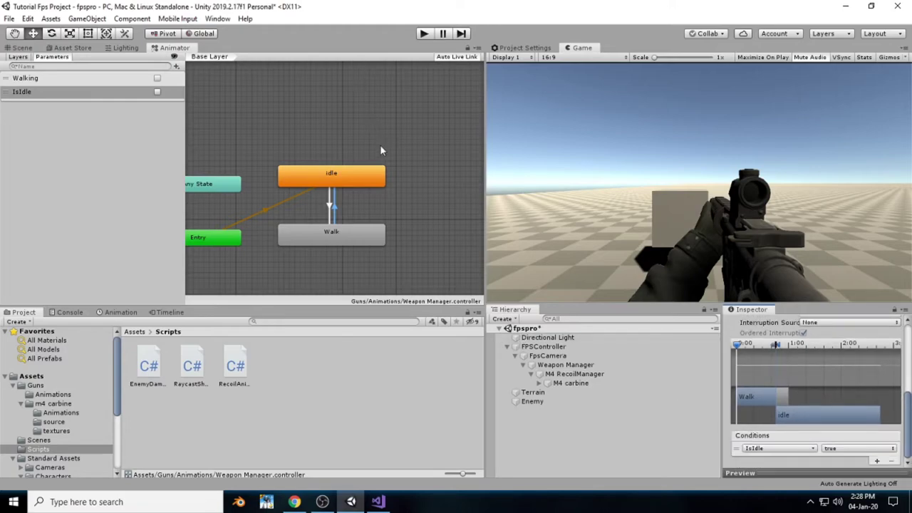
- Create a C# script named WeaponManagerAnim in the project's Scripts folder
click(420, 190)
click(330, 370)
right_click(329, 369)
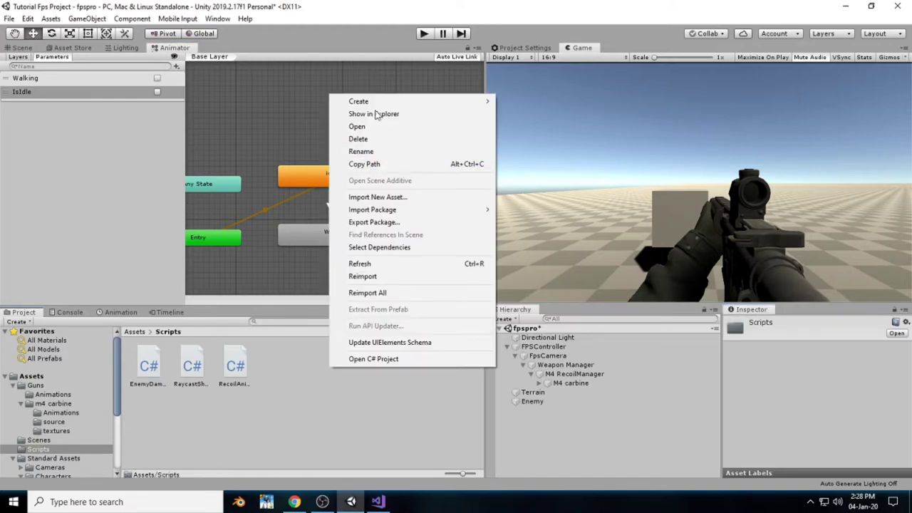
mouse_move(382, 101)
click(524, 89)
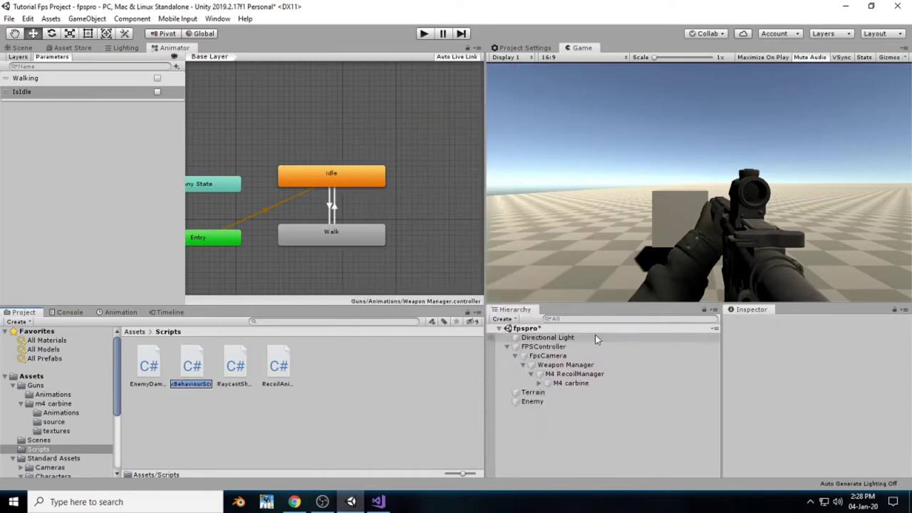
text(W)
text(eaponManager)
text(Anim)
key(Return)
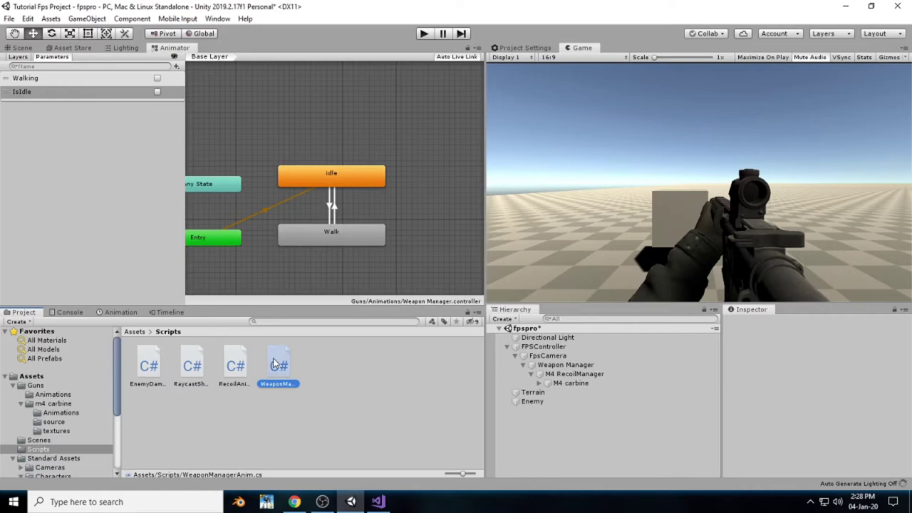
- Open the WeaponManagerAnim script in Visual Studio and delete the default Start and Update methods with their comments
double_click(276, 363)
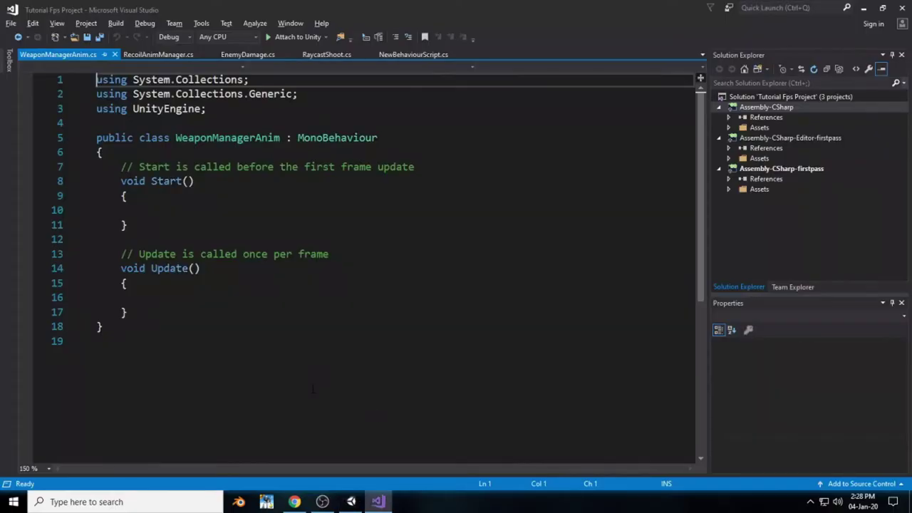
drag(129, 314, 104, 169)
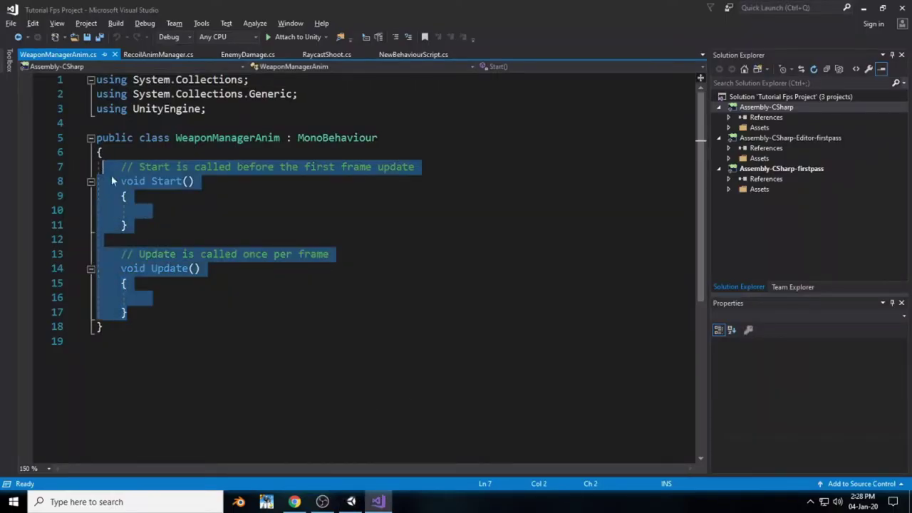
key(BackSpace)
- Declare a public Animator variable named anim in the WeaponManagerAnim class
text(pubnliv)
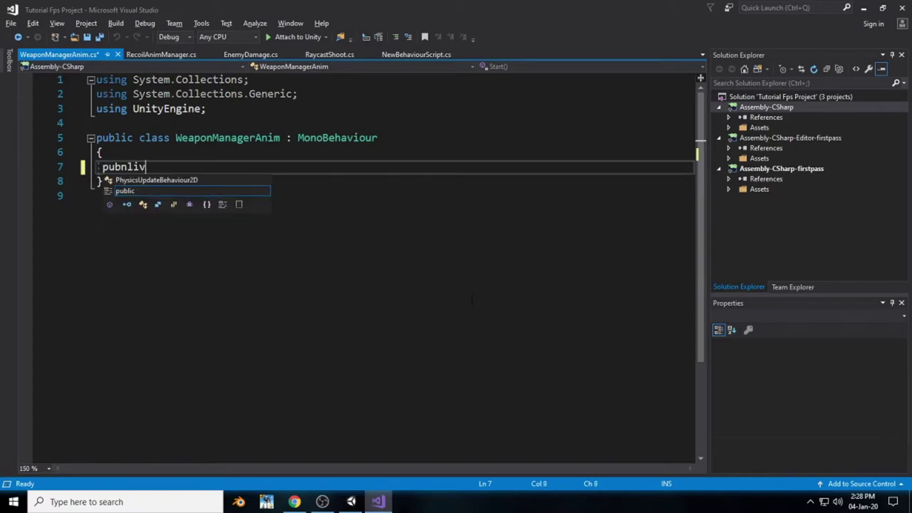
key(BackSpace)
key(BackSpace)
key(BackSpace)
key(BackSpace)
text(l)
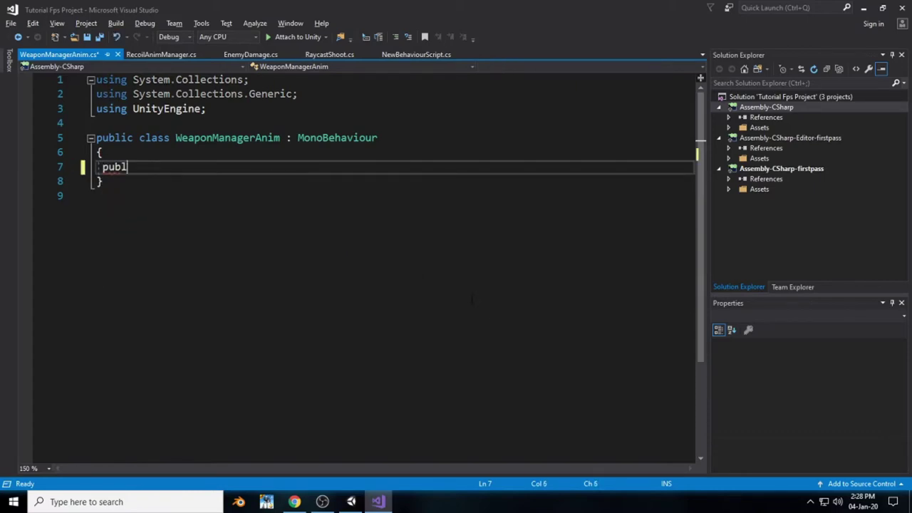
text(ic Anima)
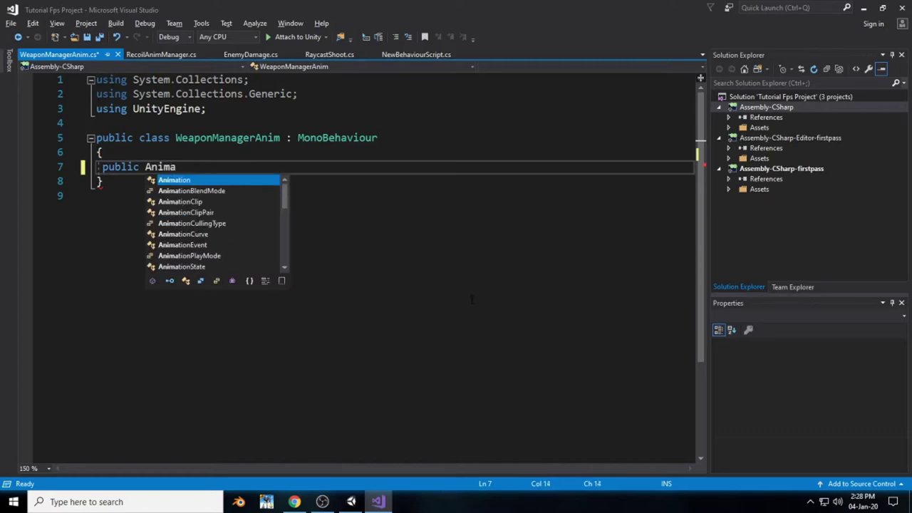
text(tor anim;)
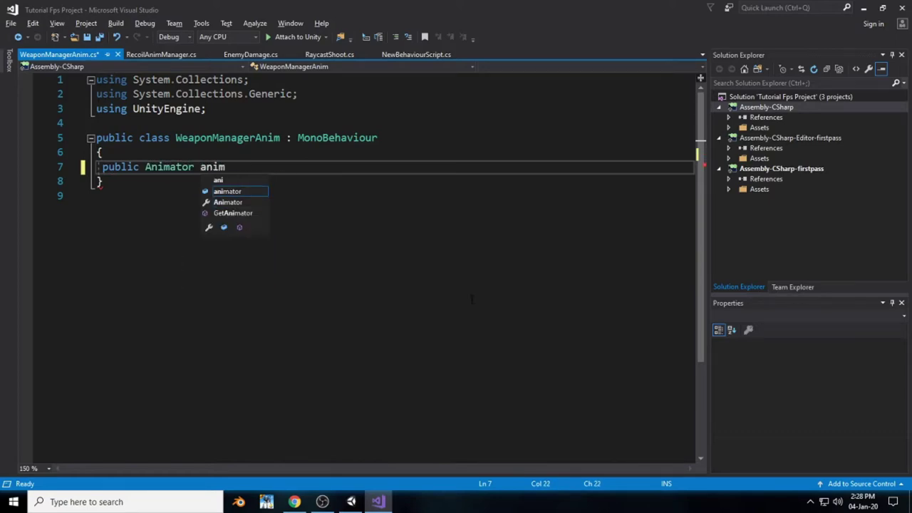
- Add a public void Update() method below the anim declaration in the WeaponManagerAnim class
key(Return)
key(Return)
text(pub)
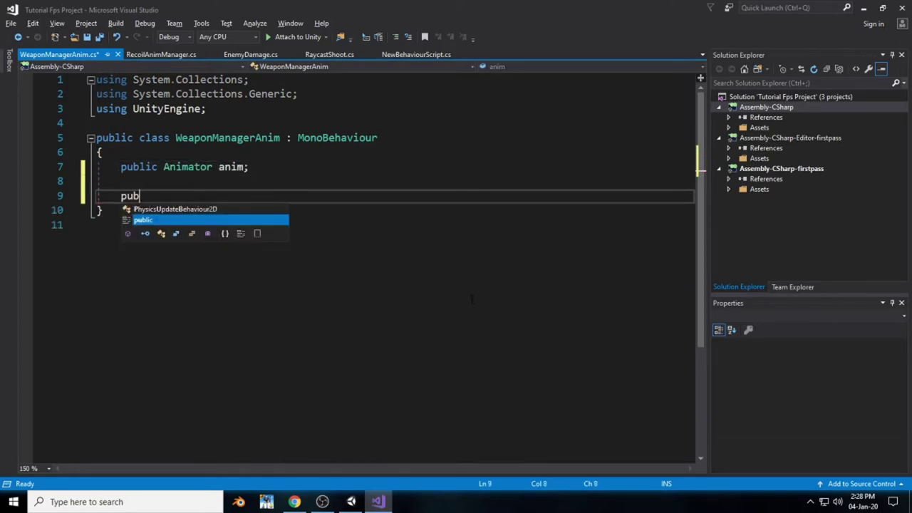
text(lic void )
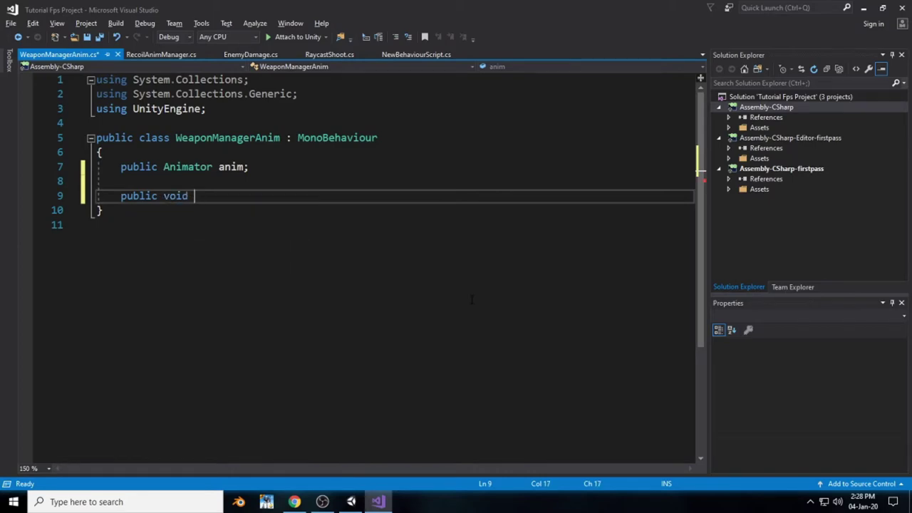
text(Upda)
key(Tab)
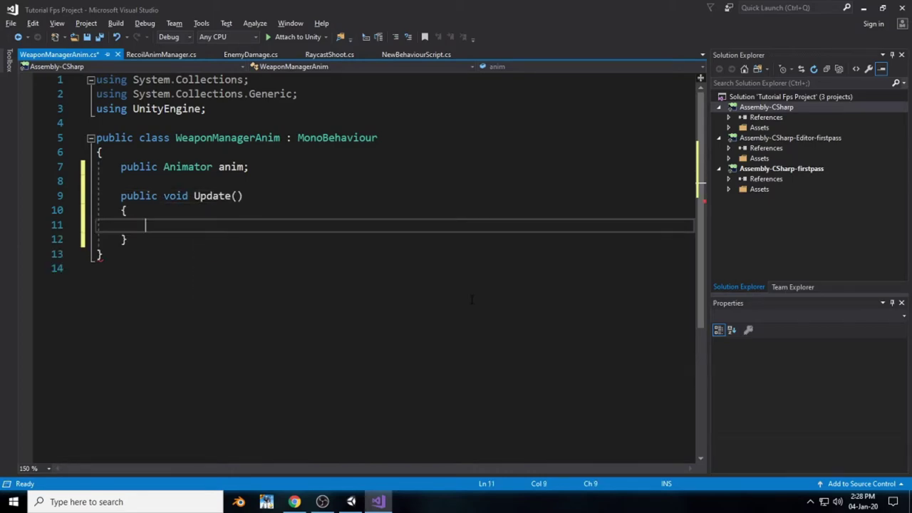
- Begin an if statement inside Update whose condition calls Input.GetKey
text(if)
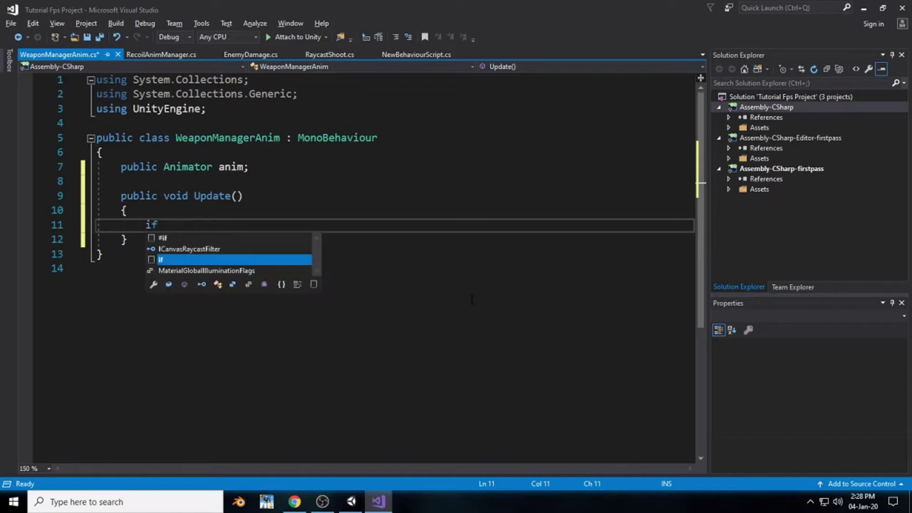
text((Input.)
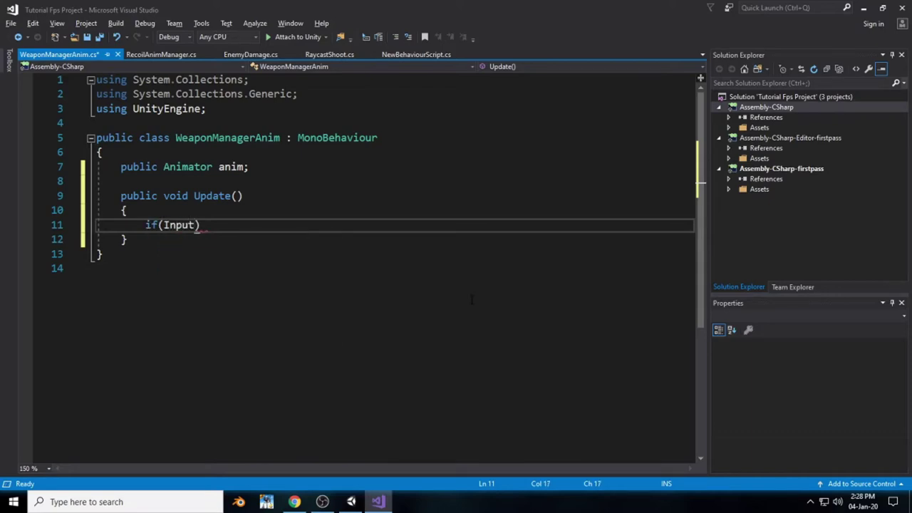
text(Get)
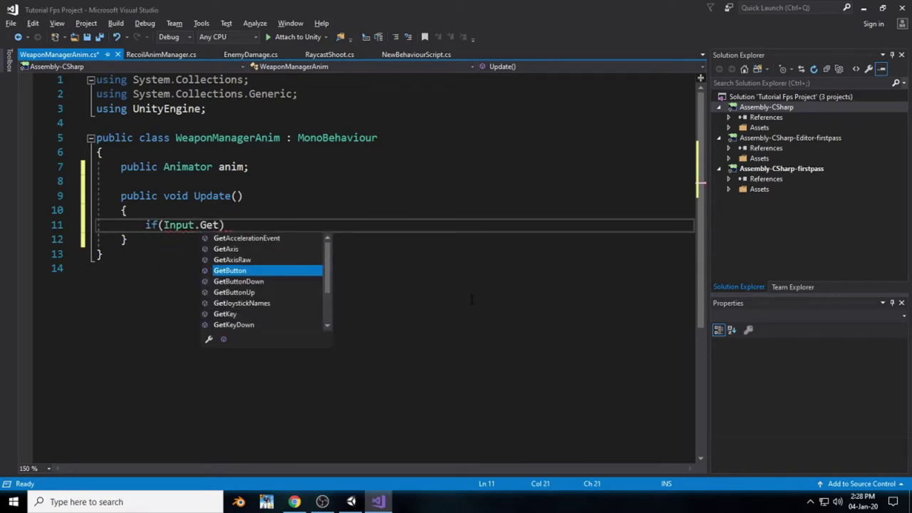
key(Tab)
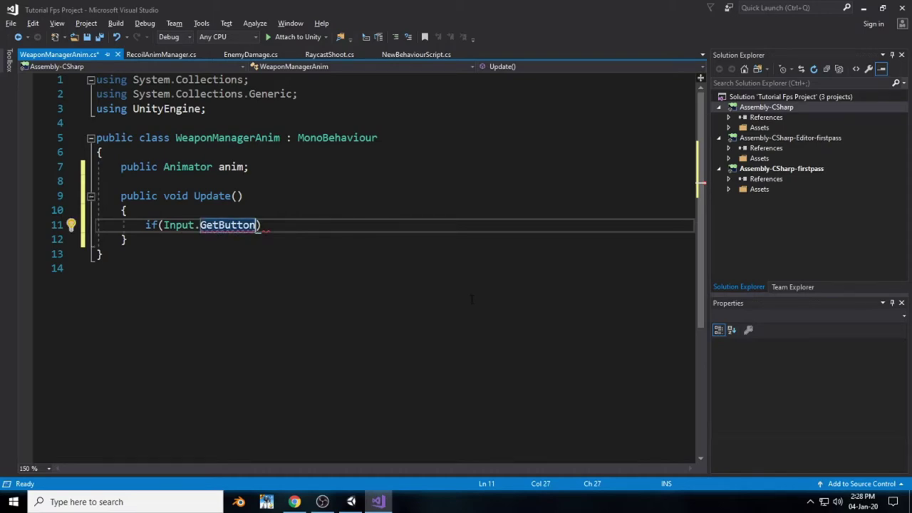
key(BackSpace)
key(BackSpace)
key(BackSpace)
key(BackSpace)
key(BackSpace)
key(BackSpace)
text(KEy)
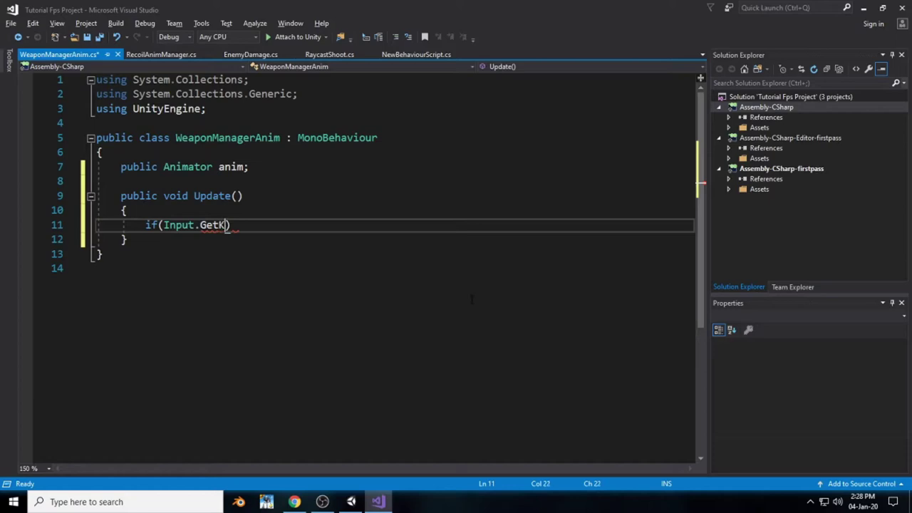
key(BackSpace)
key(BackSpace)
text(ey()
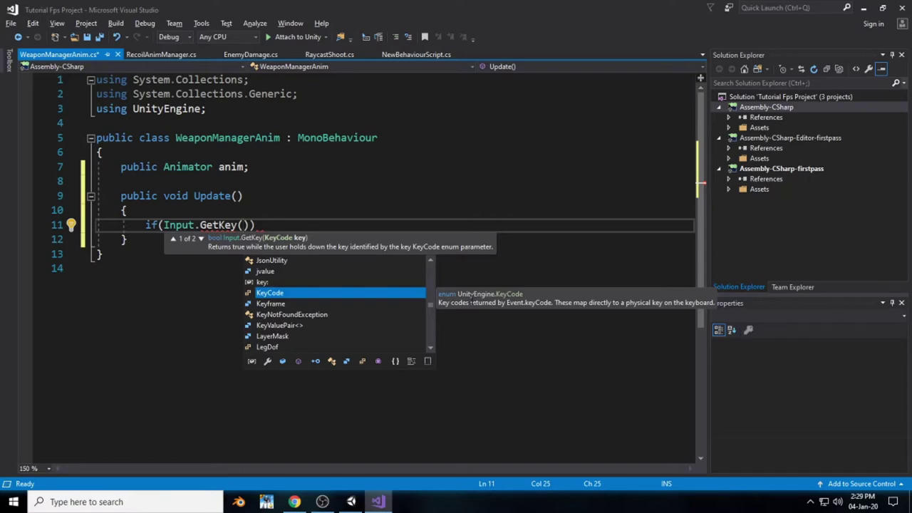
- Complete the GetKey condition with KeyCode.W and add a braced body under the if statement
key(Tab)
text(.w)
key(Tab)
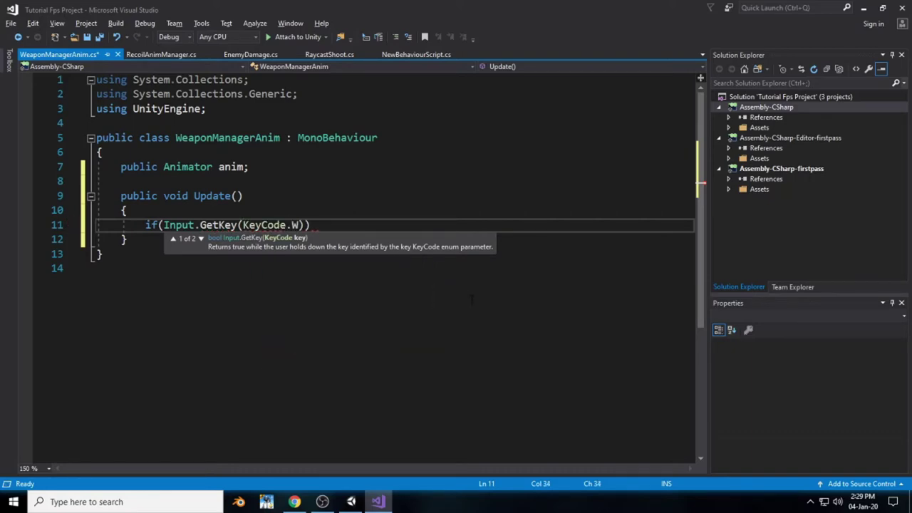
key(Right)
key(Right)
key(Return)
text({)
key(Return)
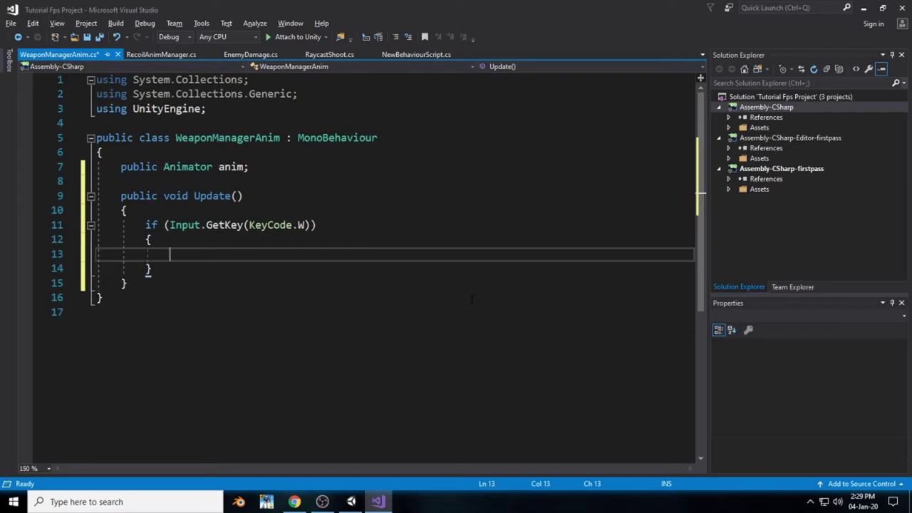
- Begin an anim.SetBool call in the W-key block, checking the walking parameter's name in Unity's Animator
text(anim)
key(Escape)
text(.SetBool)
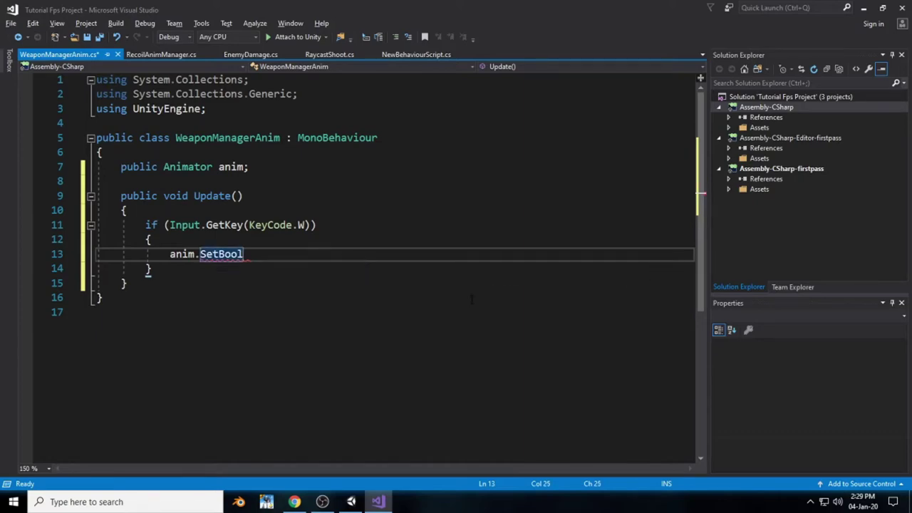
text((walki)
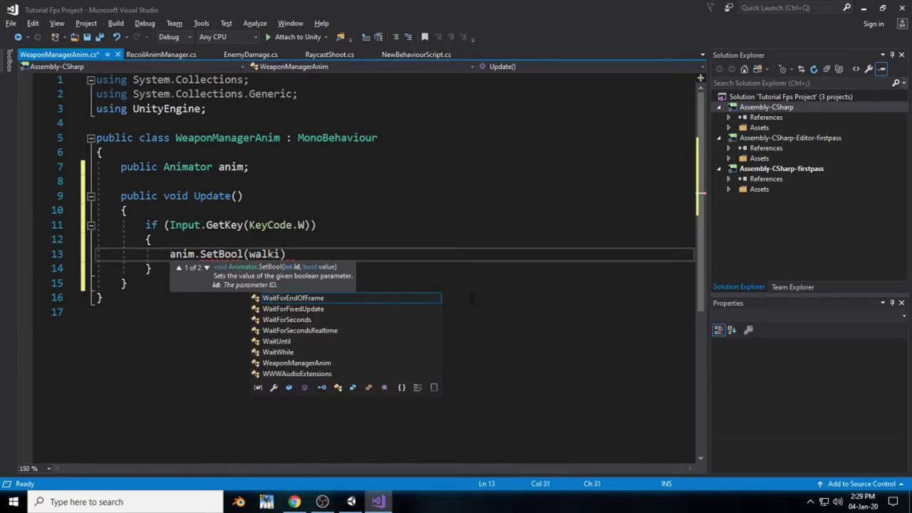
key(BackSpace)
key(BackSpace)
key(BackSpace)
key(BackSpace)
key(BackSpace)
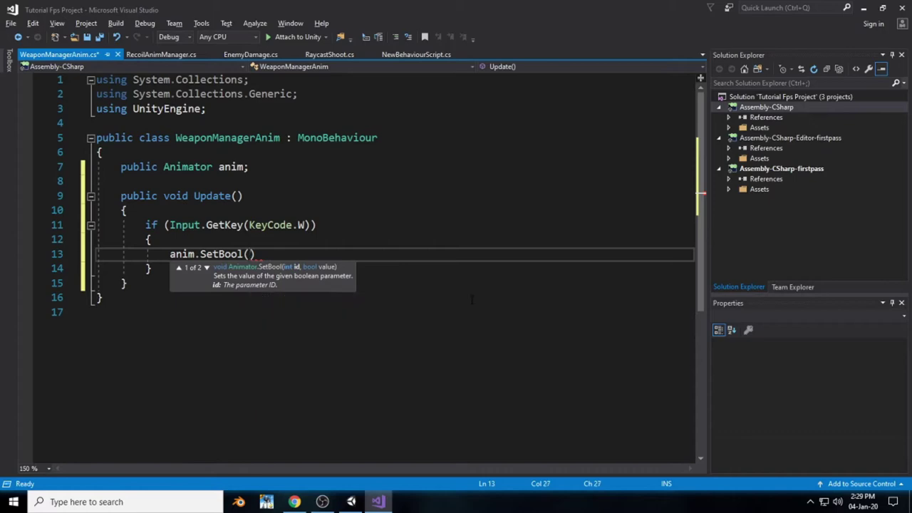
text("walking)
key(BackSpace)
key(BackSpace)
key(BackSpace)
key(alt+Tab)
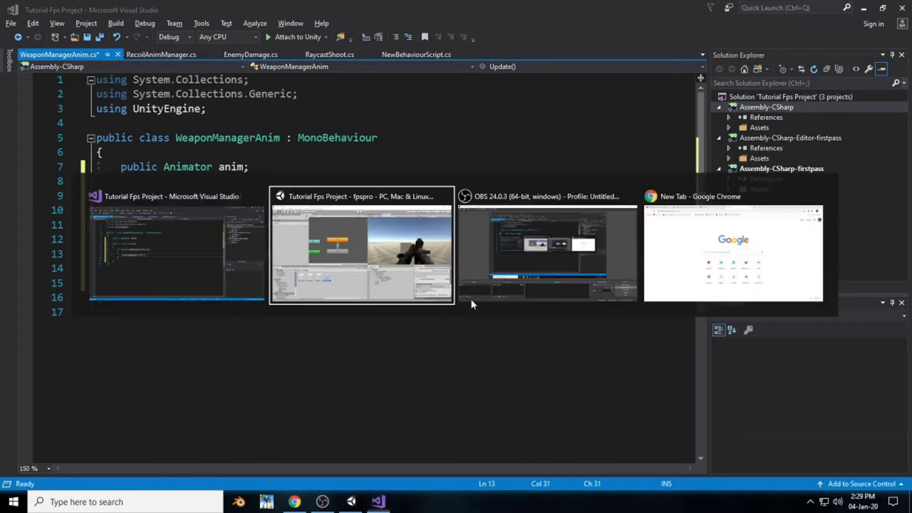
key(alt+Tab)
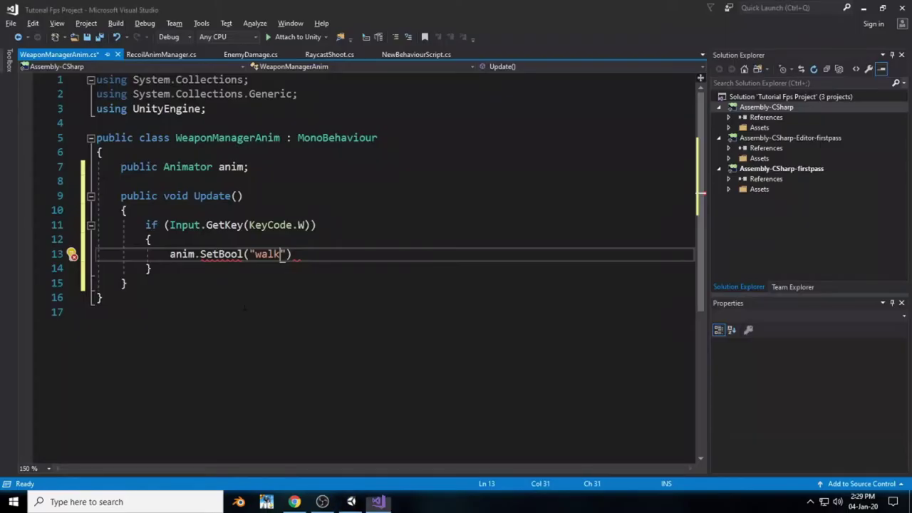
- Complete the SetBool call with the arguments "Walking" and true, ending the statement with a semicolon
key(BackSpace)
key(BackSpace)
key(BackSpace)
key(BackSpace)
text(Walking)
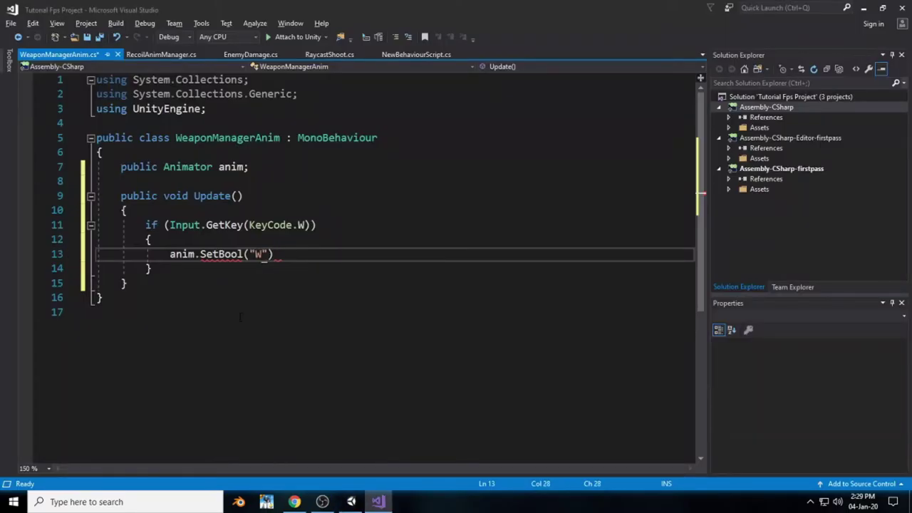
text(", true)
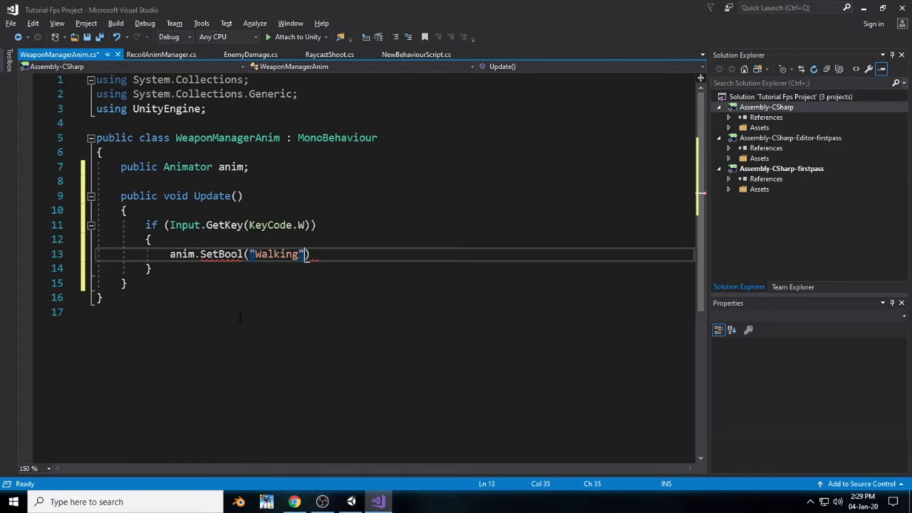
text();)
- Add an else branch after the W-key block that calls anim.SetBool with "IsIdle" and true
click(178, 286)
click(162, 274)
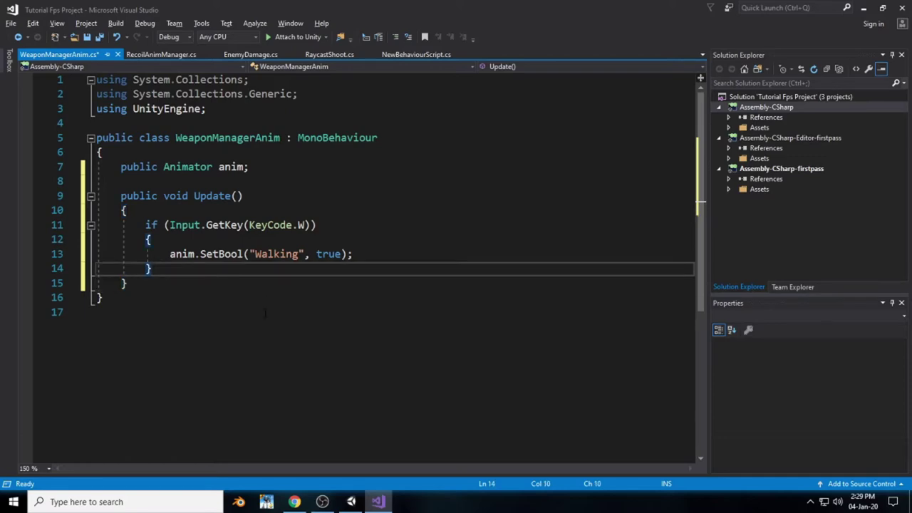
text(else {)
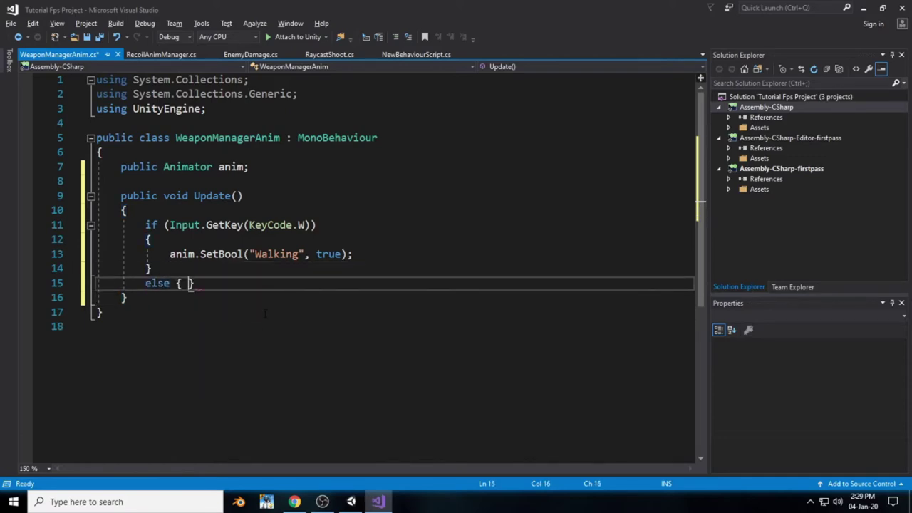
key(Return)
text(anim)
key(Escape)
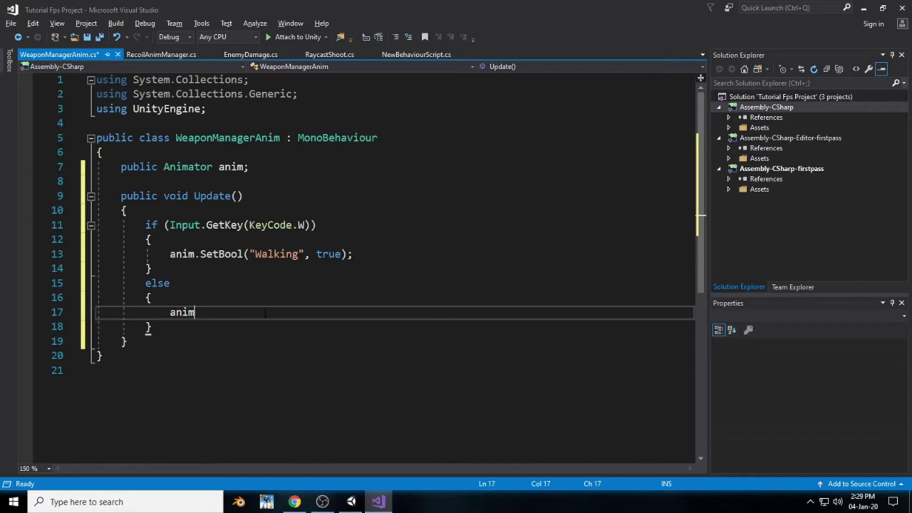
text(.Set)
key(Tab)
text(()
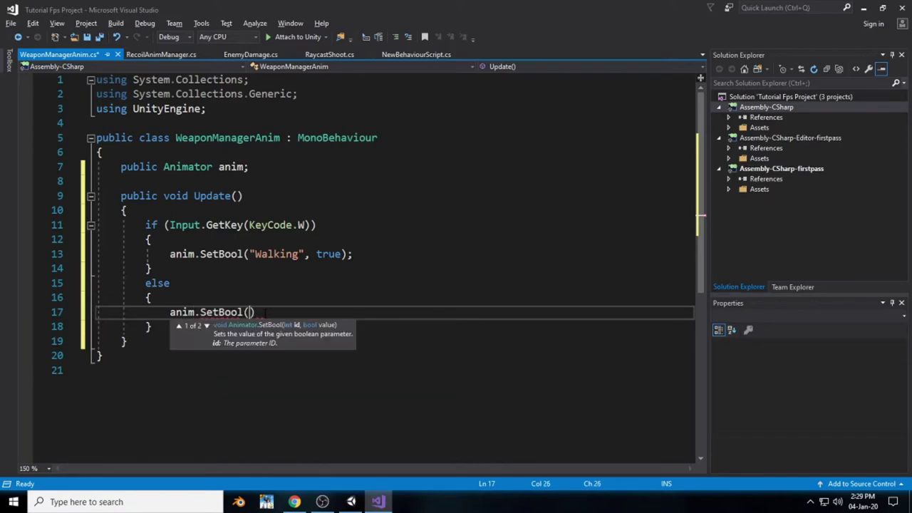
text(")
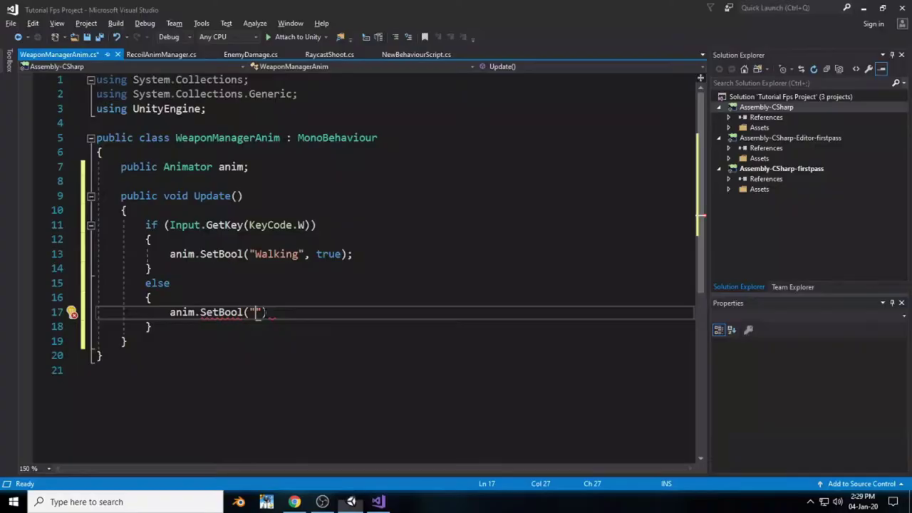
text(IsIdle)
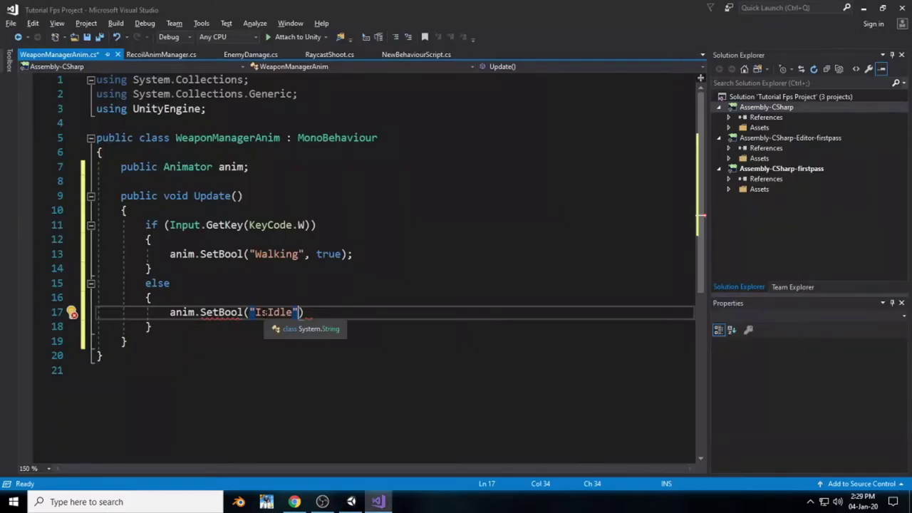
text(",true)
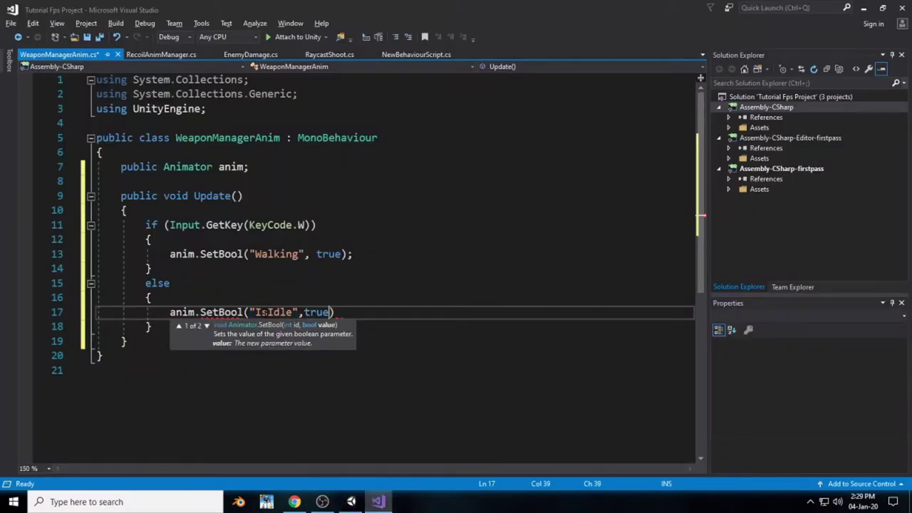
- End the else branch's SetBool statement with a semicolon and save the script
key(Down)
click(270, 313)
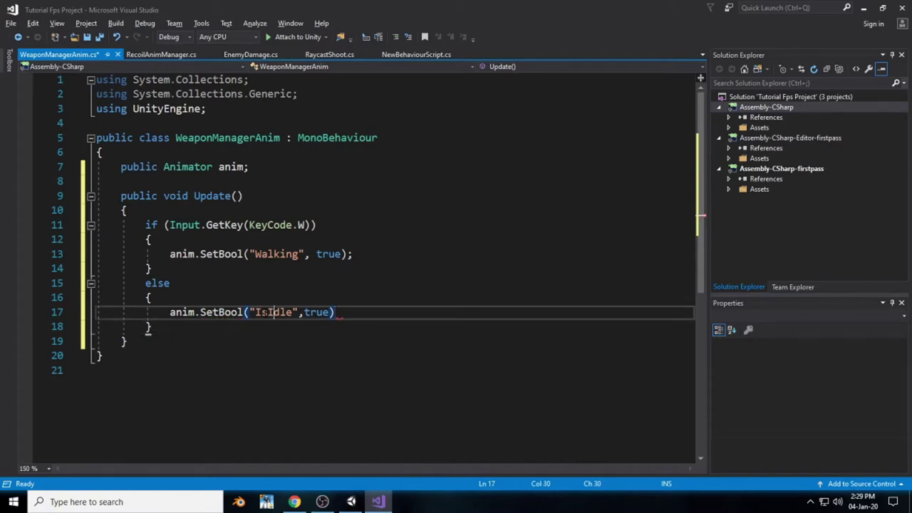
key(Right)
key(Right)
key(Right)
key(Right)
key(Right)
key(Right)
key(Right)
key(Right)
key(Right)
key(Right)
key(Right)
key(Right)
key(Right)
key(Right)
text(;)
key(ctrl+s)
- Switch to Unity, attach the WeaponManagerAnim script to Weapon Manager, and assign that object's Animator to Anim
key(alt+Tab)
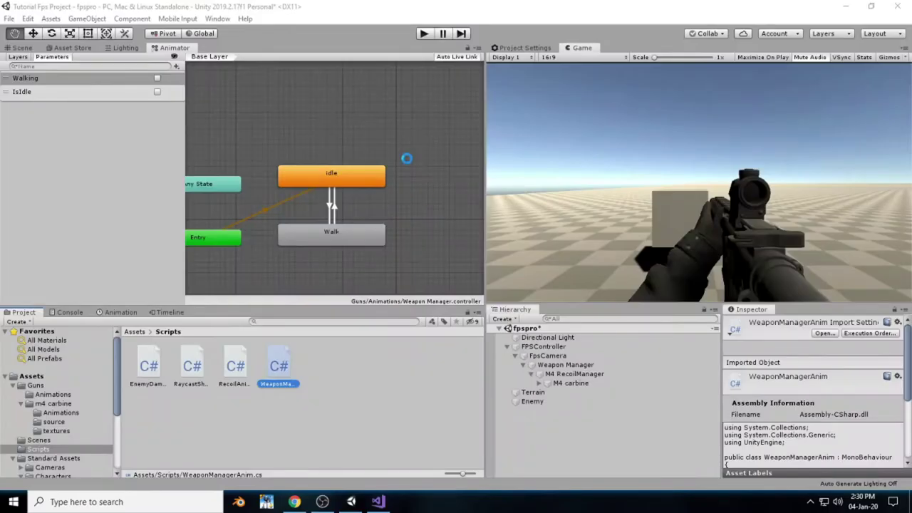
click(554, 367)
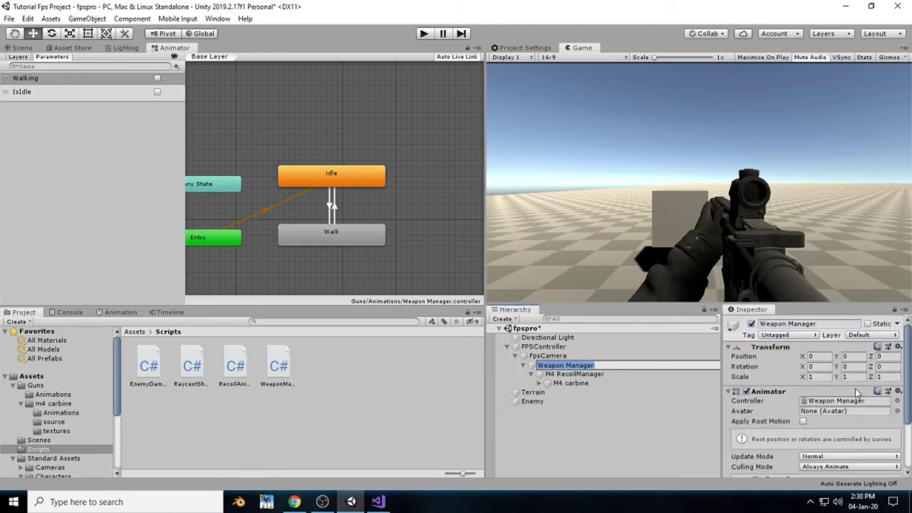
scroll(855, 388, down, 3)
click(590, 433)
click(570, 365)
scroll(832, 412, down, 3)
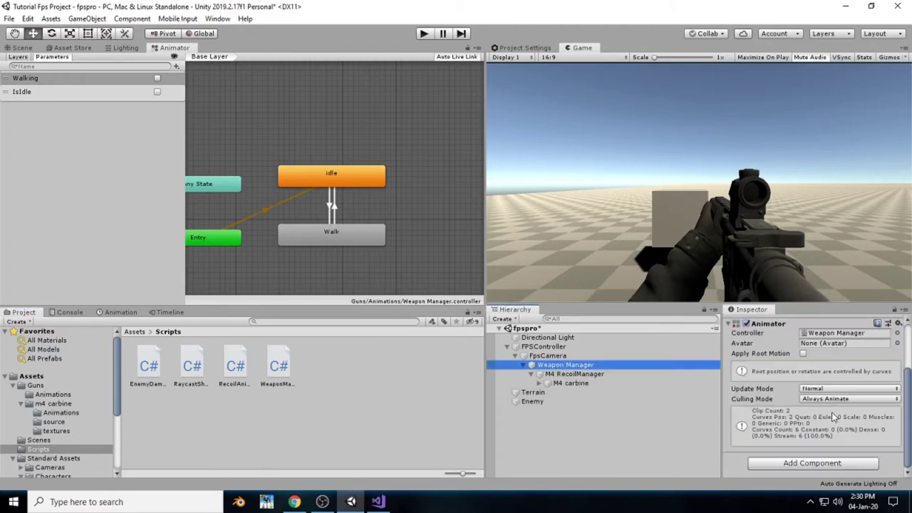
drag(279, 366, 830, 443)
- Test the weapon animations in Play mode by walking forward and toggling IsIdle, and stop the game
click(426, 34)
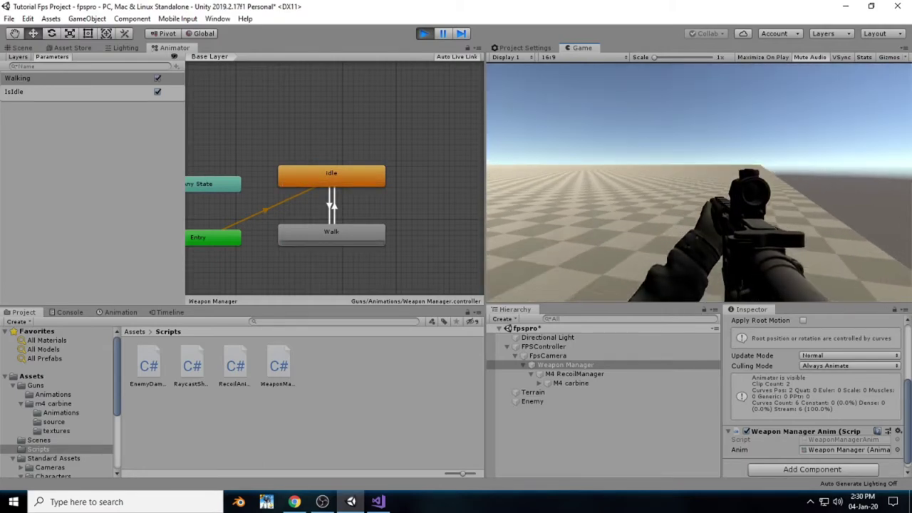
key(w)
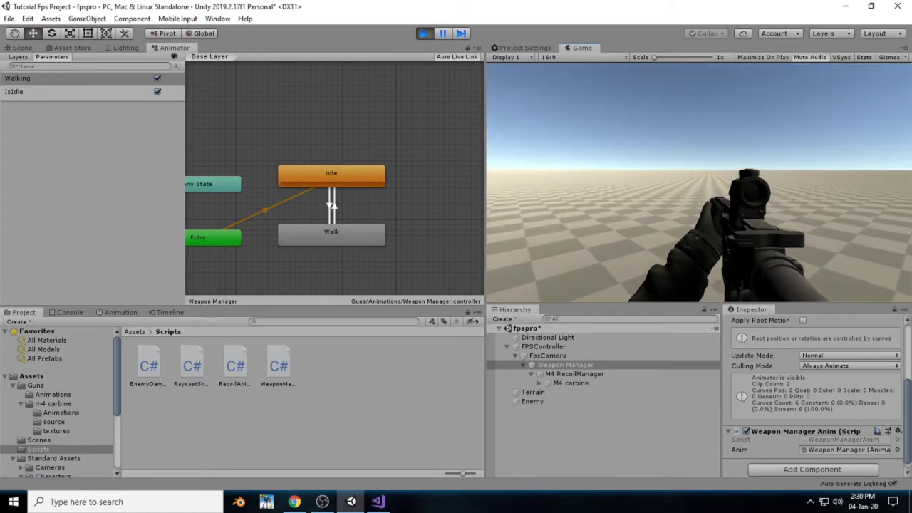
key(w)
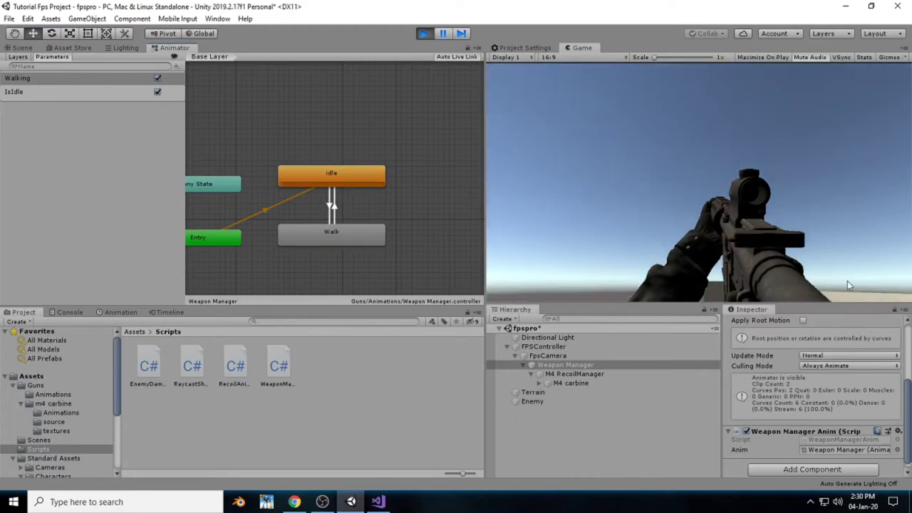
click(157, 92)
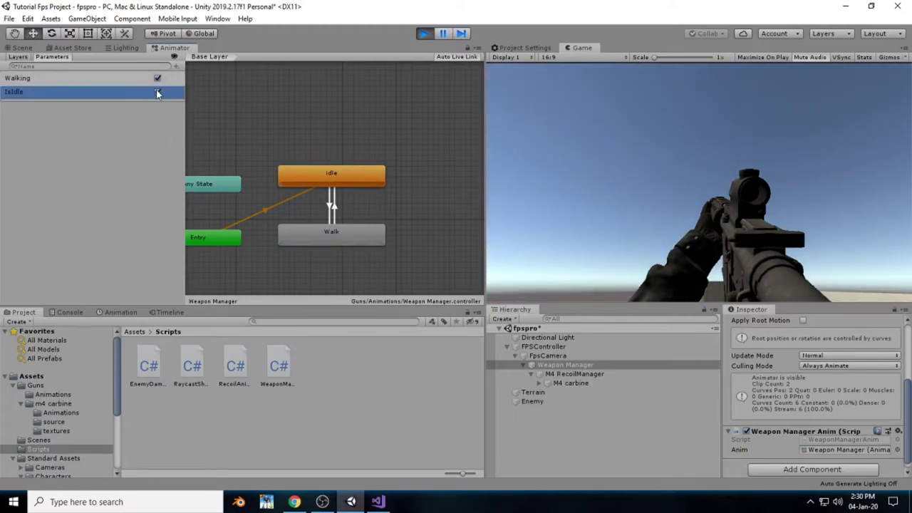
click(424, 34)
- Return to Visual Studio and delete the entire else branch from the Update method
click(377, 502)
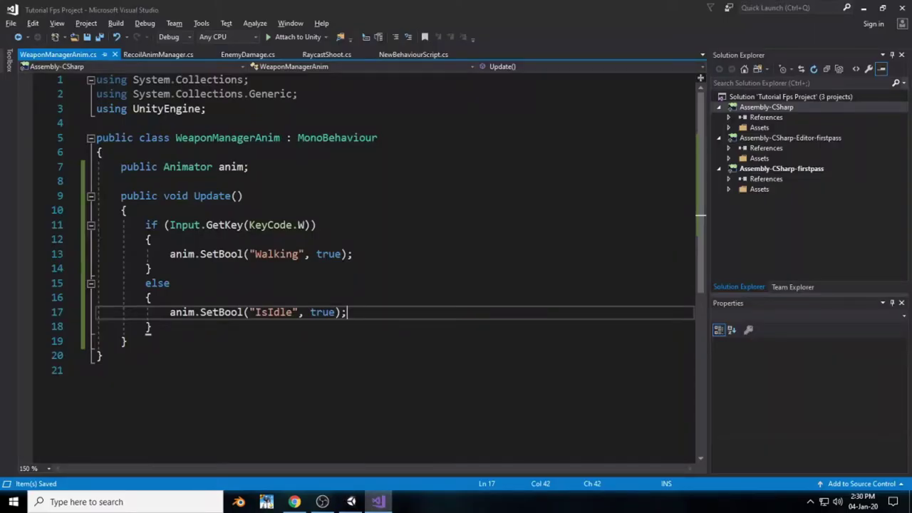
drag(168, 332, 152, 284)
key(BackSpace)
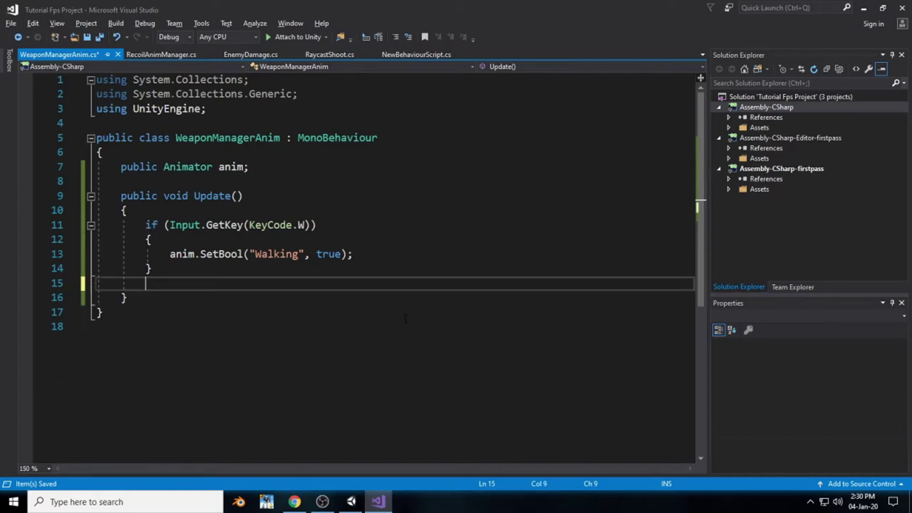
- Start a second if statement in Update and change the first condition's GetKey call to GetKeyDown
text(if()
click(244, 225)
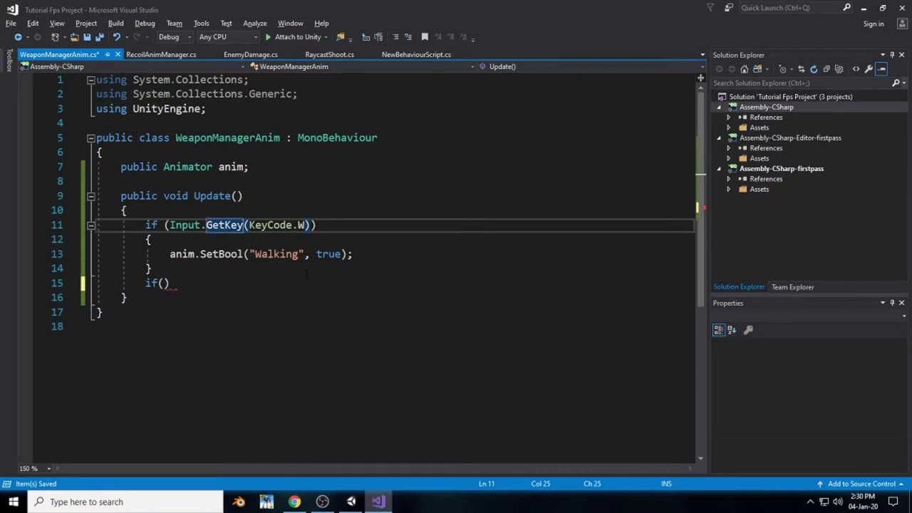
text(Down)
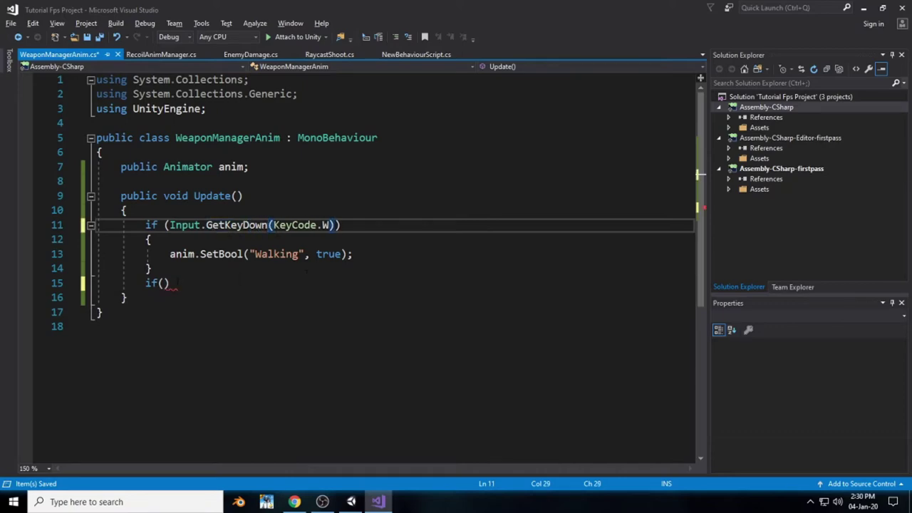
- Complete the second if statement's condition as Input.GetKeyUp(KeyCode.W)
click(164, 283)
text(Inpt)
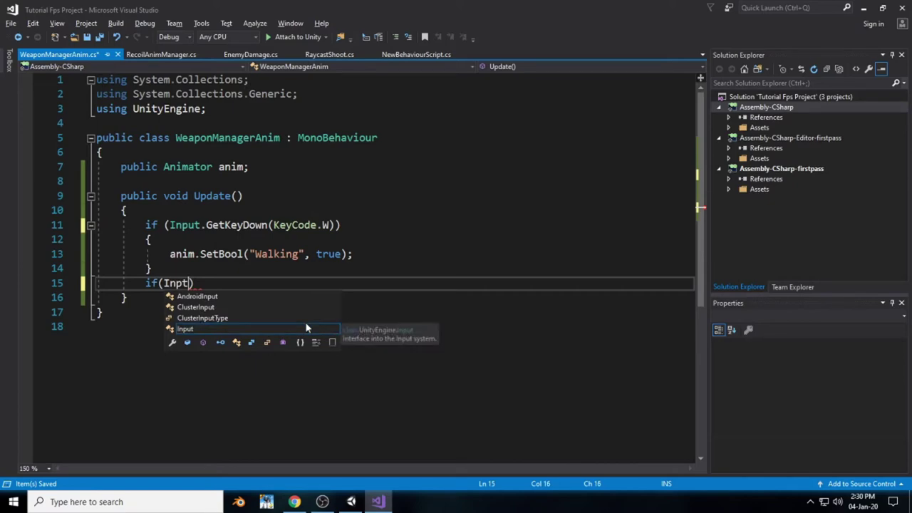
key(Tab)
text(.)
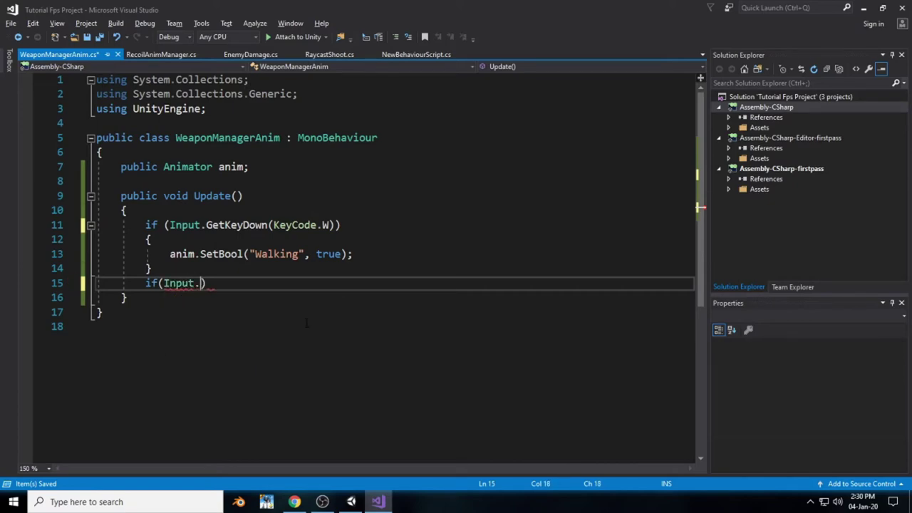
text(GetKe)
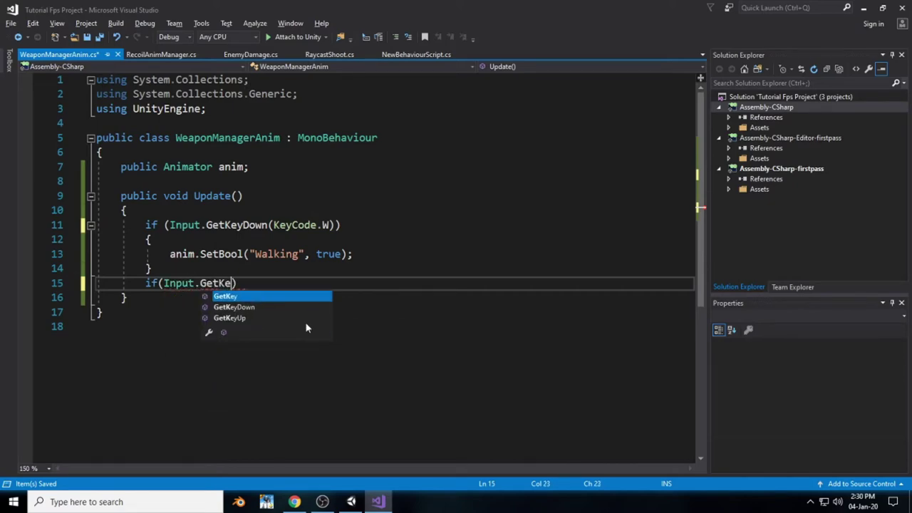
text(yUPO)
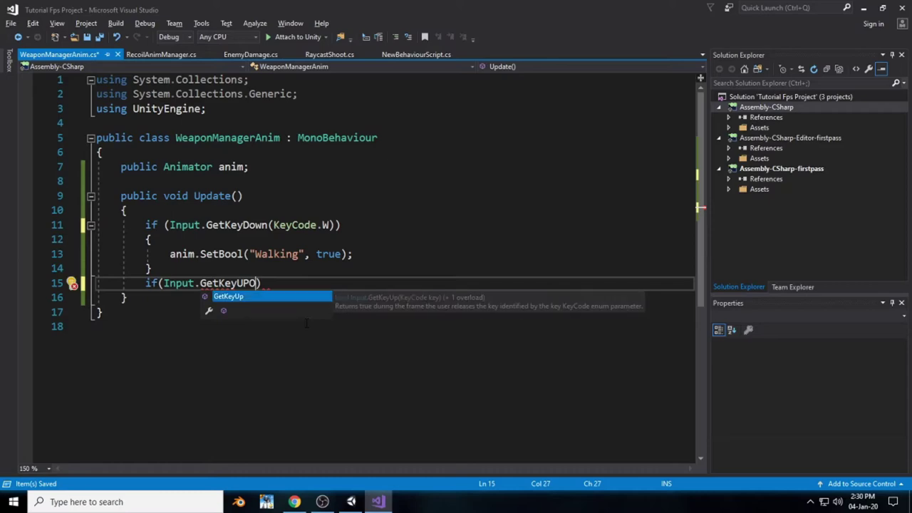
key(Tab)
text(()
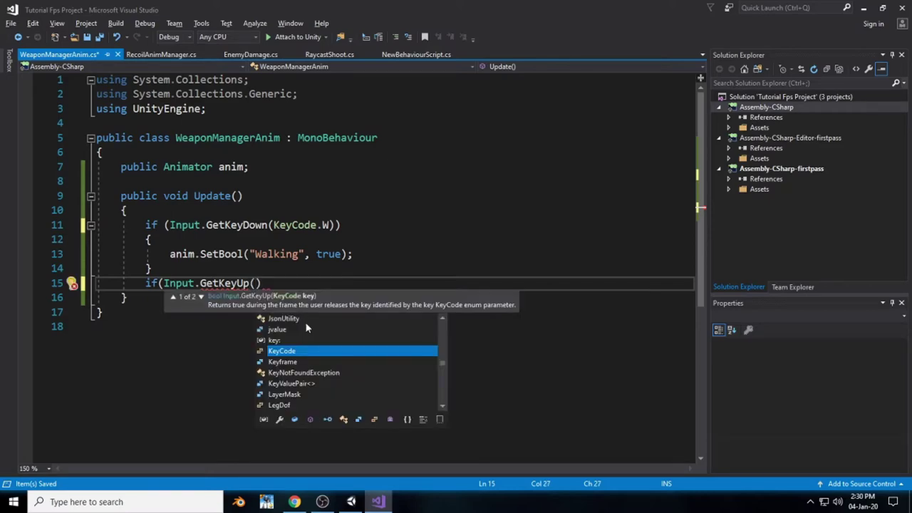
text())
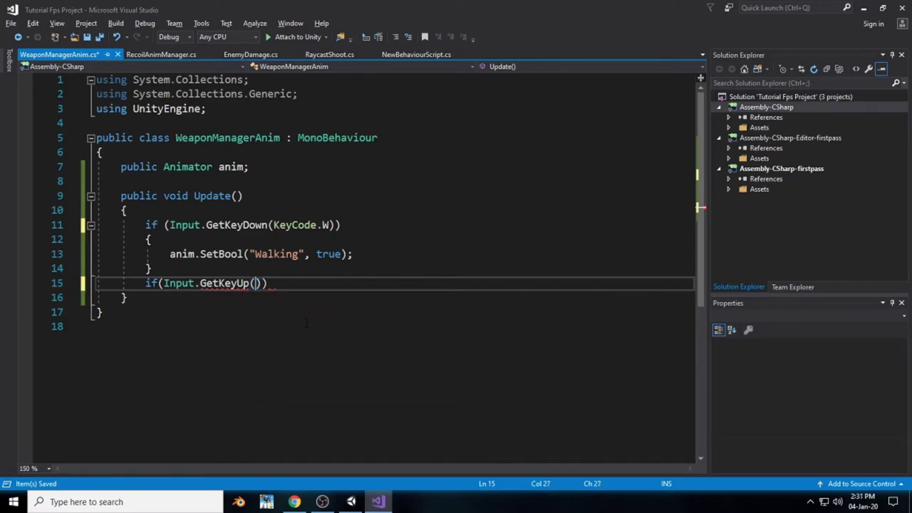
text(KeyC)
key(Tab)
text(.)
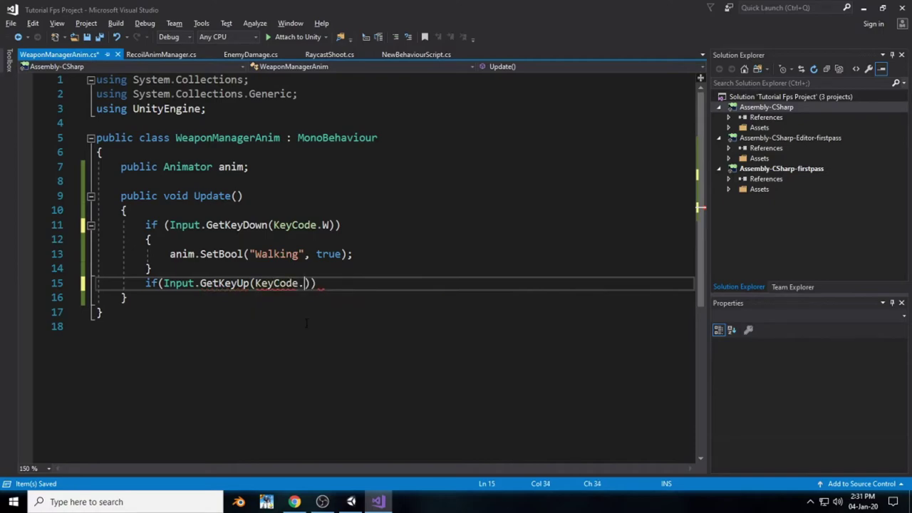
text(W)
key(Escape)
- Give the GetKeyUp branch a body containing anim.SetBool("IsIdle", true); and save the script
text({)
key(Return)
text(anim)
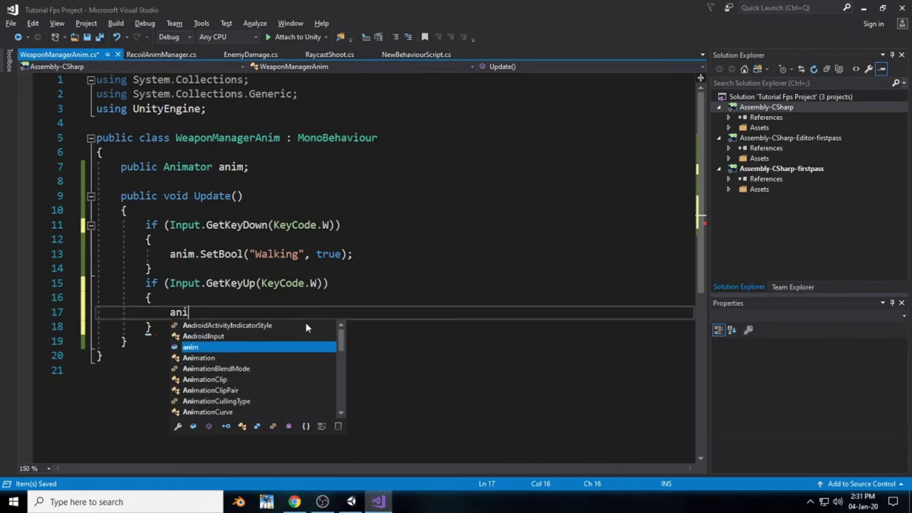
key(Escape)
text(.Set)
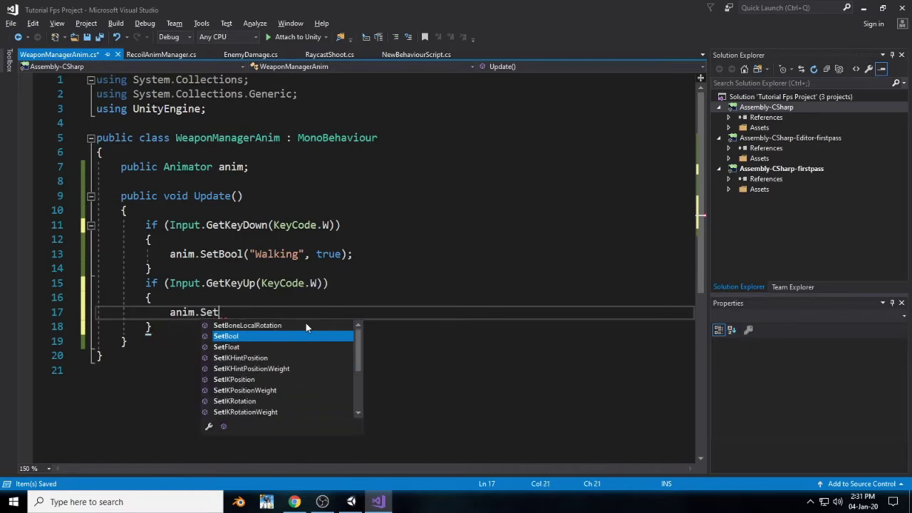
key(Tab)
text((")
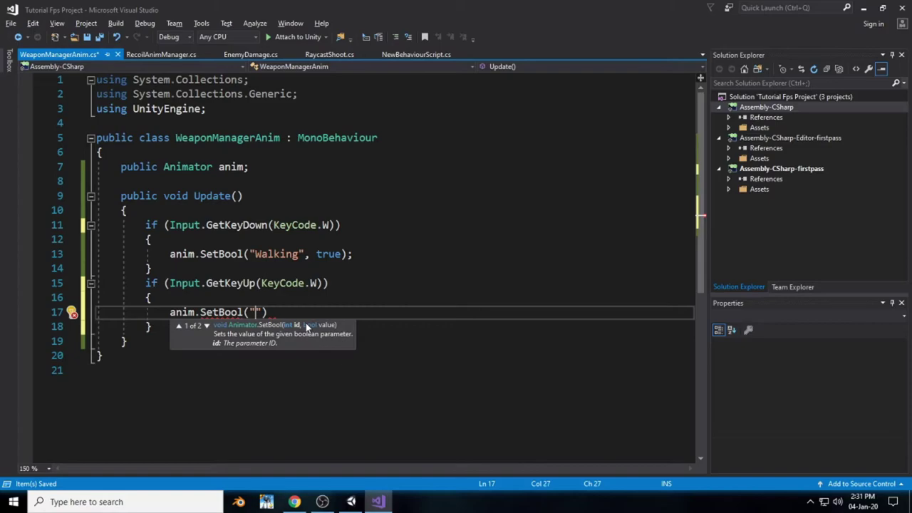
text(r)
text(IsIdle)
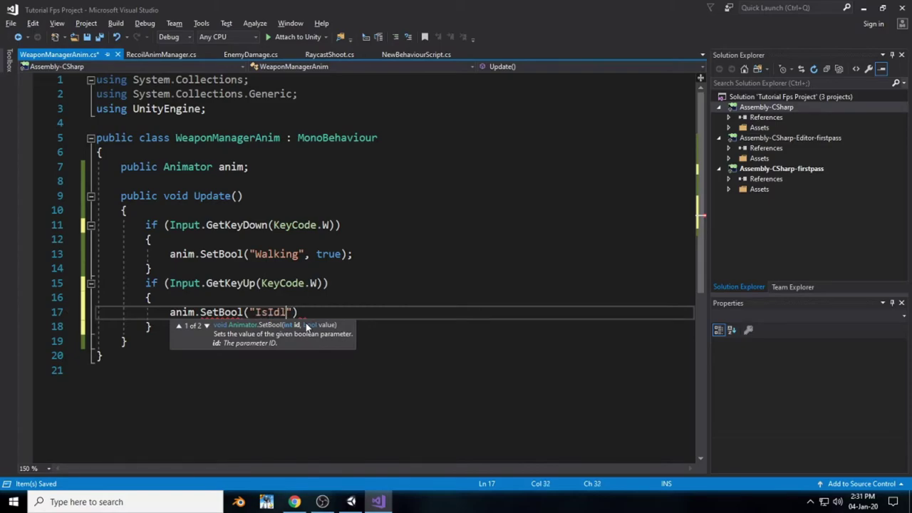
text(",true);)
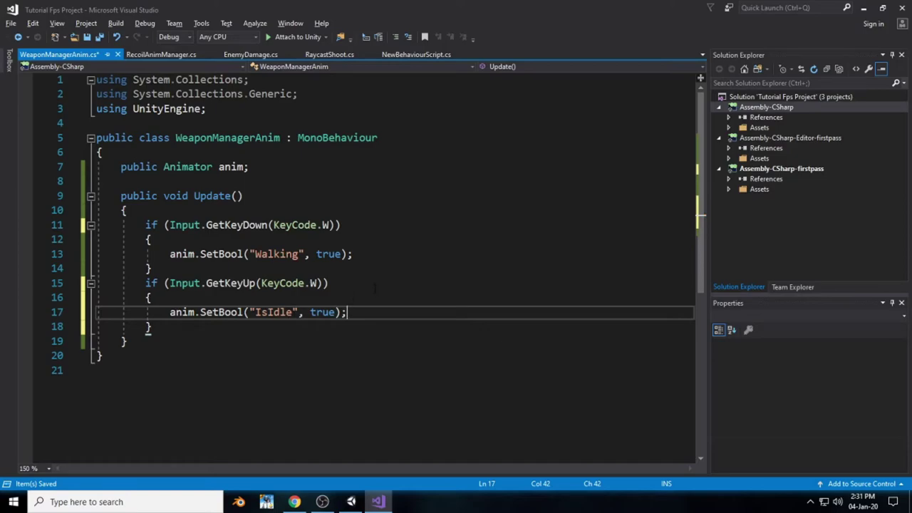
key(ctrl+s)
- Switch to Unity, test the weapon animations in Play mode by walking forward and releasing W, and stop the game
key(alt+Tab)
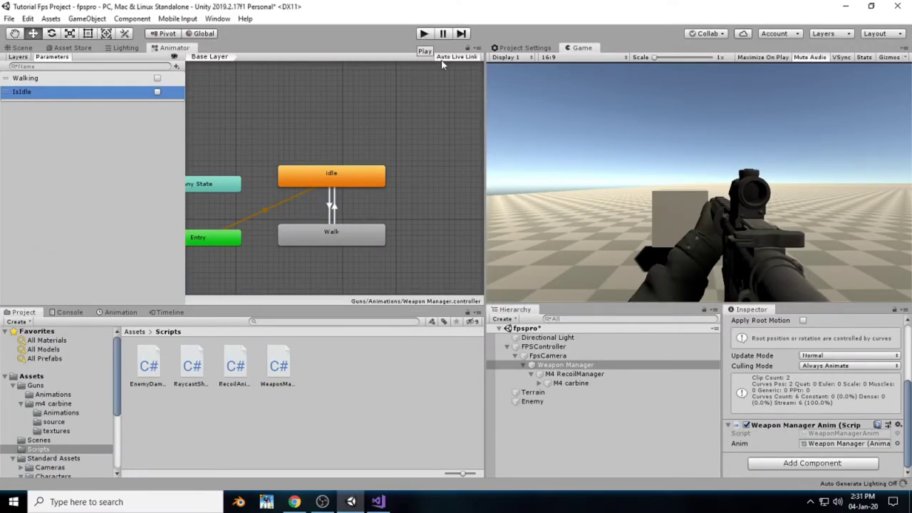
click(423, 35)
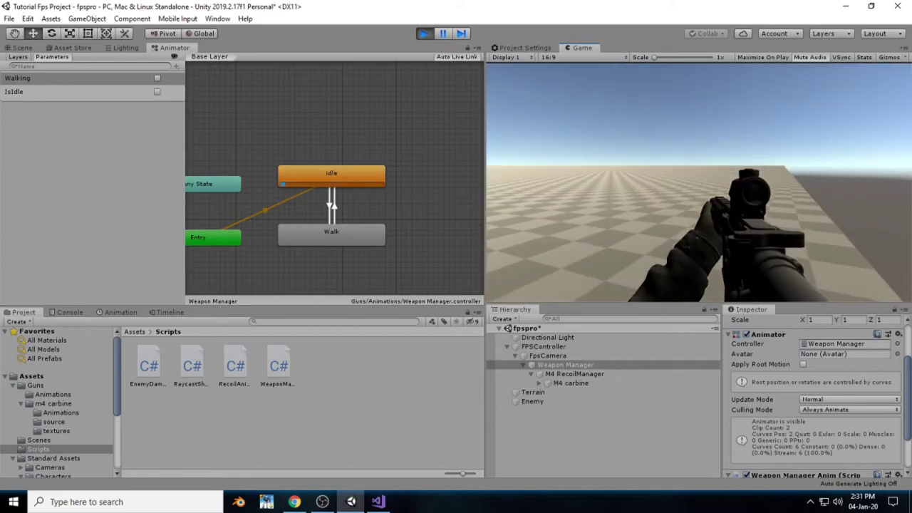
key(w)
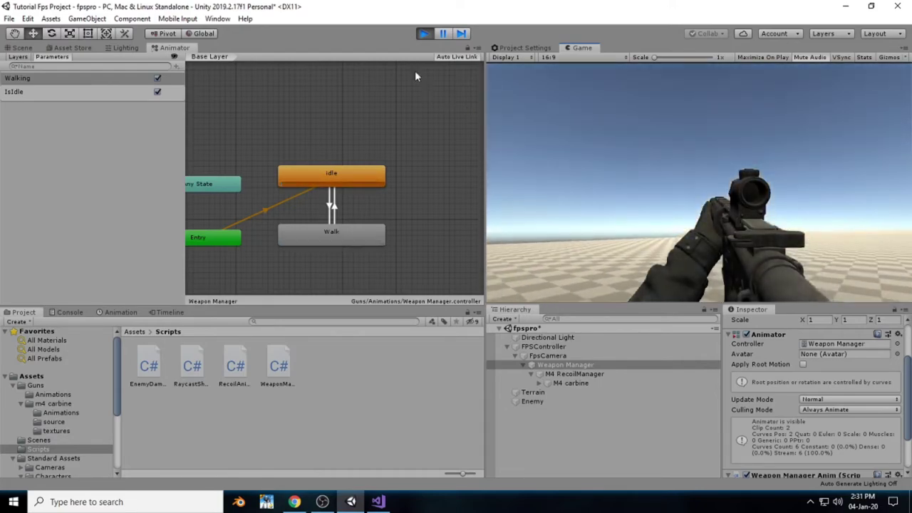
click(422, 34)
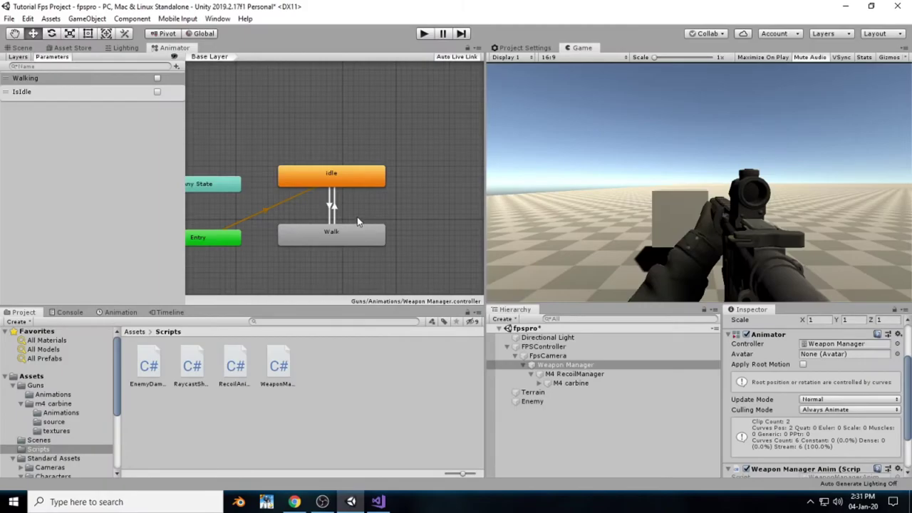
- Return to Visual Studio and replace the Walking SetBool call in the GetKeyDown branch with anim.Play("walk");
click(377, 501)
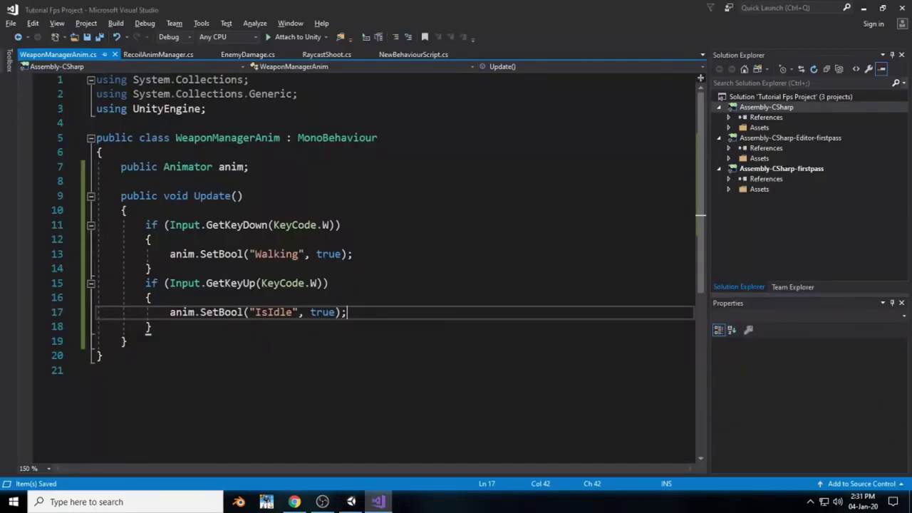
key(alt+Tab)
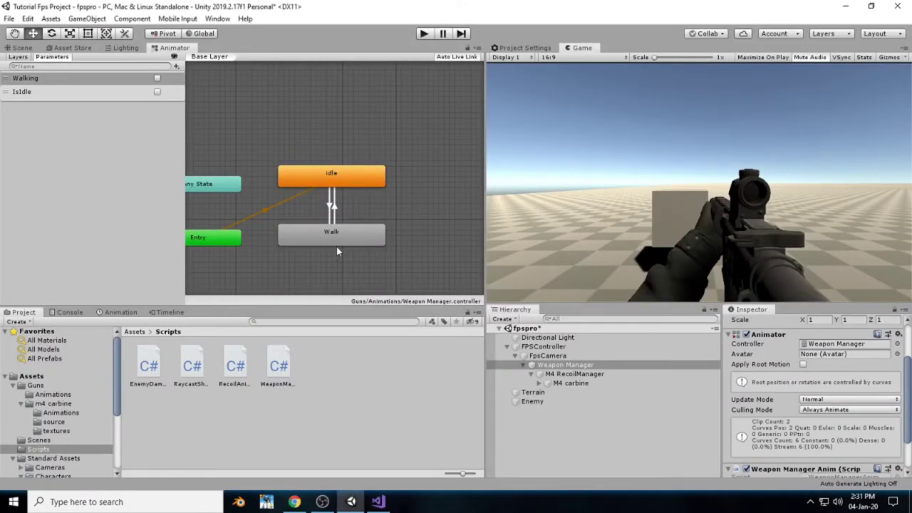
key(alt+Tab)
drag(354, 254, 201, 254)
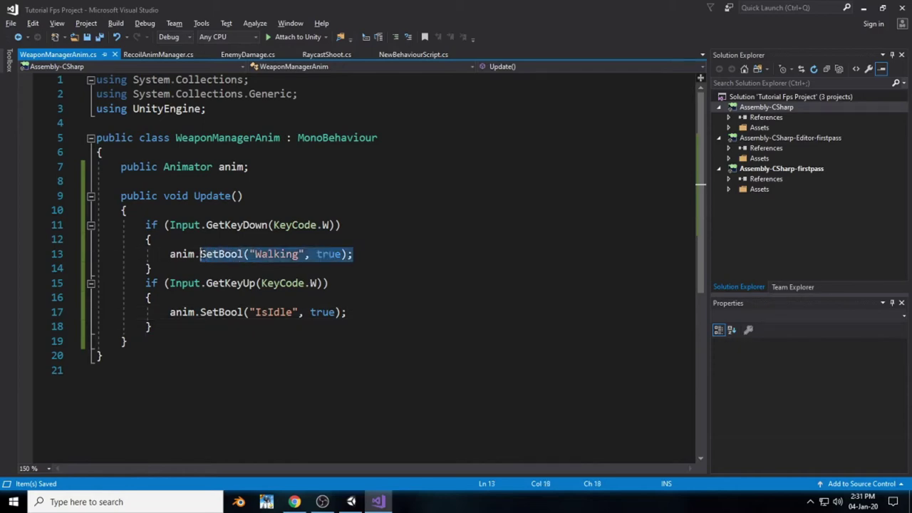
text(play)
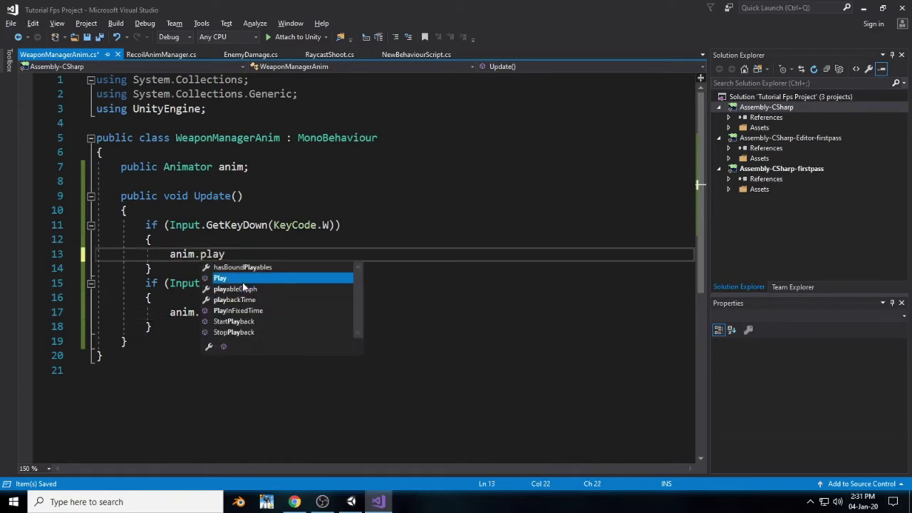
key(Tab)
text((idle)
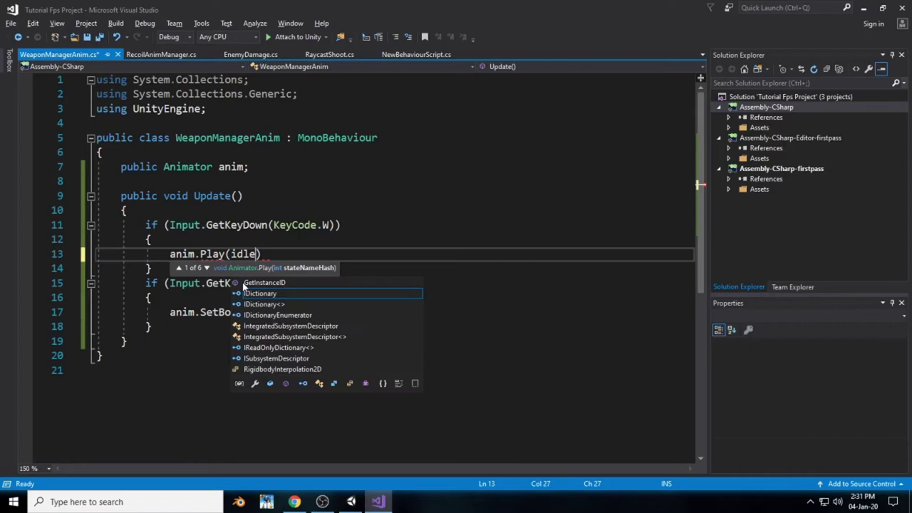
key(BackSpace)
key(BackSpace)
key(BackSpace)
key(BackSpace)
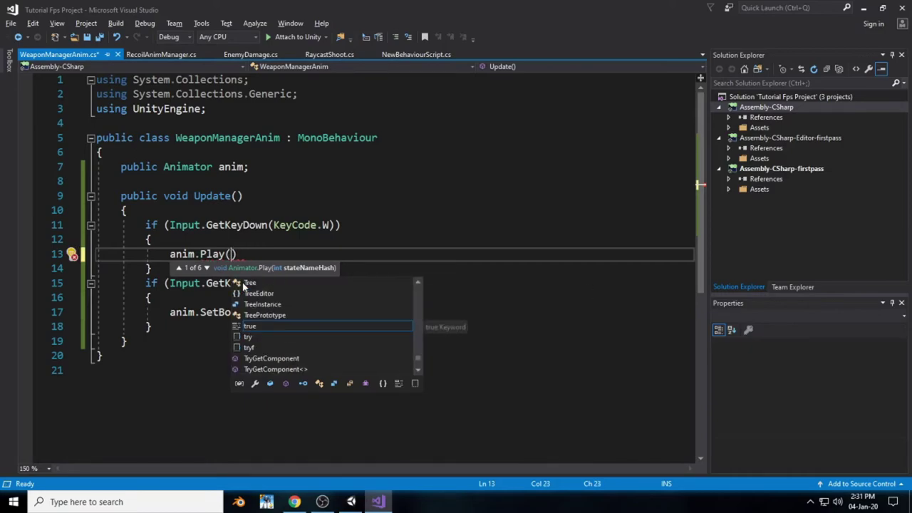
text("wa)
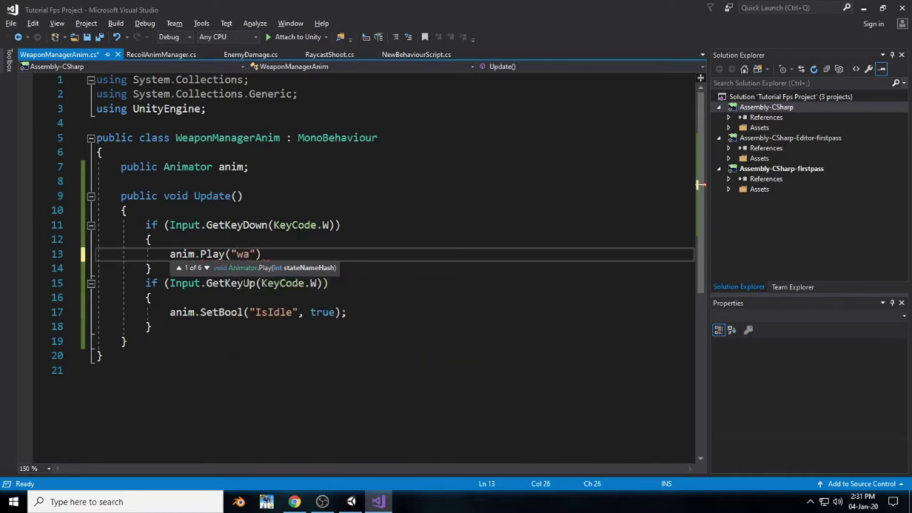
text(lk"))
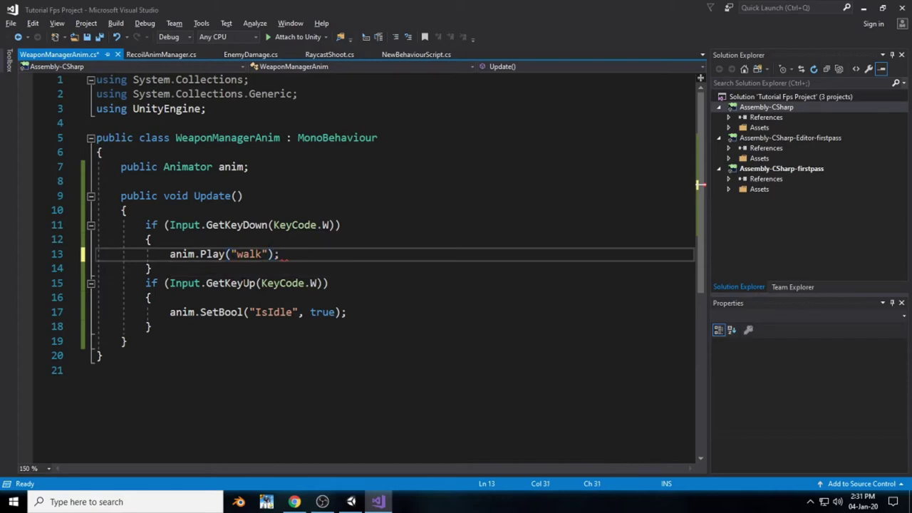
- Replace the IsIdle SetBool statement in the GetKeyUp branch with anim.Play("idle"); and save the script
drag(348, 312, 170, 312)
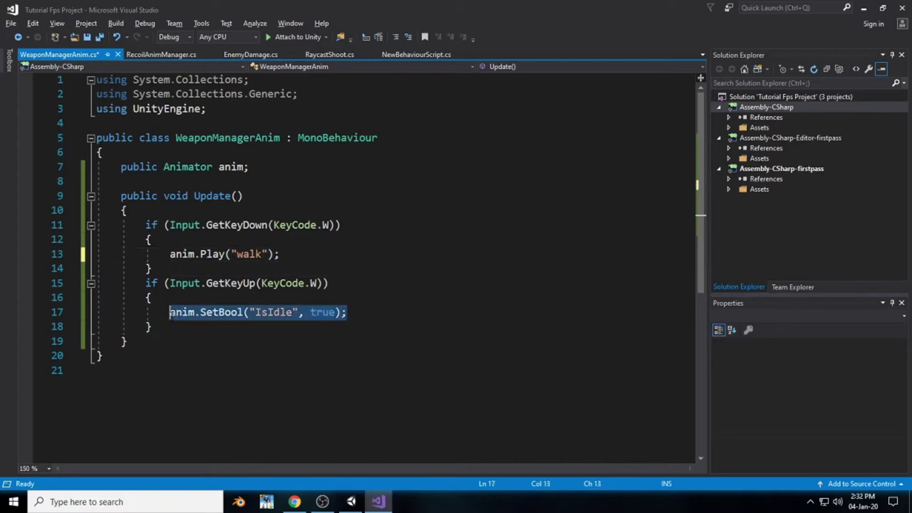
text(anim.)
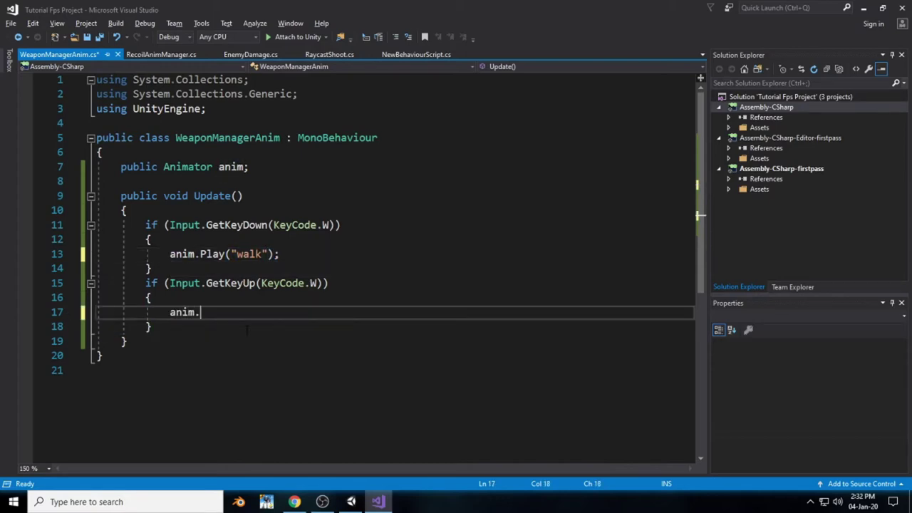
text(Pla)
key(Tab)
text(()
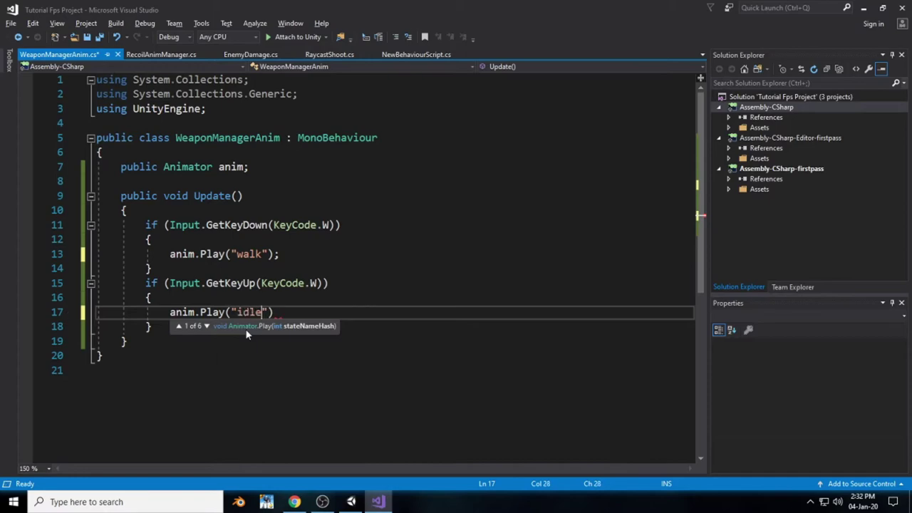
key(alt+Tab)
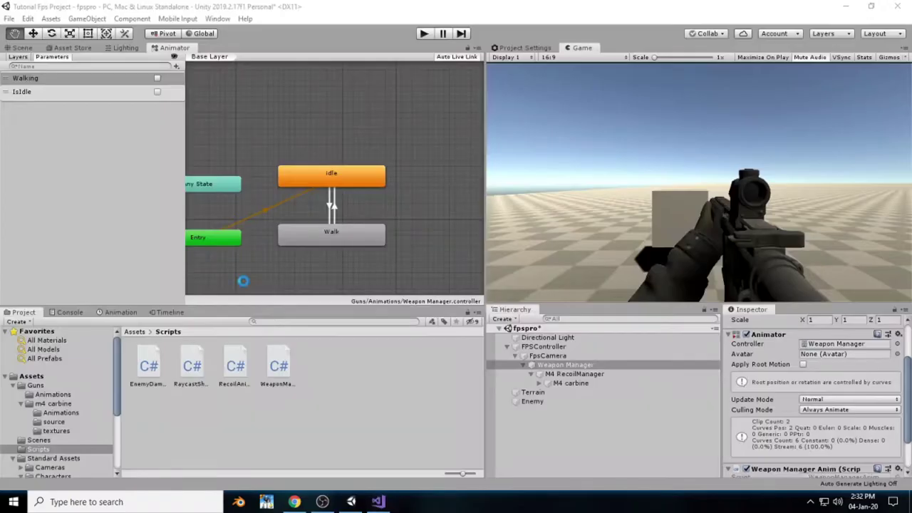
key(alt+Tab)
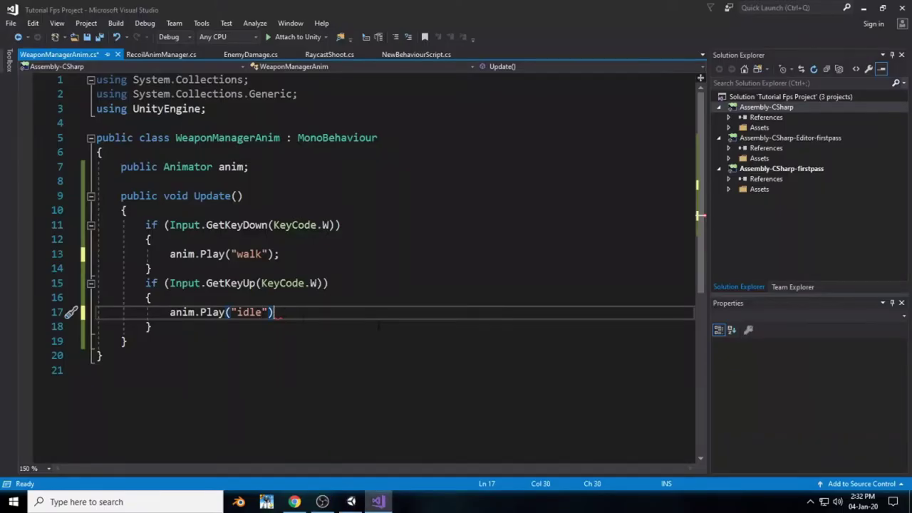
- Switch to Unity, test the idle and walk animations in Play mode, and stop the game
key(alt+Tab)
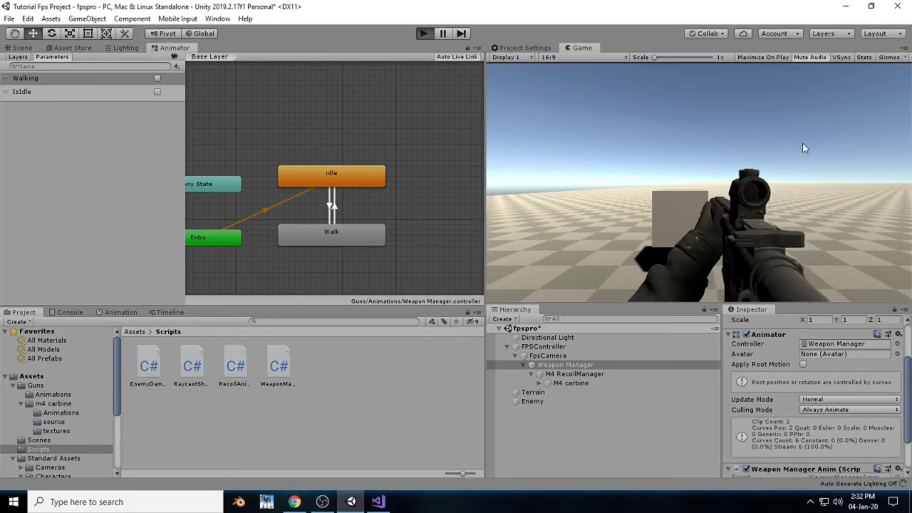
key(ctrl+p)
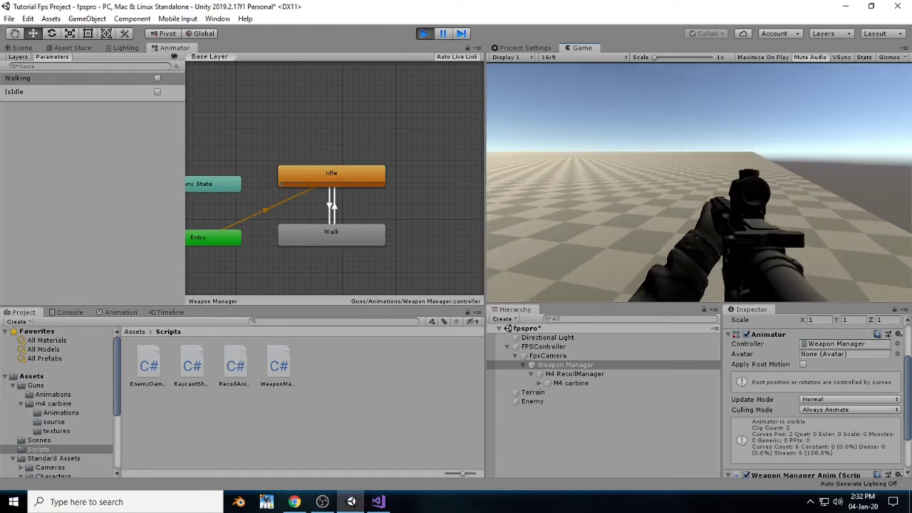
key(Escape)
click(424, 34)
- Delete the transitions between the Idle and Walk states in the Animator, and return to Visual Studio
click(333, 203)
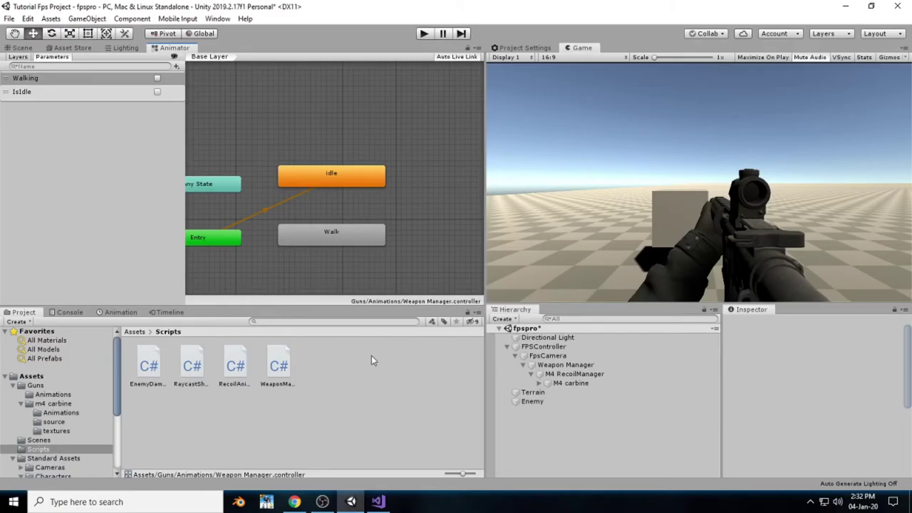
key(alt+Tab)
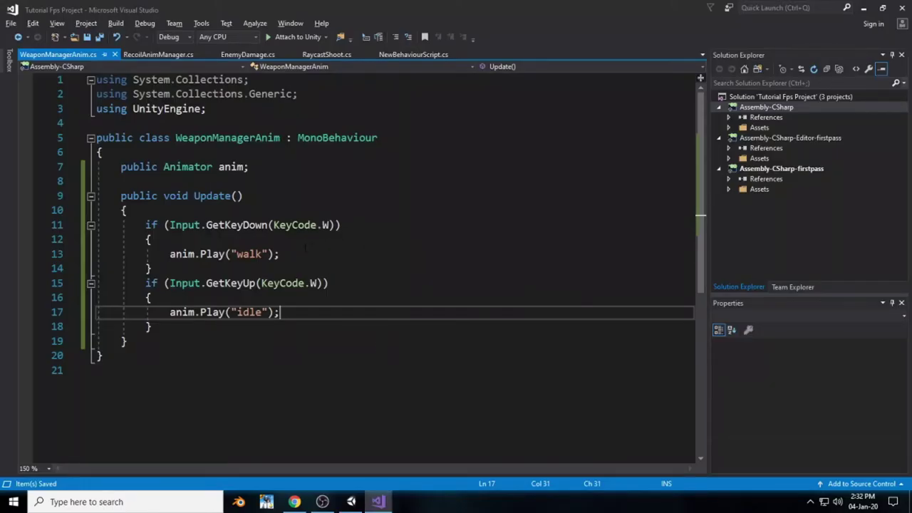
- Check the state names in Unity's Animator, change the GetKeyDown branch's state name to "Walk" in Visual Studio, and save the script
key(alt+Tab)
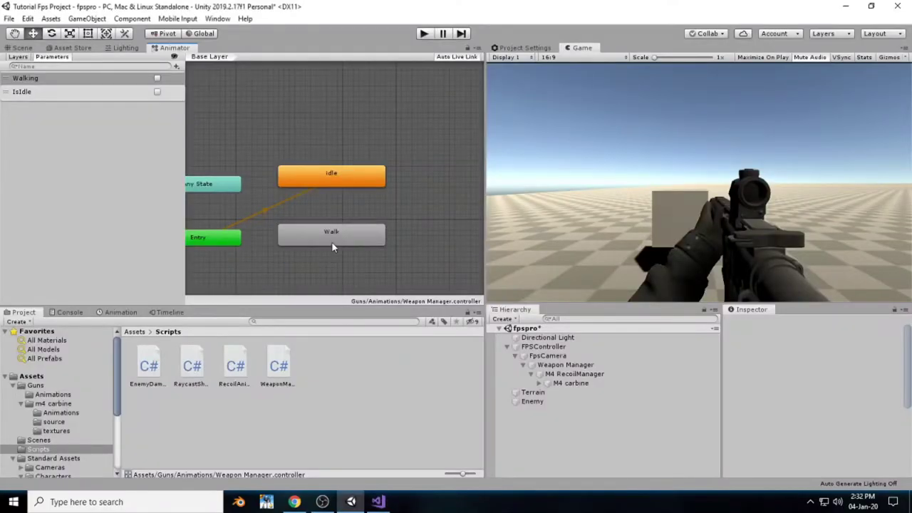
key(alt+Tab)
click(244, 253)
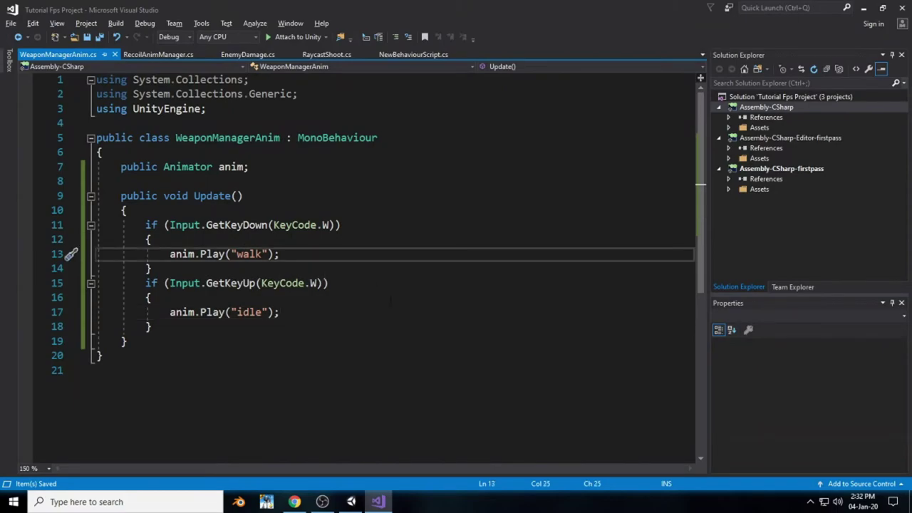
key(BackSpace)
text(W)
key(ctrl+s)
- Switch to Unity, test walking, idling and shooting at the enemy in Play mode, and stop the game
key(alt+Tab)
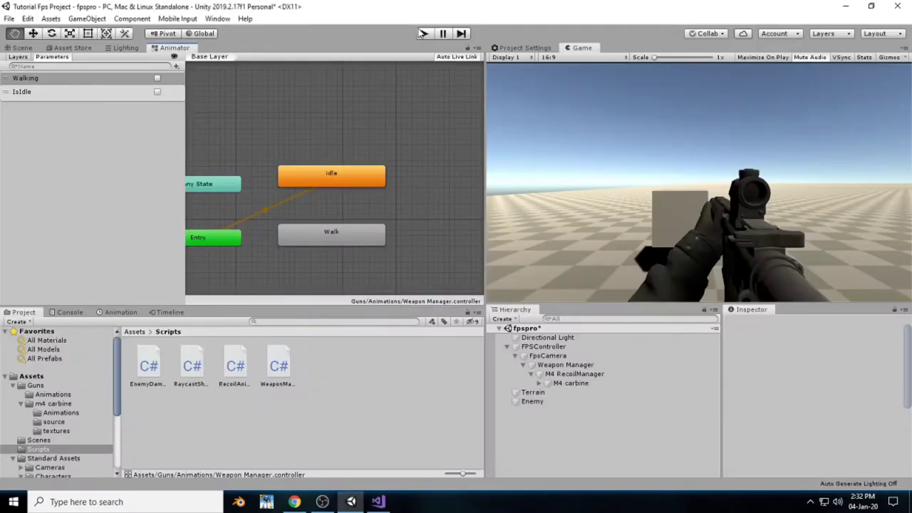
click(423, 34)
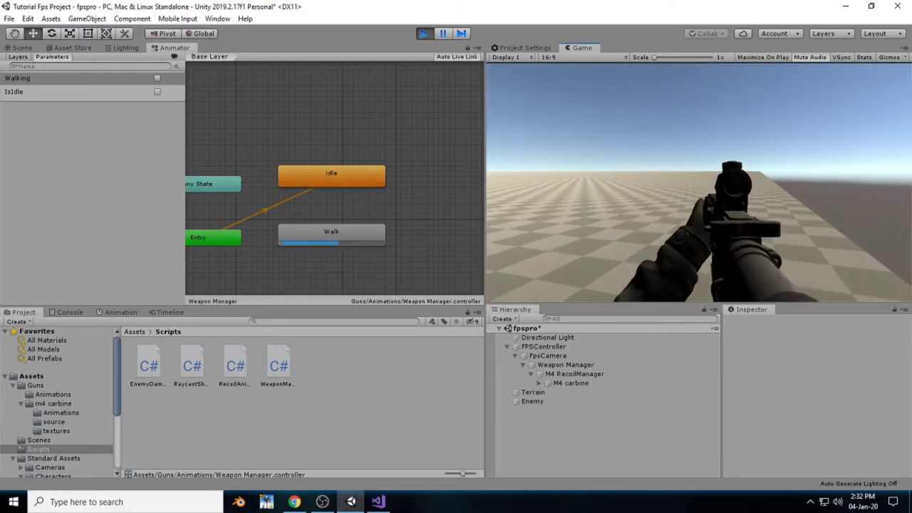
key(w)
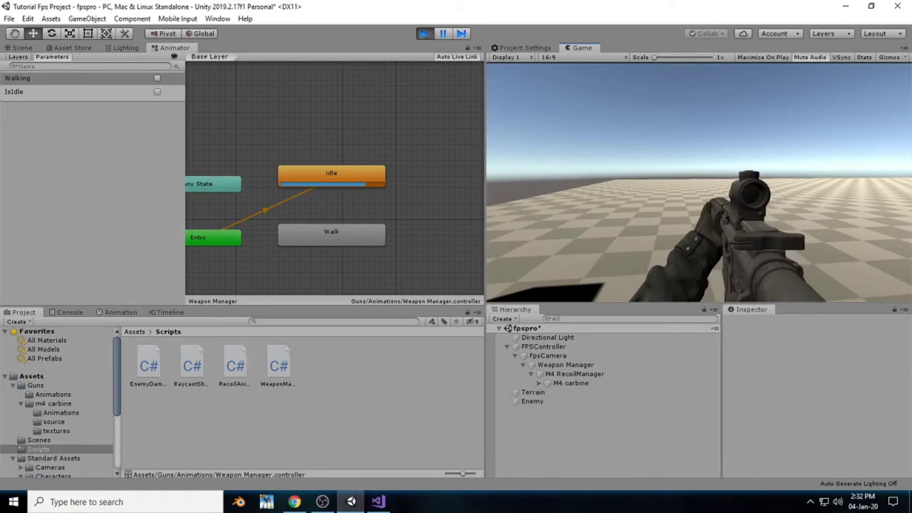
key(w)
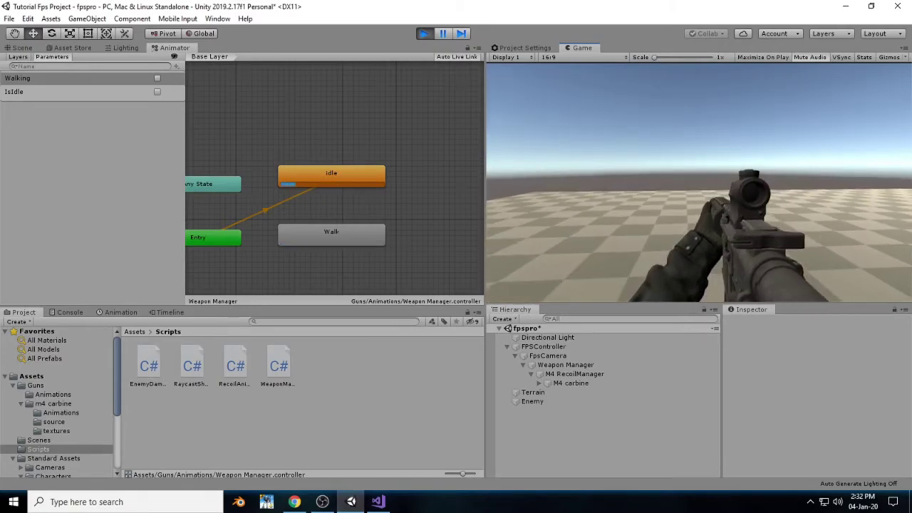
key(w)
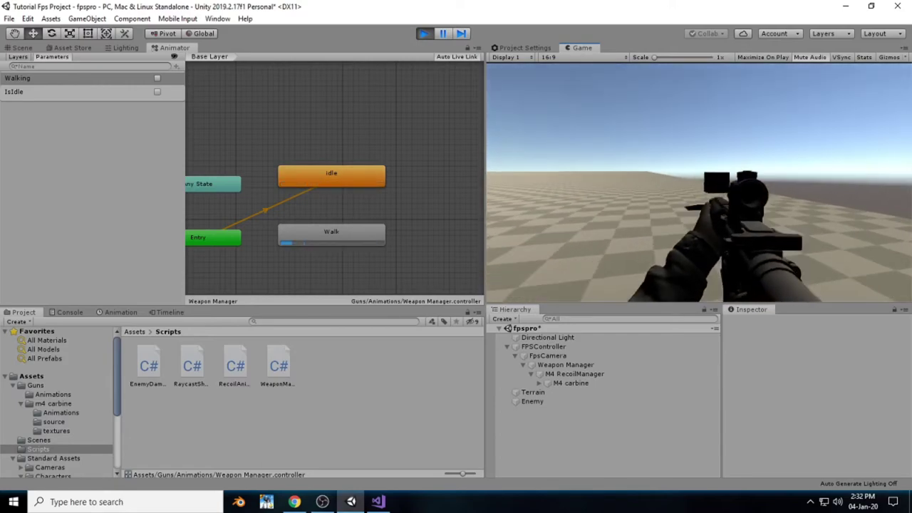
click(699, 182)
click(699, 183)
click(699, 182)
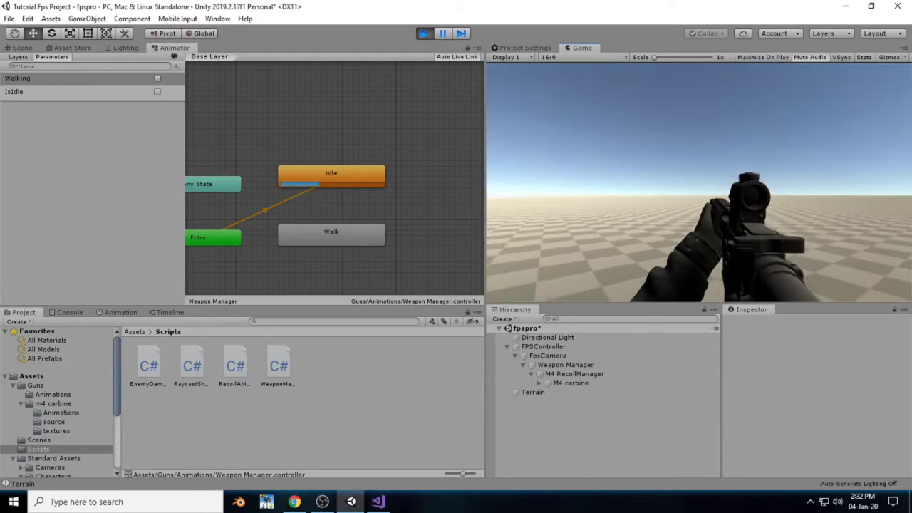
key(ctrl+p)
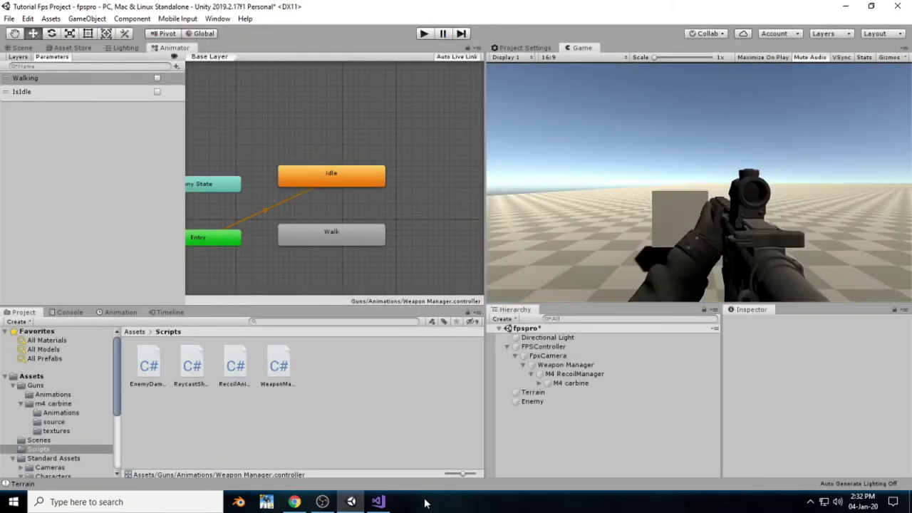
click(329, 504)
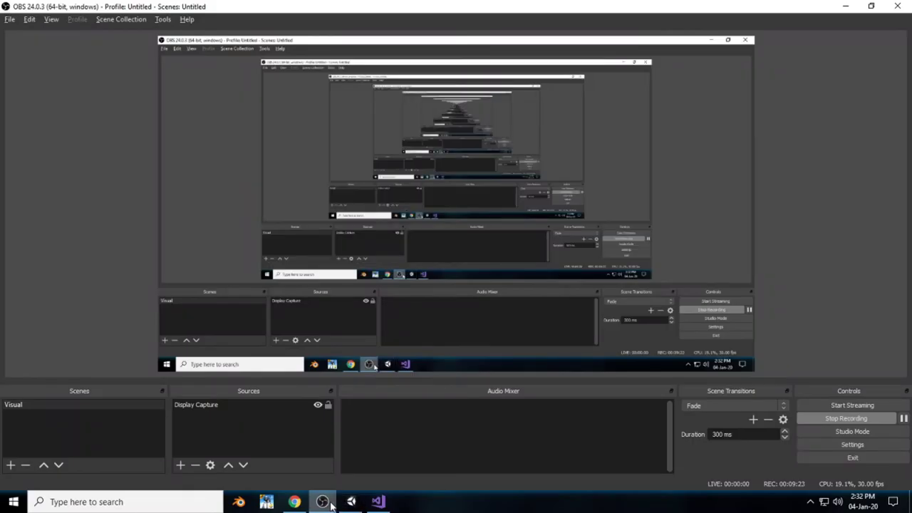
click(330, 504)
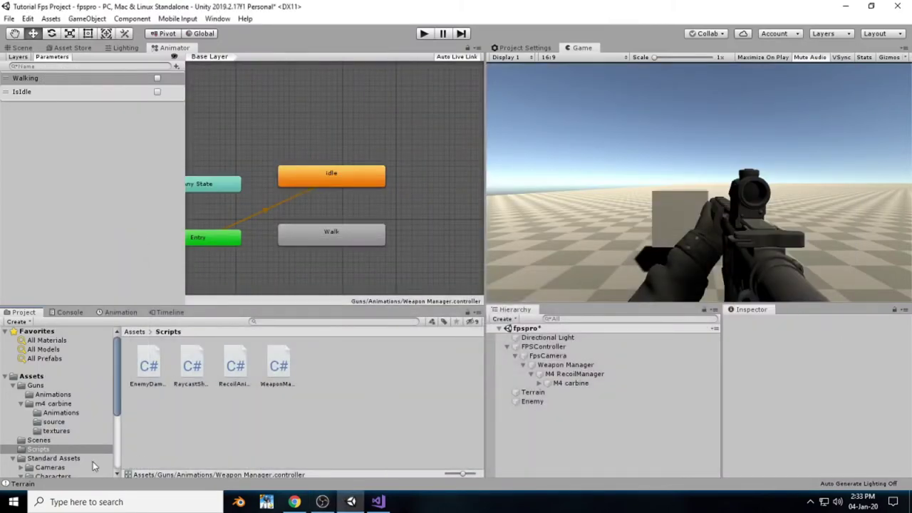
- Show the Scene view in place of the Animator, keeping the Scripts folder displayed in the Project window
click(76, 484)
click(21, 312)
click(21, 48)
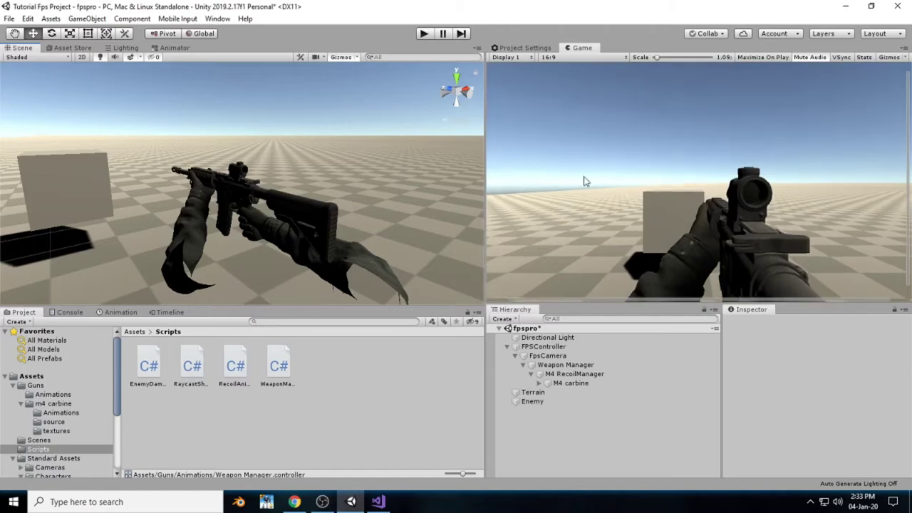
scroll(225, 164, down, 3)
- Switch to Visual Studio, open RaycastShoot.cs, and insert a blank line above the currentAmmo <= 0 check in Update
click(378, 502)
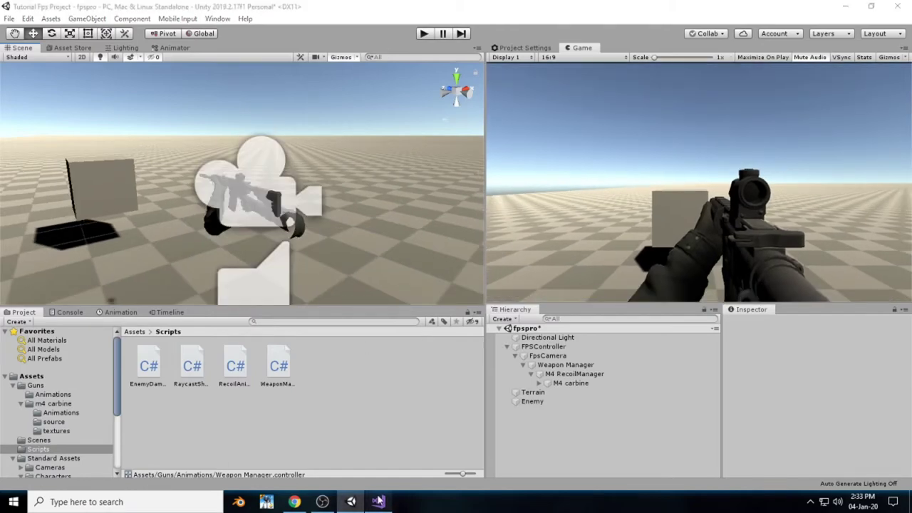
click(328, 56)
scroll(260, 278, up, 5)
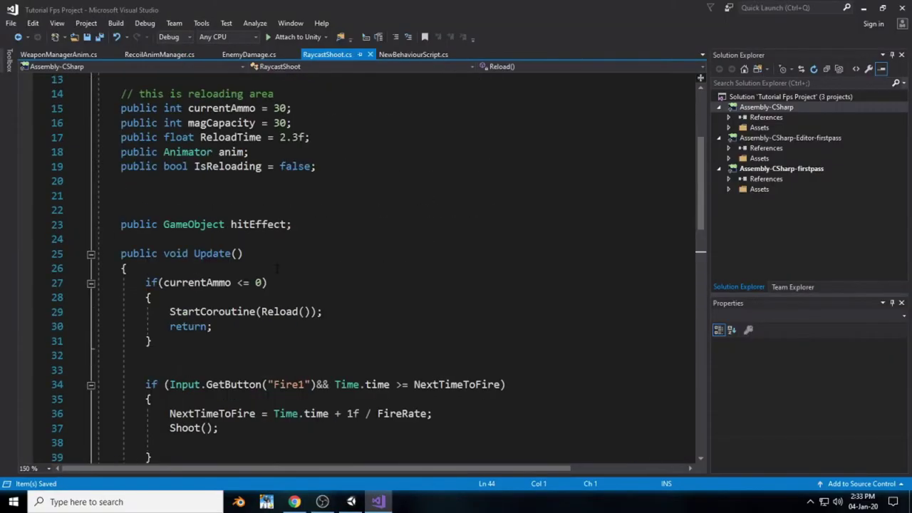
scroll(369, 223, down, 3)
click(328, 152)
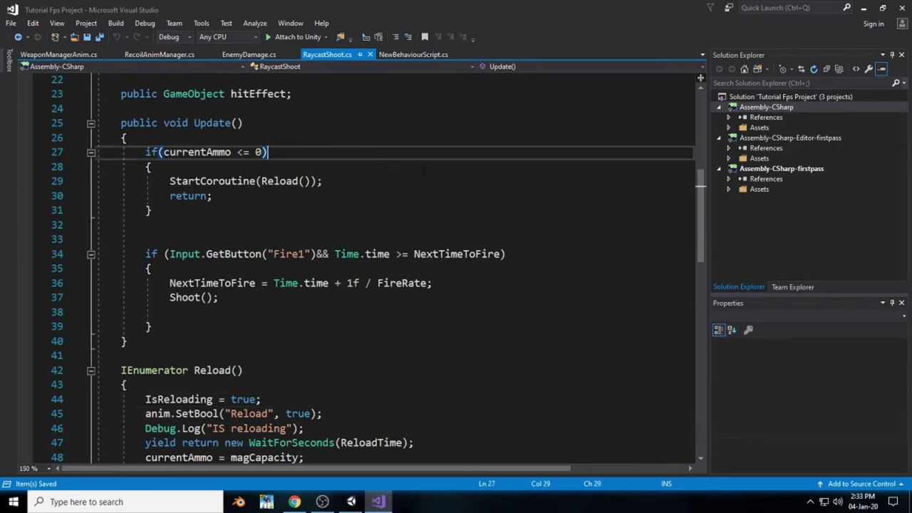
key(Home)
key(Return)
- Write an if statement in Update with the condition Input.GetKeyDown(KeyCode.R)
text(if)
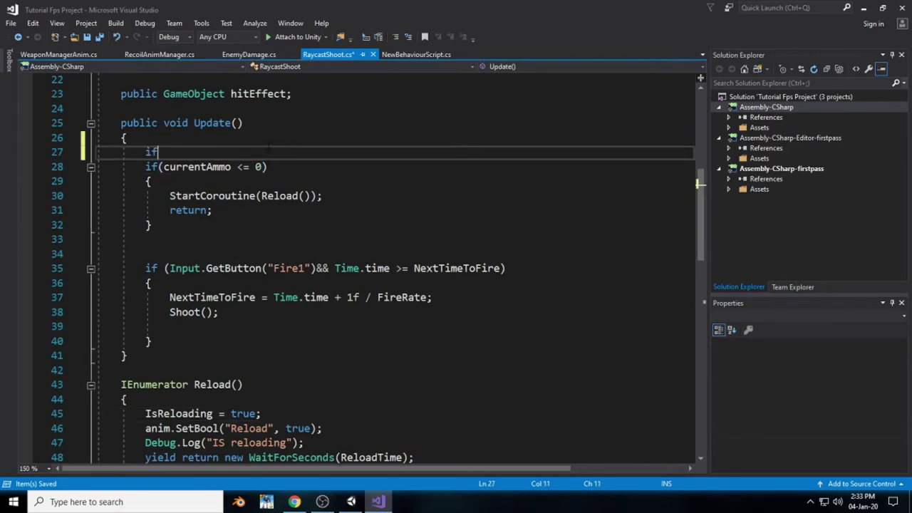
text((Input)
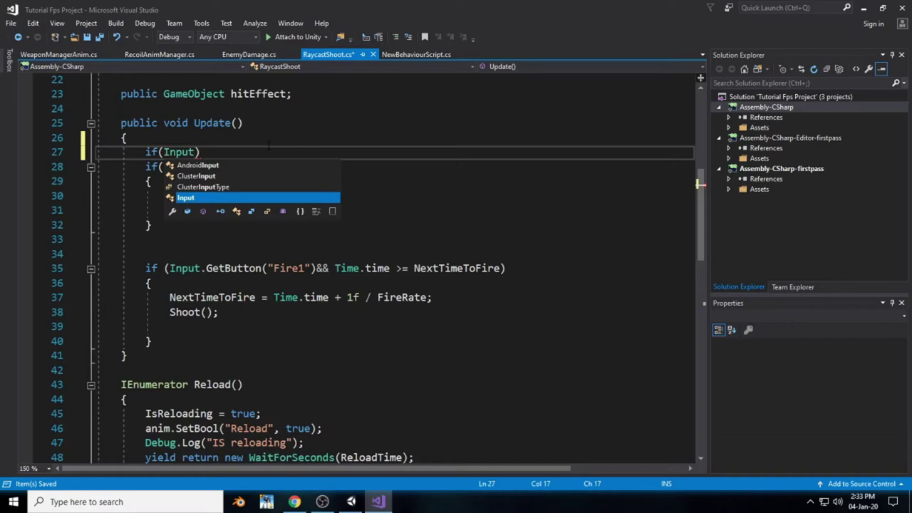
key(Escape)
text(.GEt)
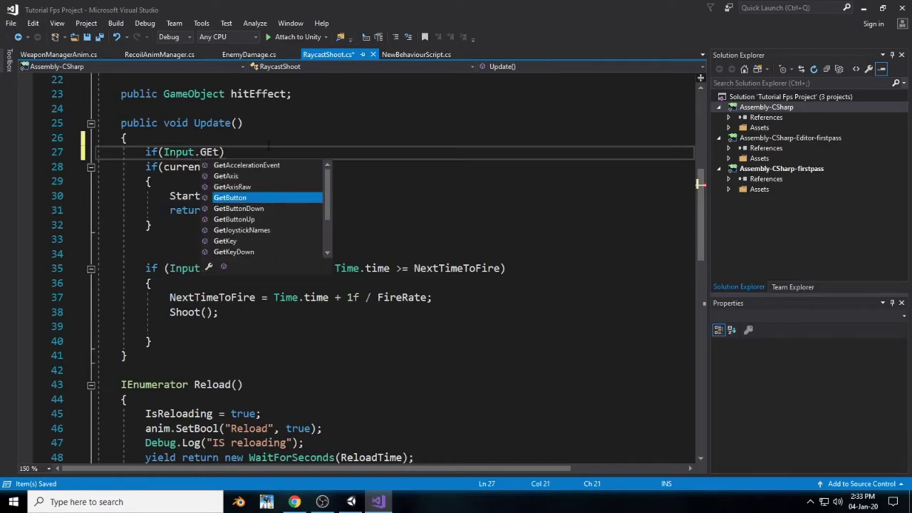
text(KeyDow)
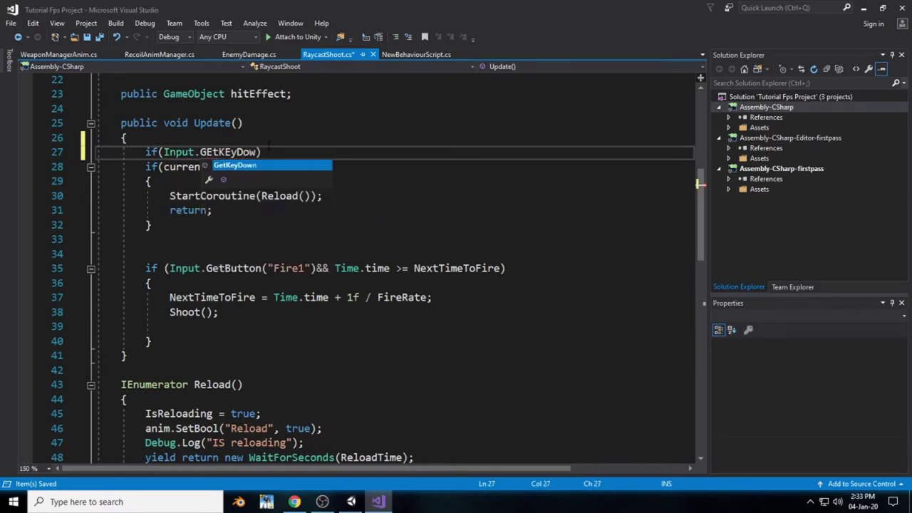
key(Tab)
text(()
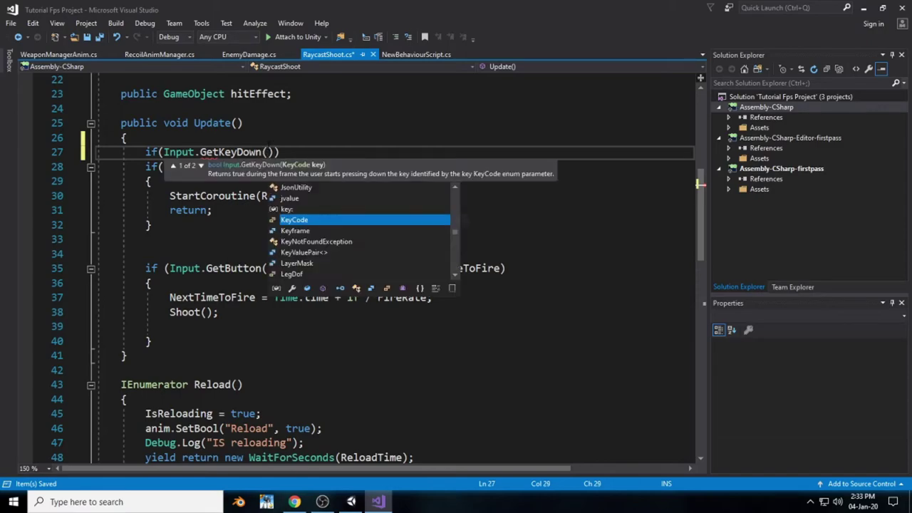
text(KEyci)
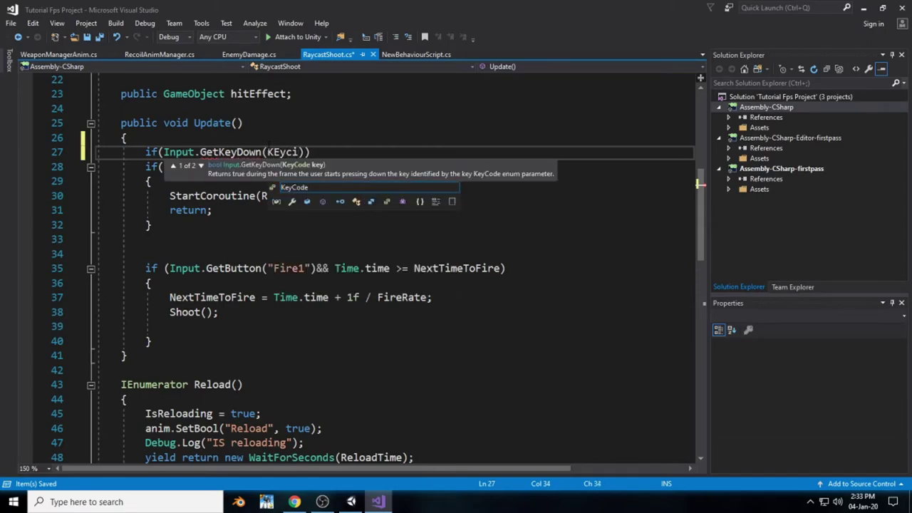
key(Tab)
text(.R)
key(Escape)
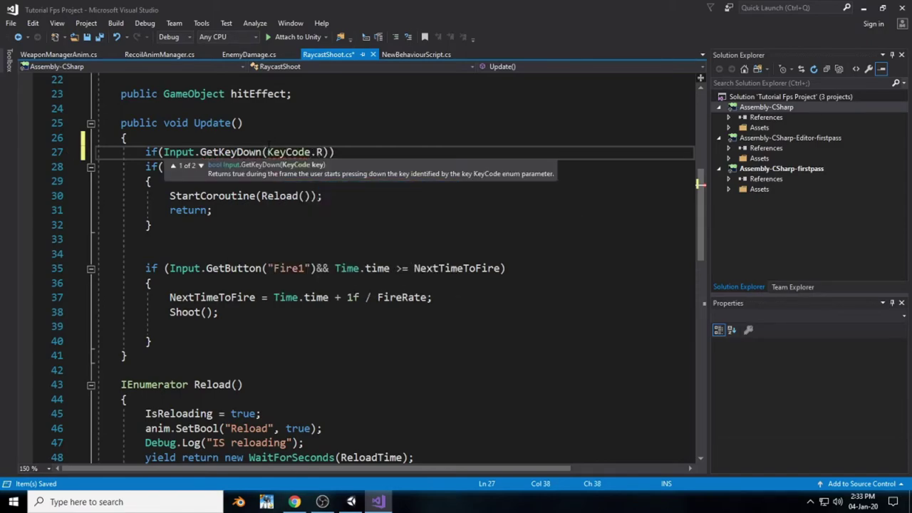
- Extend the R-key condition with && currentAmmo < magCapacity and give the if statement a braced body
text()&&)
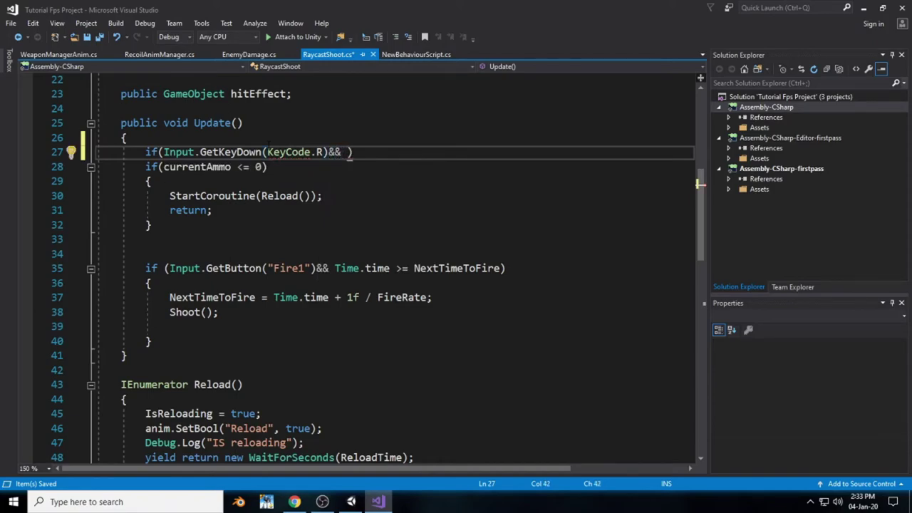
text( curren)
key(Tab)
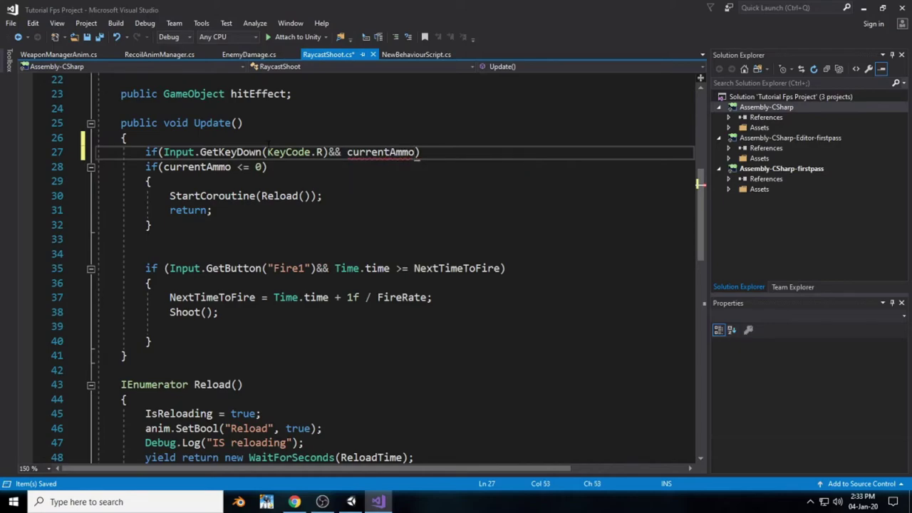
text(< mag)
key(Tab)
text(){)
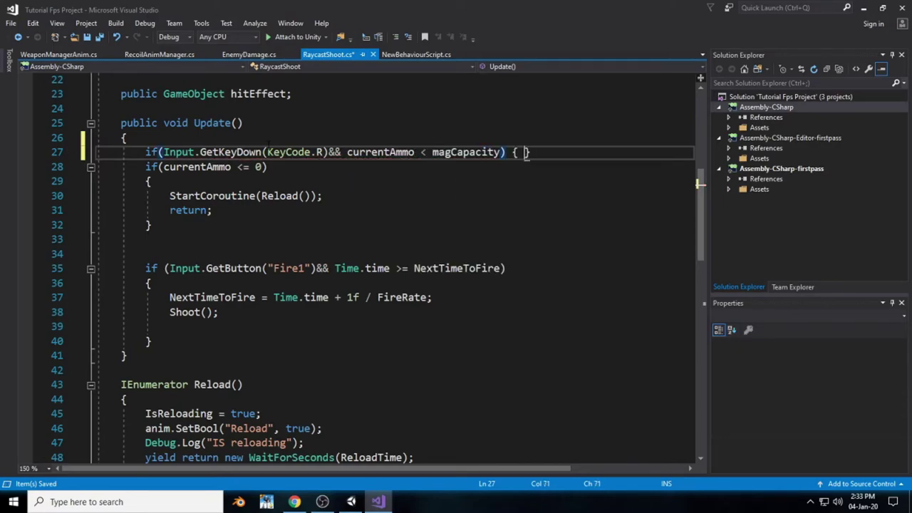
key(Return)
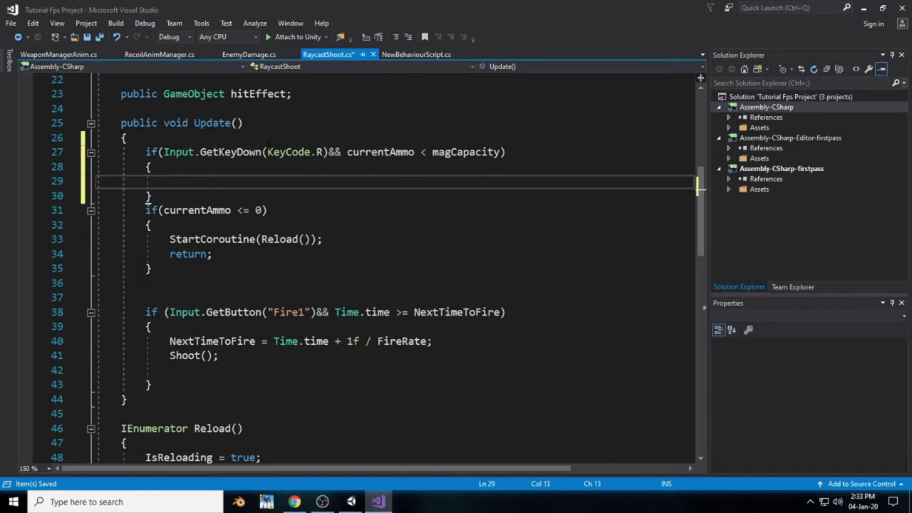
- Add StartCoroutine(Reload()); inside the R-key if block and save the script
text(StartCoroutine)
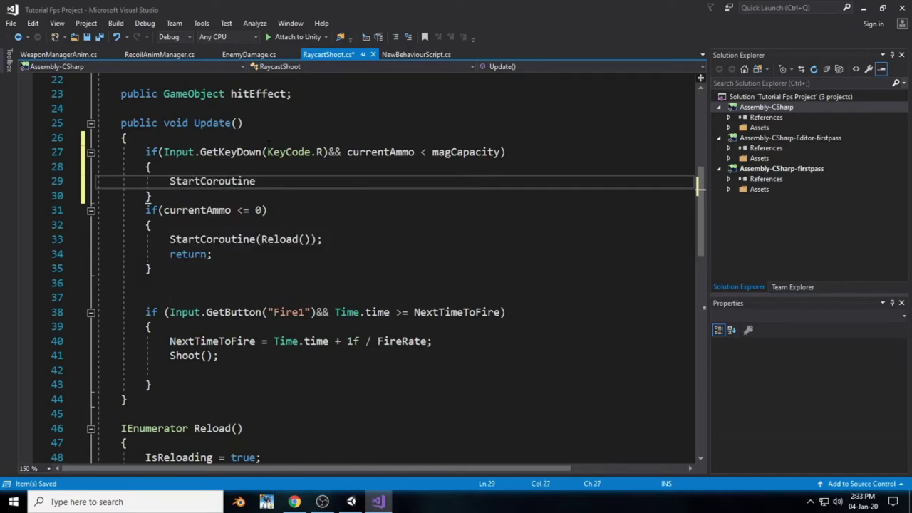
text((Reload)
key(Escape)
key(Escape)
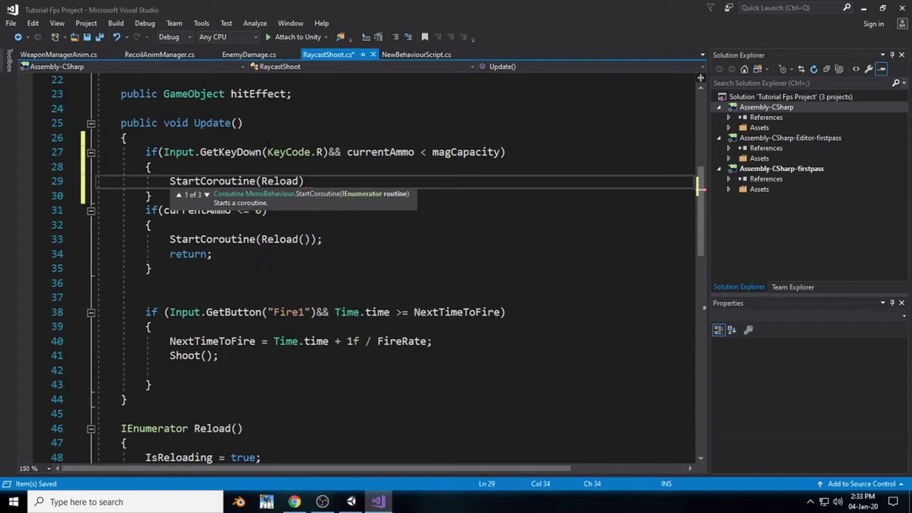
text(()
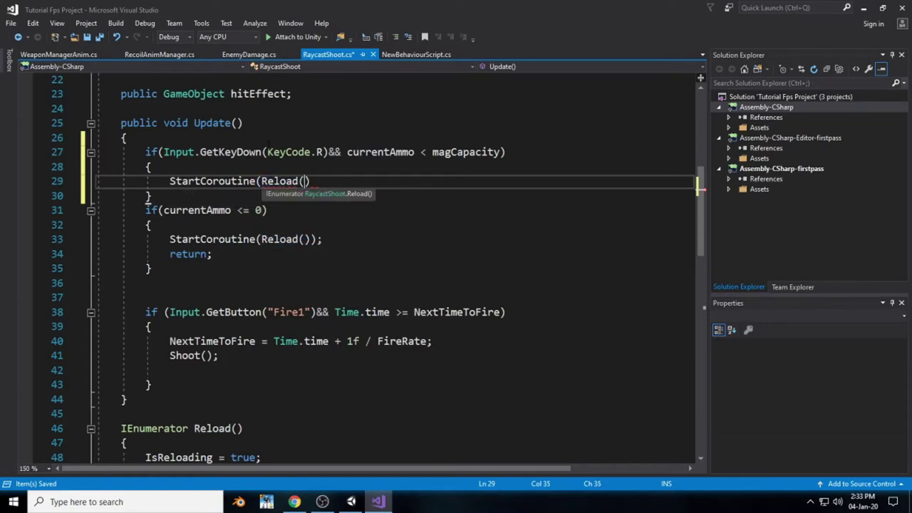
text());)
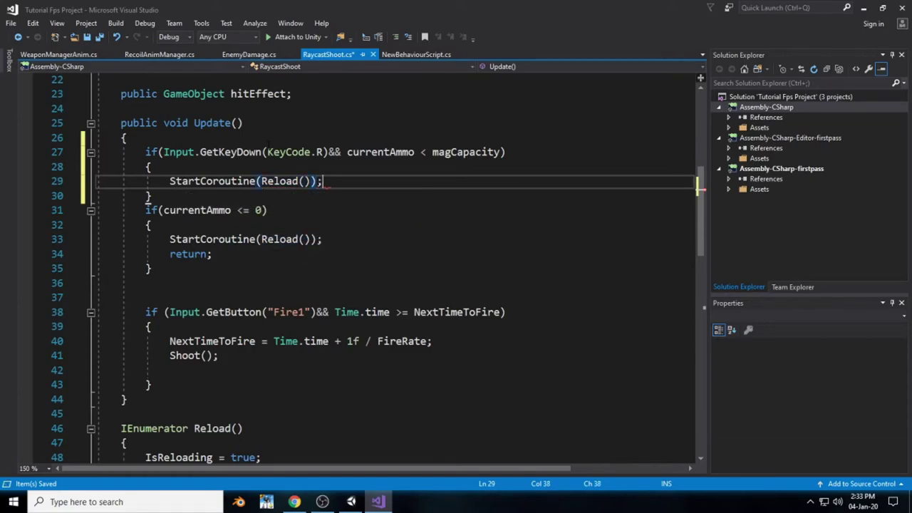
key(ctrl+s)
- Switch to Unity, start Play mode, and fire the M4 at the enemy and terrain to test shooting and reloading
key(alt+Tab)
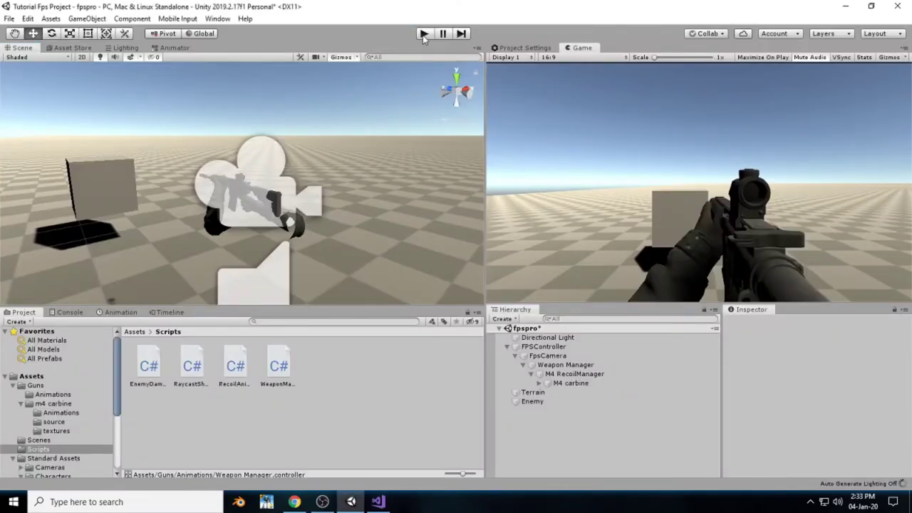
click(424, 34)
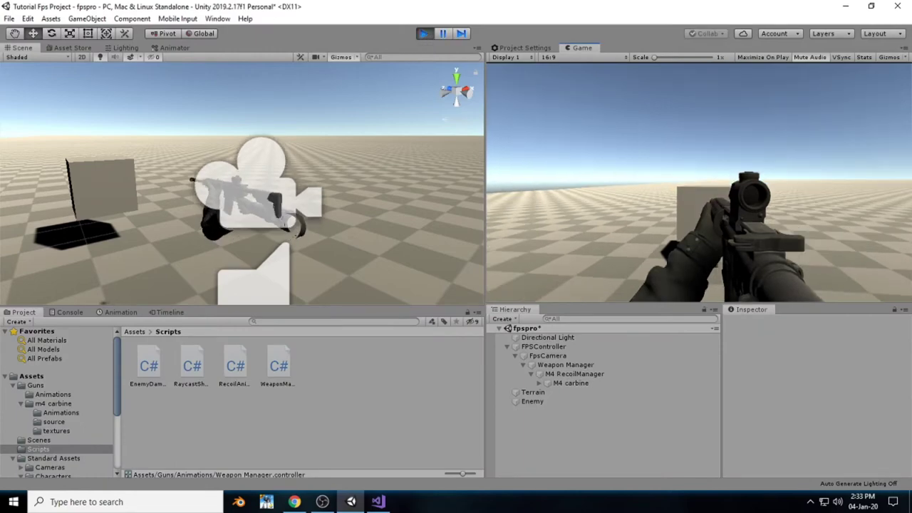
click(699, 183)
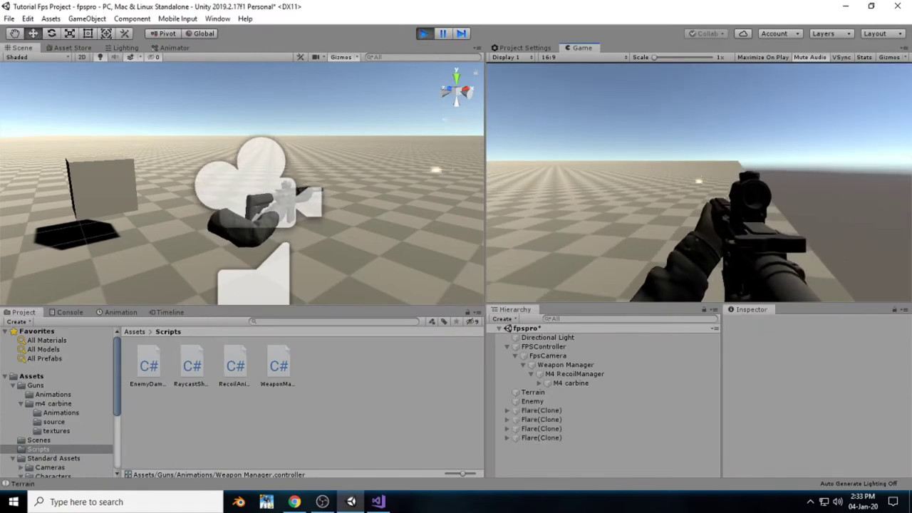
click(699, 182)
click(699, 183)
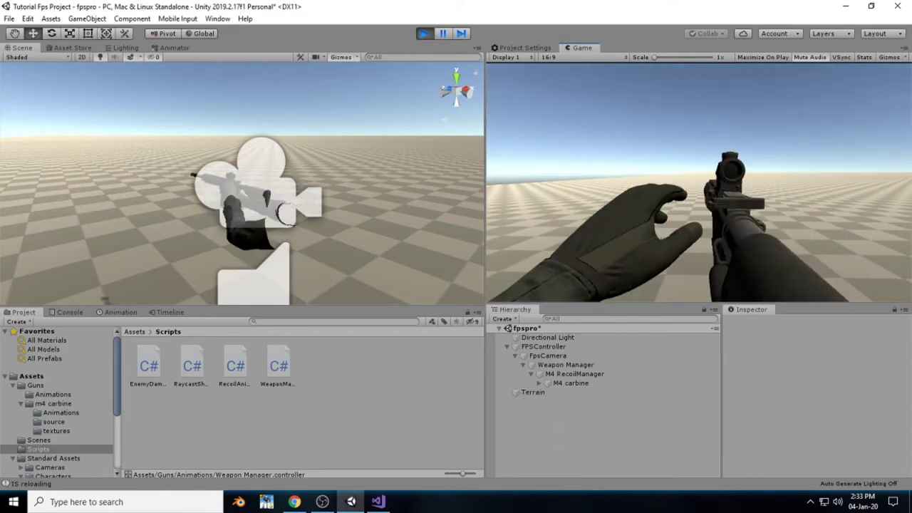
click(699, 182)
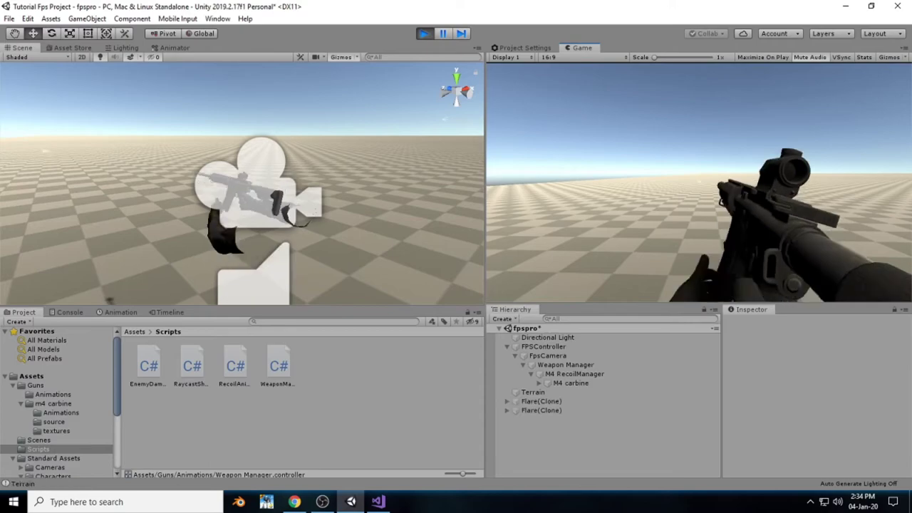
- Test walking forward, firing and manually reloading the M4 in the running game, and stop Play mode
key(w)
click(699, 182)
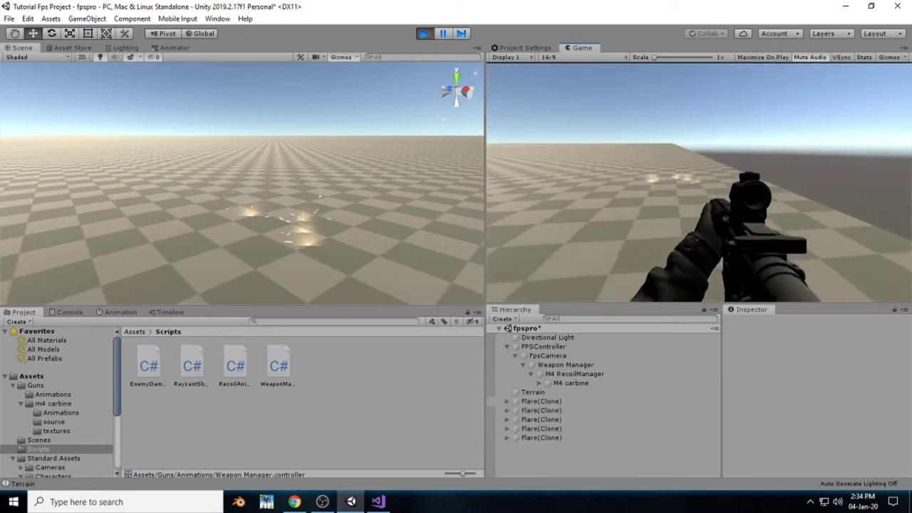
click(699, 183)
click(699, 182)
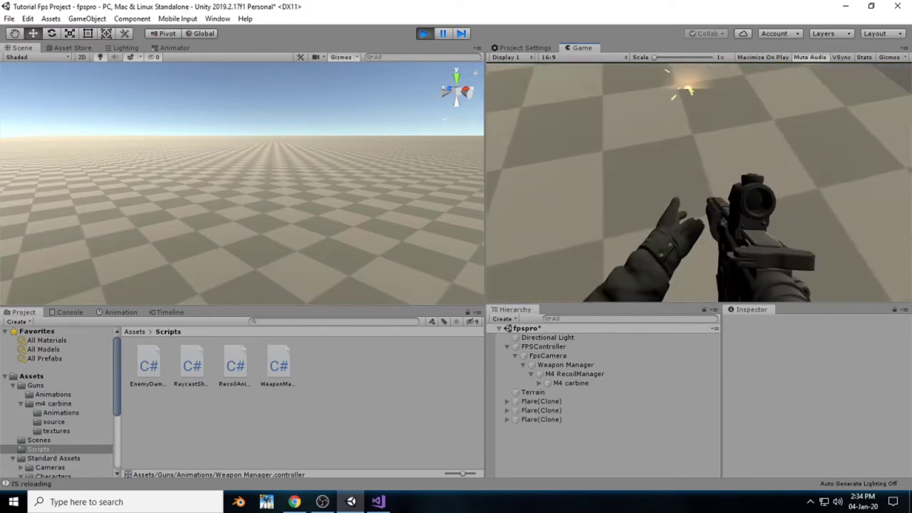
key(r)
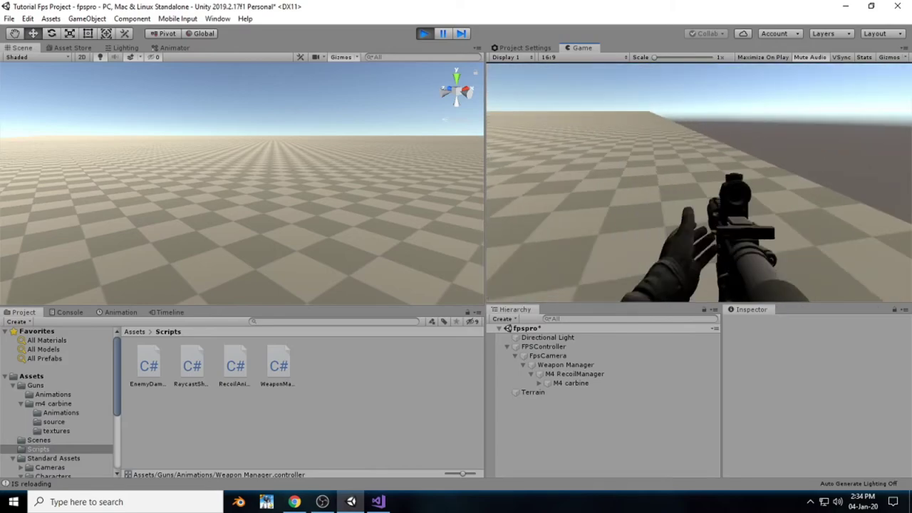
key(Escape)
click(426, 33)
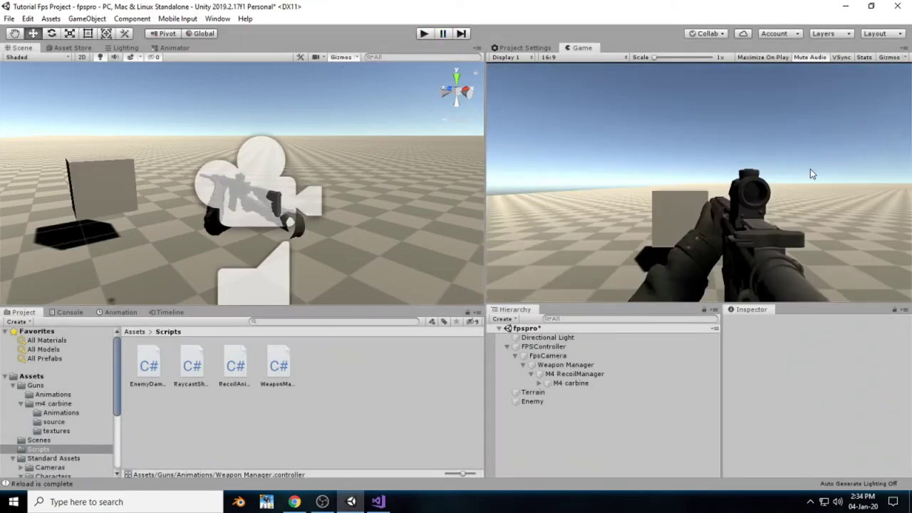
- Create an empty child object under Weapon Manager and name it M4AnimAssist
scroll(341, 196, up, 8)
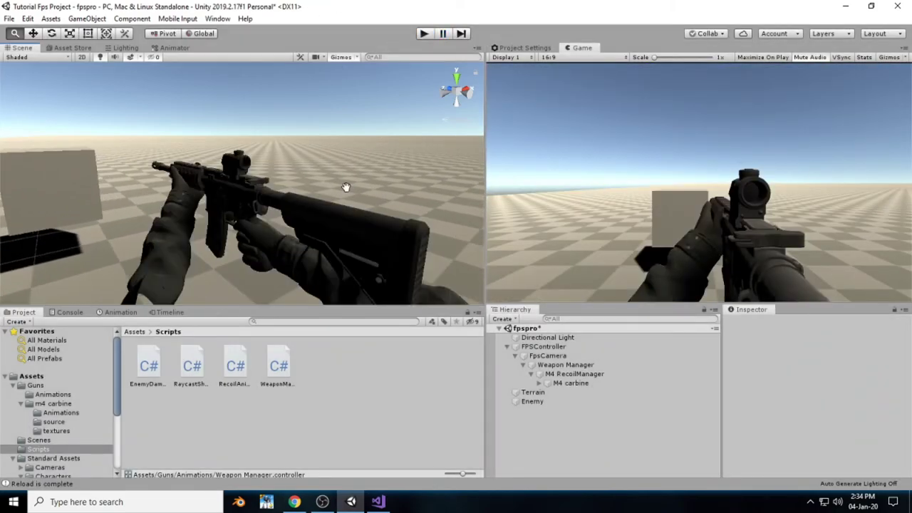
click(551, 365)
click(555, 357)
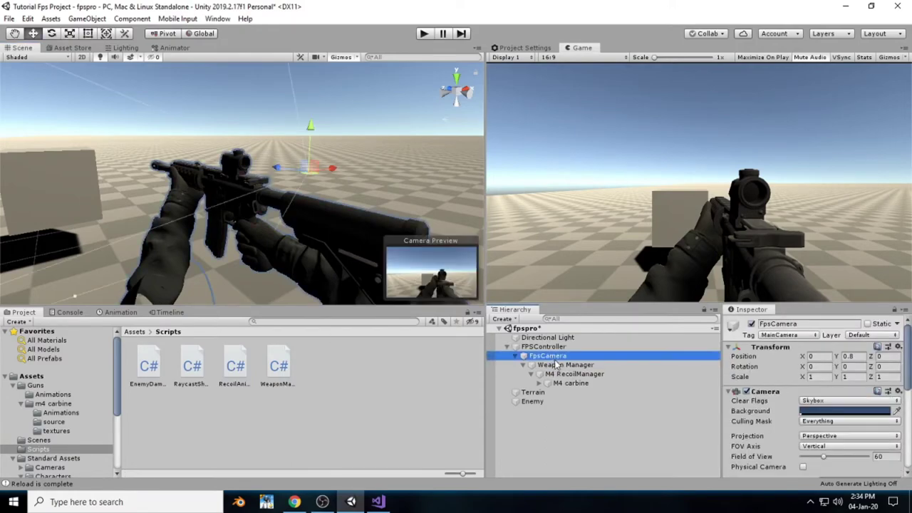
right_click(555, 358)
click(547, 365)
right_click(543, 374)
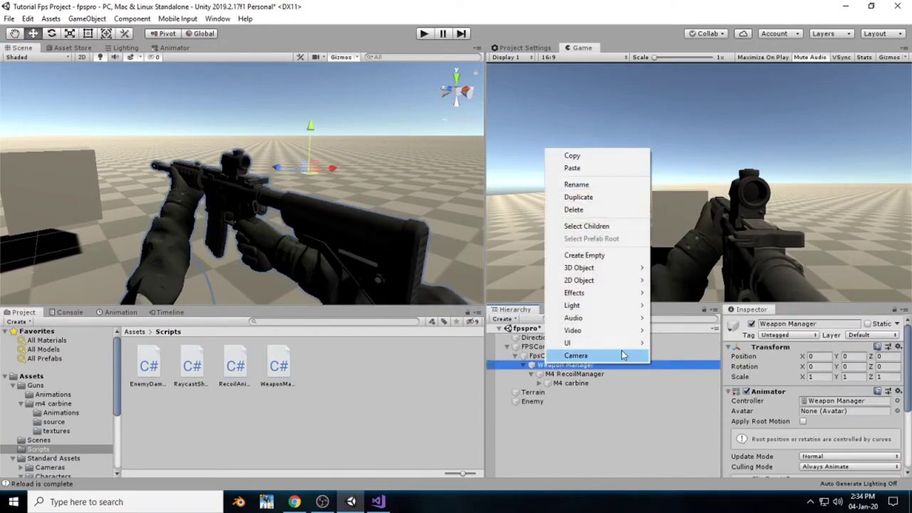
click(591, 254)
key(F2)
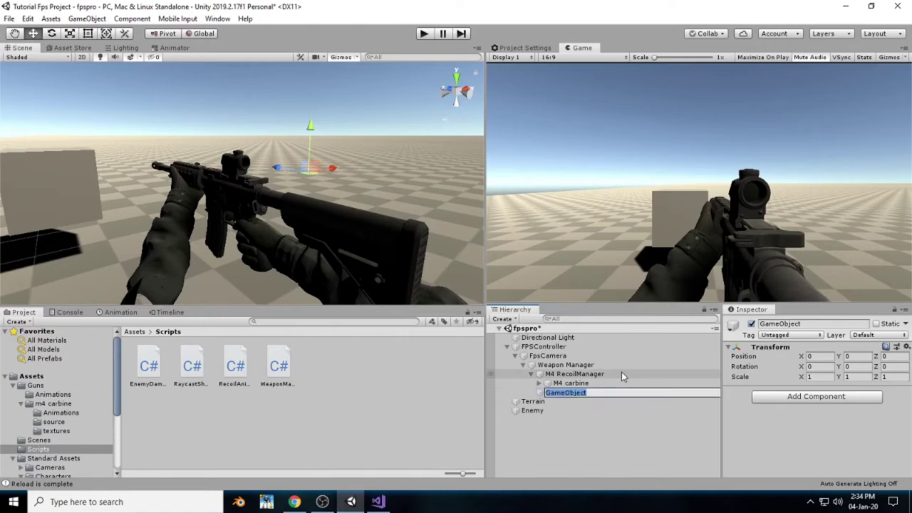
text(M4AnimAssist)
key(Return)
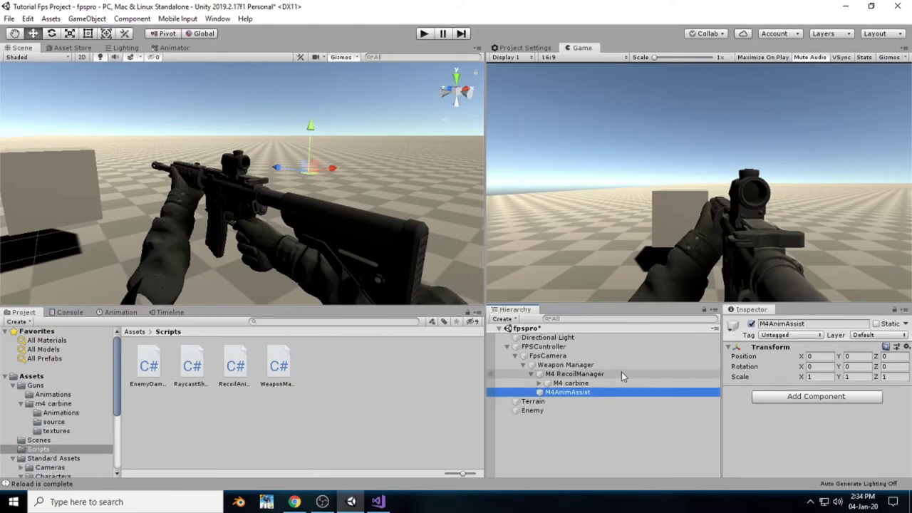
- Make M4 RecoilManager, including its M4 carbine child, a child of M4AnimAssist in the Hierarchy
click(613, 374)
ctrl+click(596, 383)
double_click(595, 377)
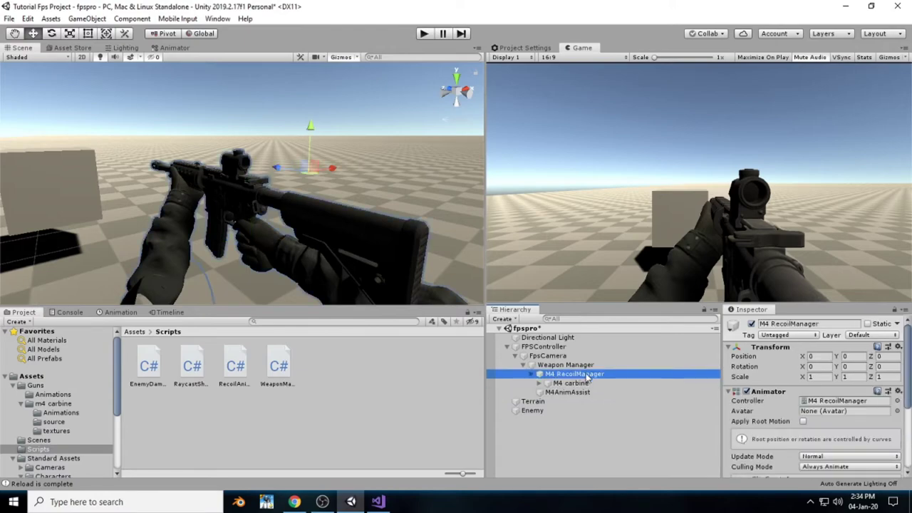
drag(582, 399, 581, 391)
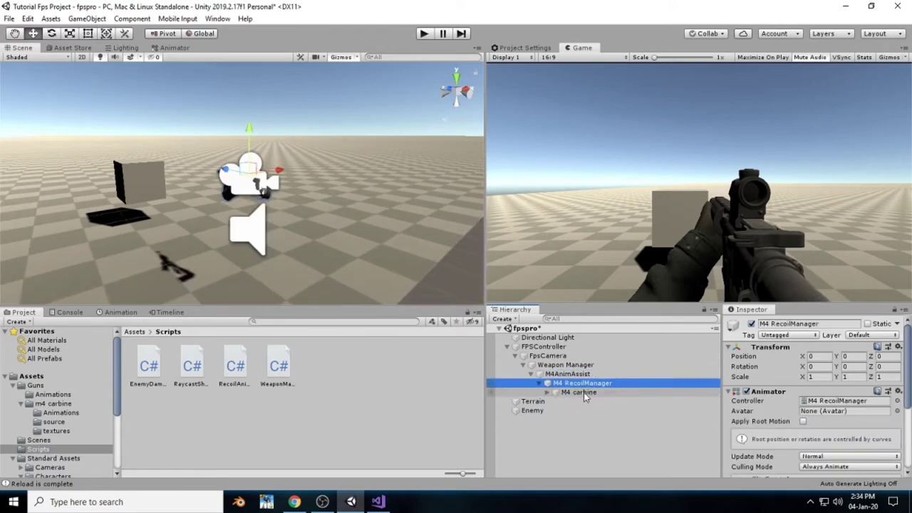
- Add an Animator component to M4AnimAssist with the Animation window open
click(573, 374)
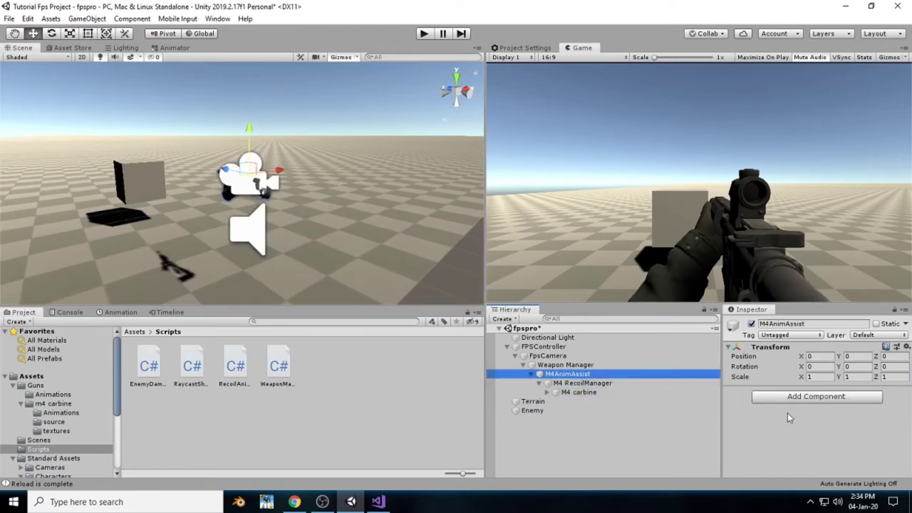
click(119, 313)
scroll(345, 214, up, 5)
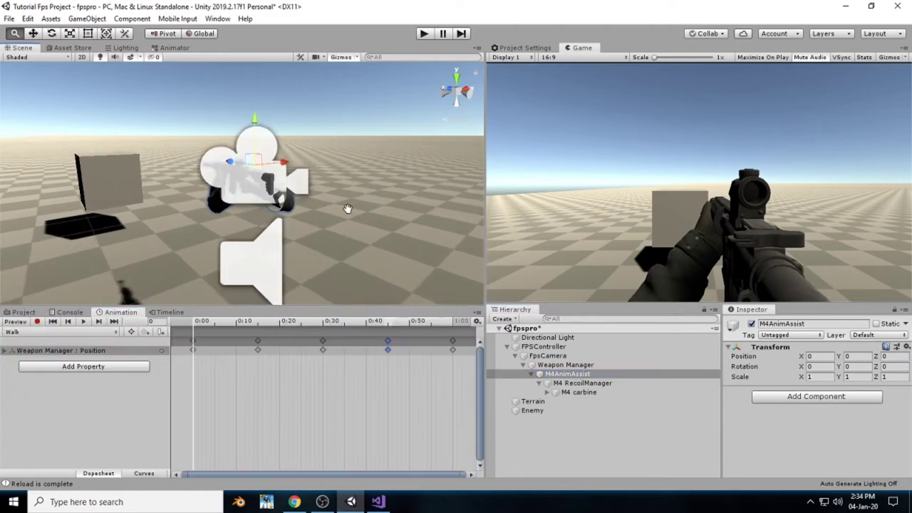
scroll(343, 217, down, 2)
click(604, 375)
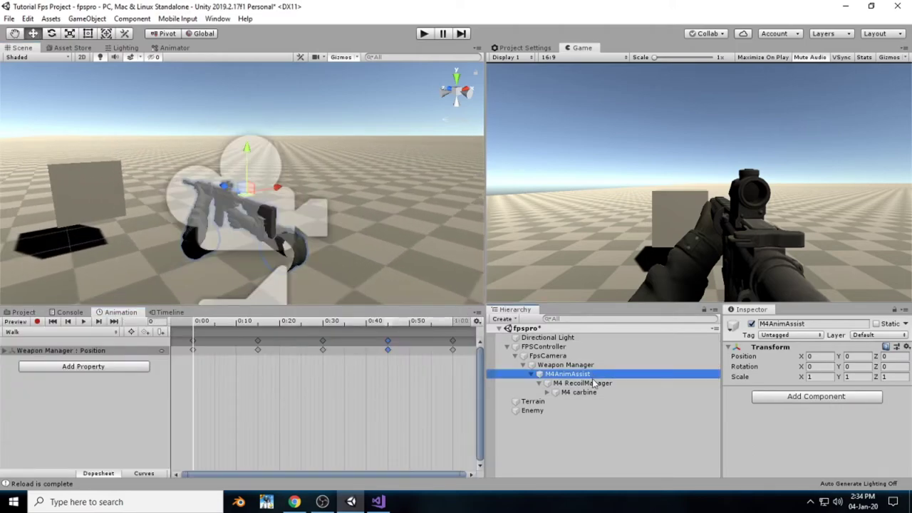
click(824, 398)
text(anim)
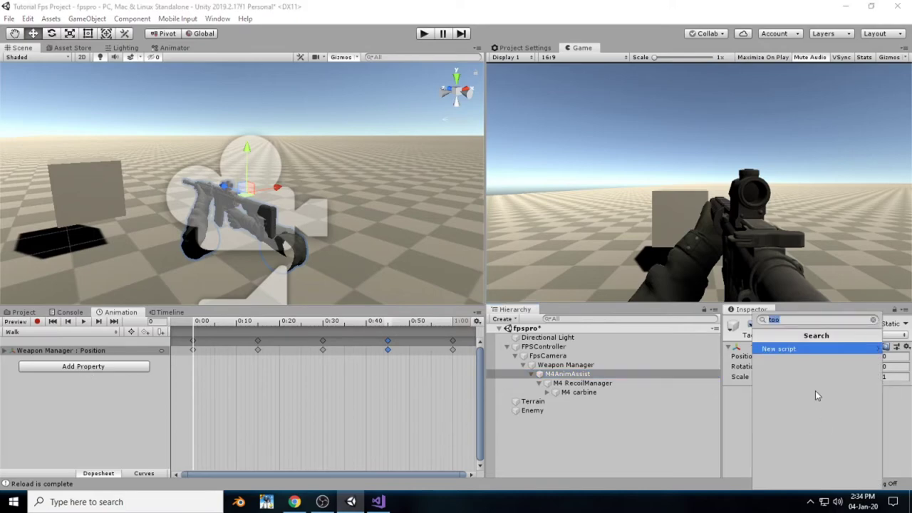
key(Down)
key(Return)
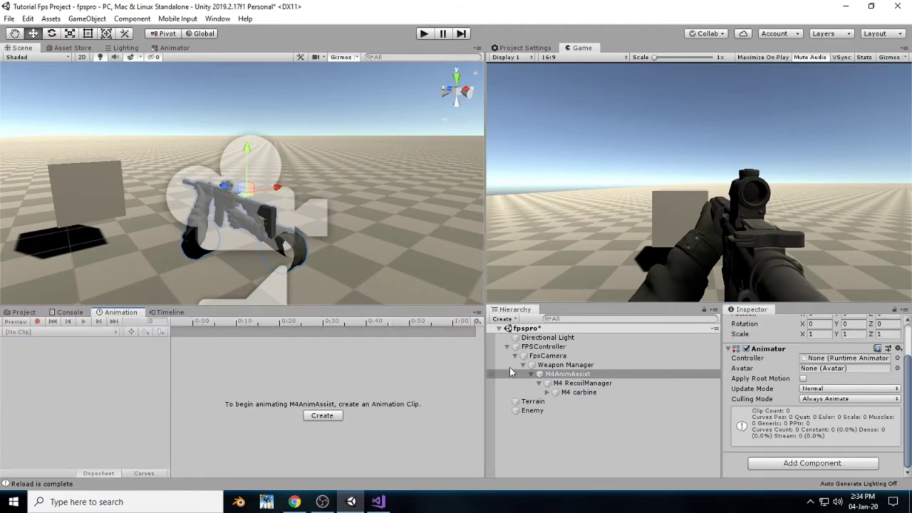
- Create an animation clip named Aim for M4AnimAssist in the Scripts folder
text(A)
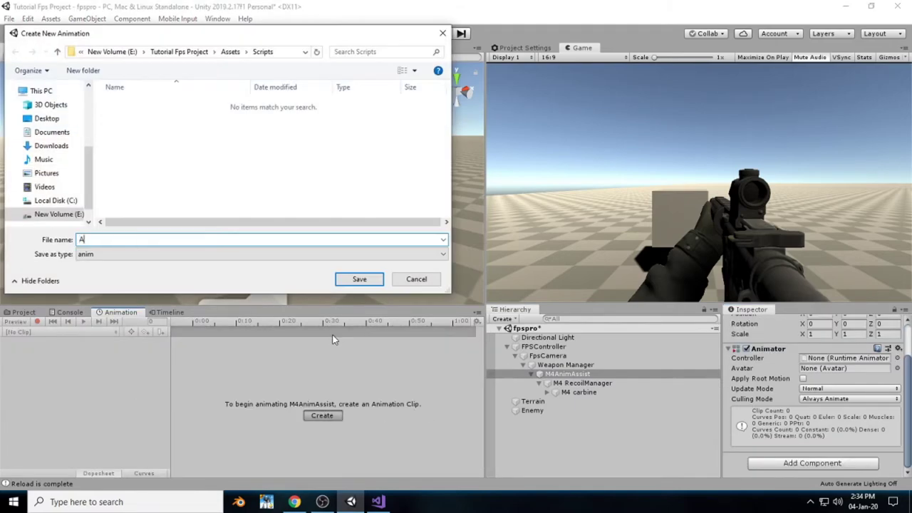
text(im)
key(Return)
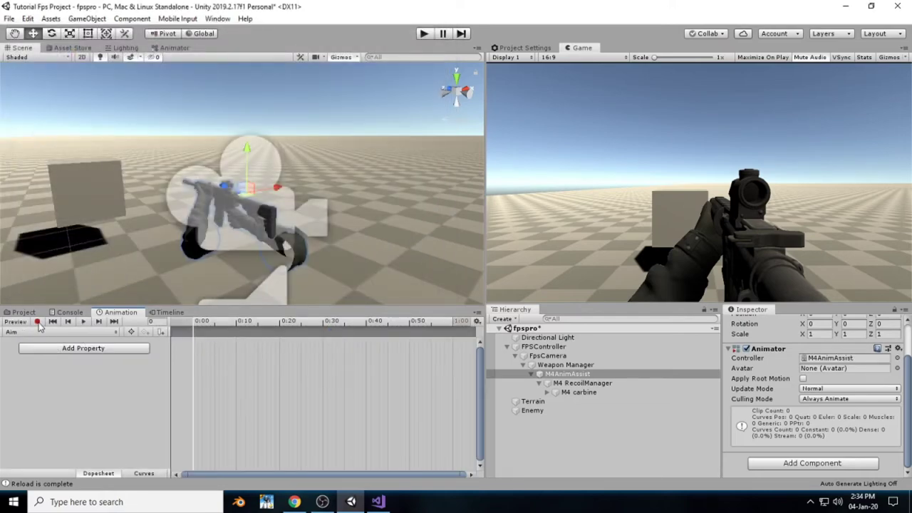
- Record a position keyframe at 0:00 of the Aim clip, moving M4AnimAssist so the scope is centred in the Game view
click(37, 322)
scroll(383, 232, up, 2)
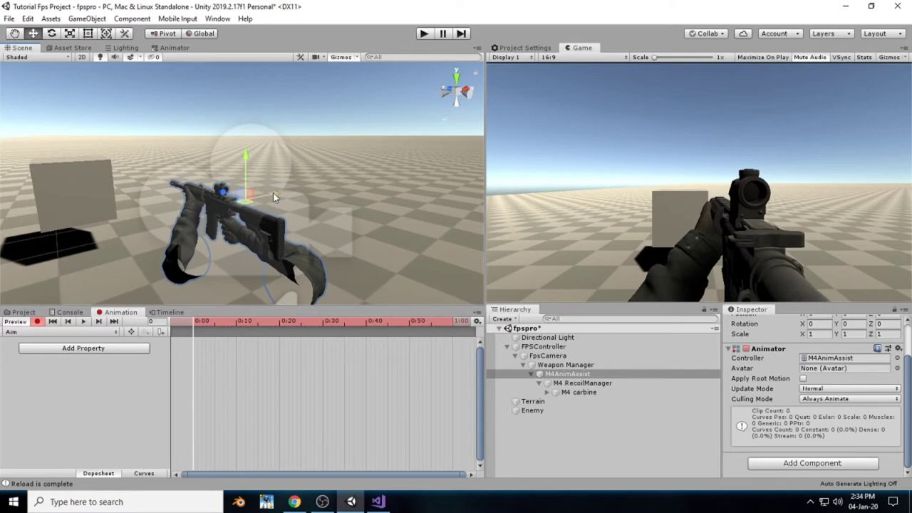
drag(273, 192, 266, 194)
drag(210, 194, 285, 208)
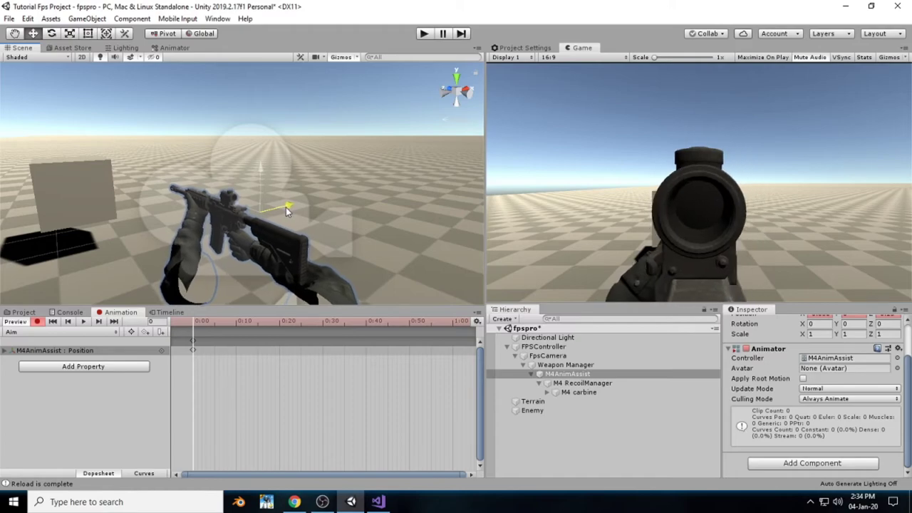
drag(262, 174, 259, 173)
- Create a material named redDot in the Guns > m4 carbine > textures folder
click(29, 312)
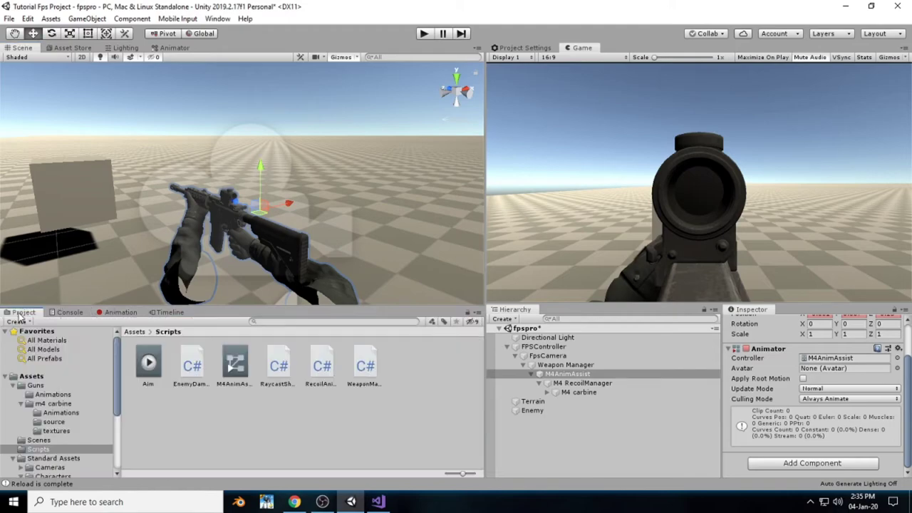
click(267, 415)
click(43, 404)
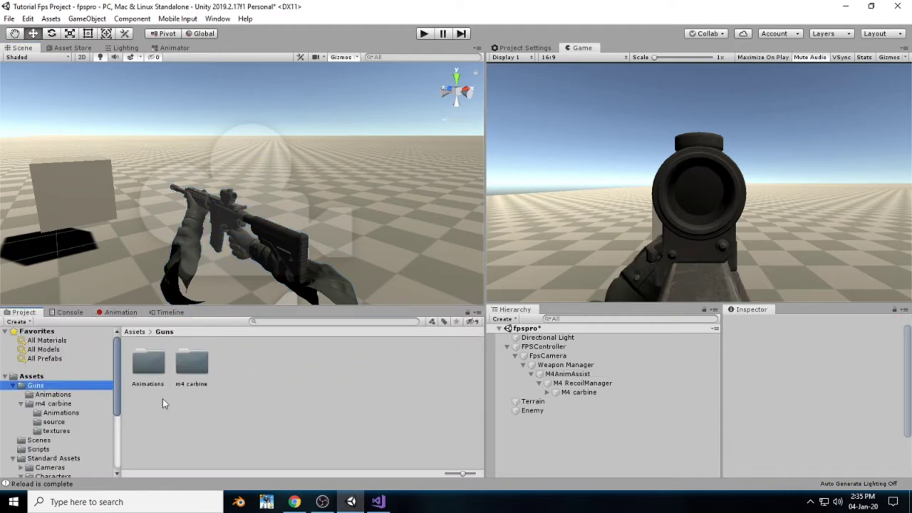
click(207, 368)
double_click(225, 374)
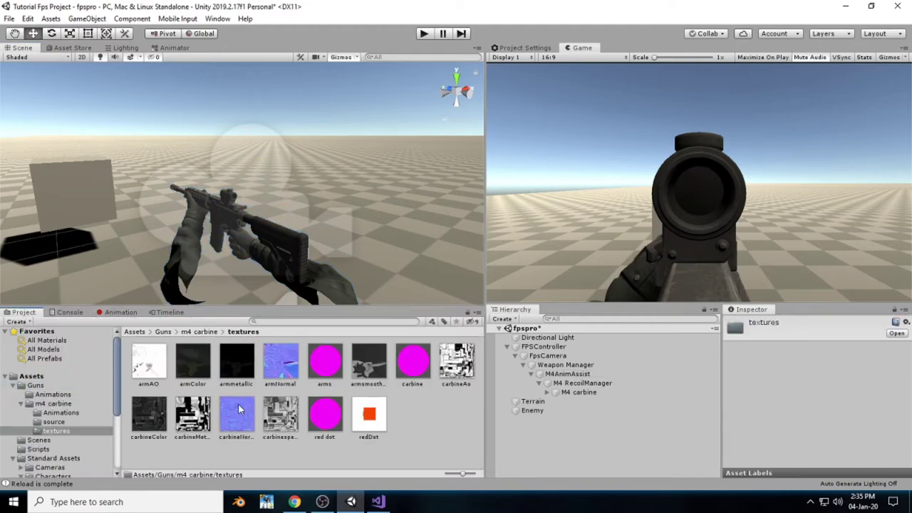
right_click(454, 423)
mouse_move(497, 151)
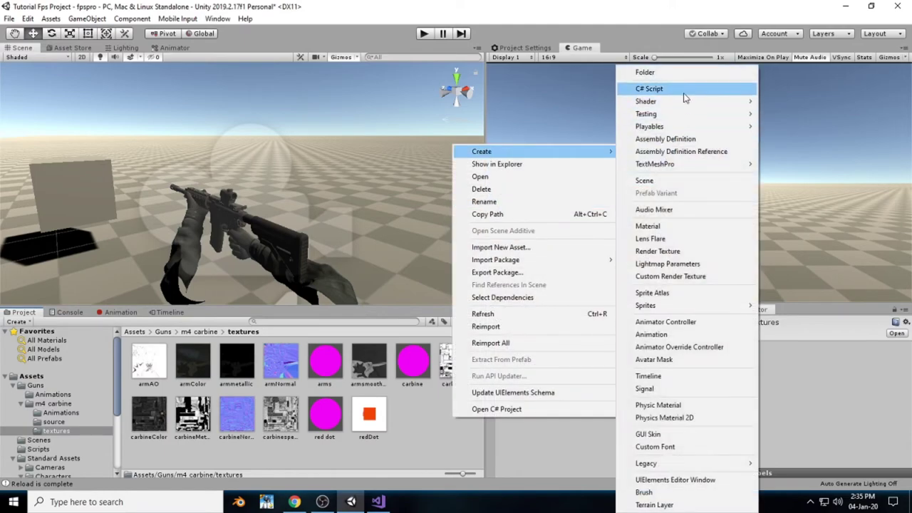
click(649, 226)
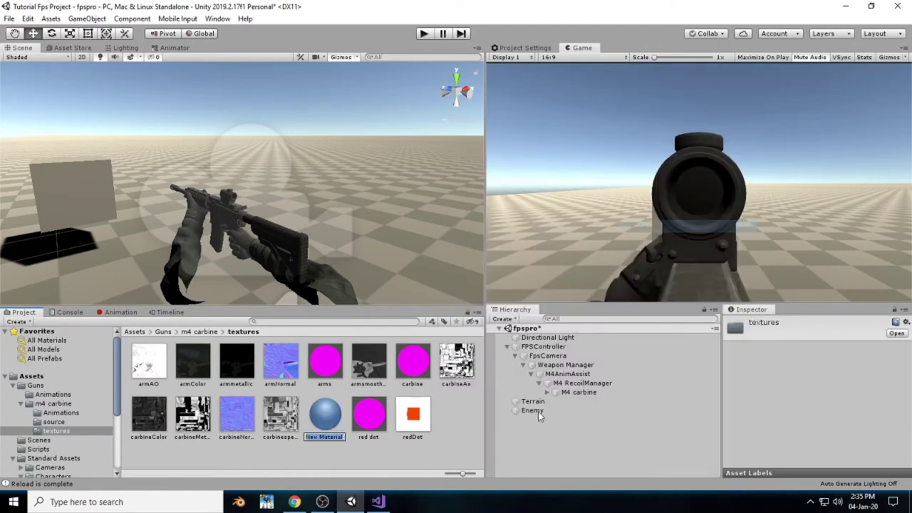
text(r)
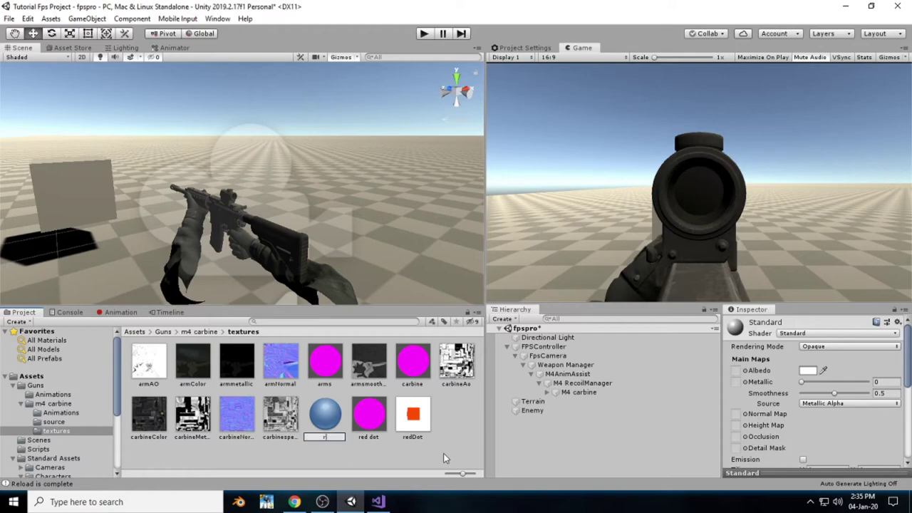
text(edDot)
key(Return)
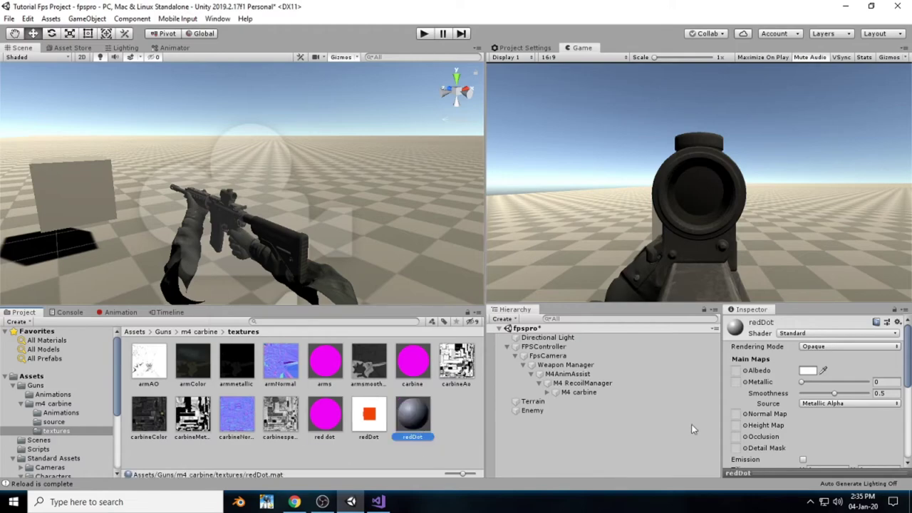
- Assign the redDot texture as the redDot material's Albedo map and set its rendering mode to Cutout
scroll(889, 376, down, 3)
drag(910, 388, 910, 374)
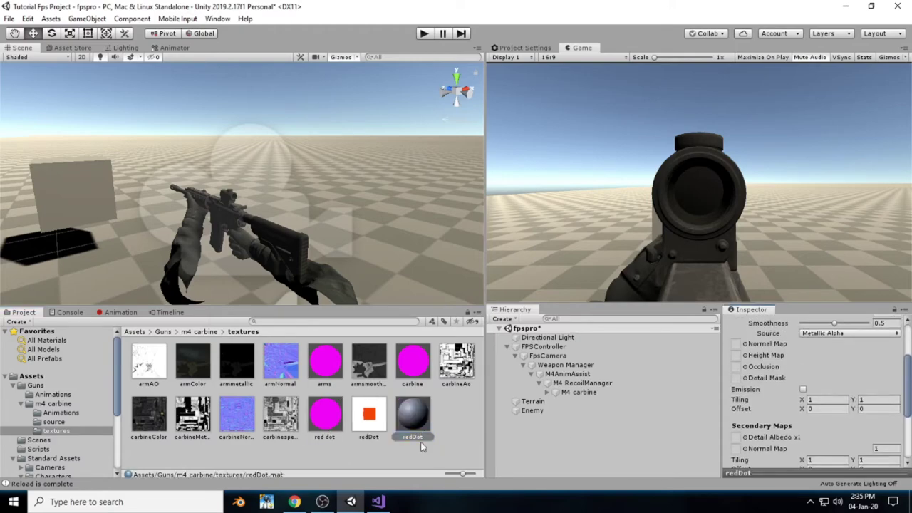
drag(380, 418, 738, 374)
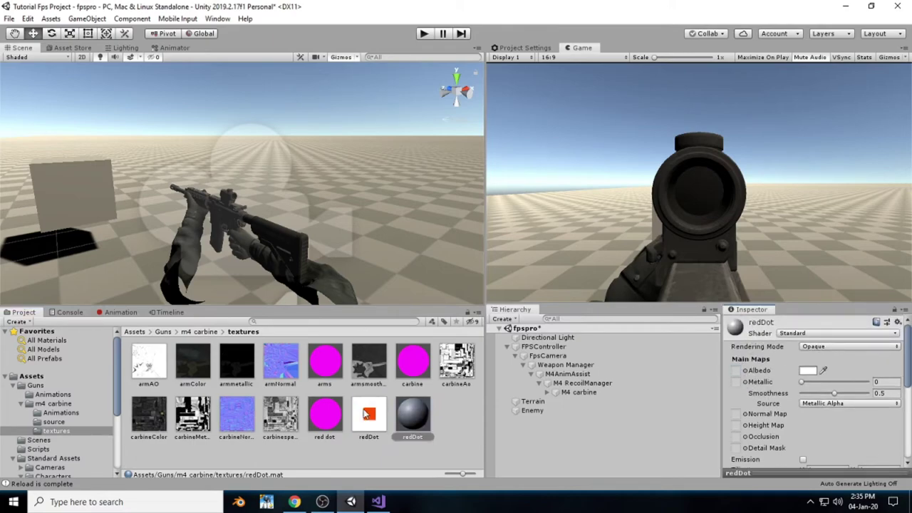
drag(364, 412, 737, 371)
click(829, 347)
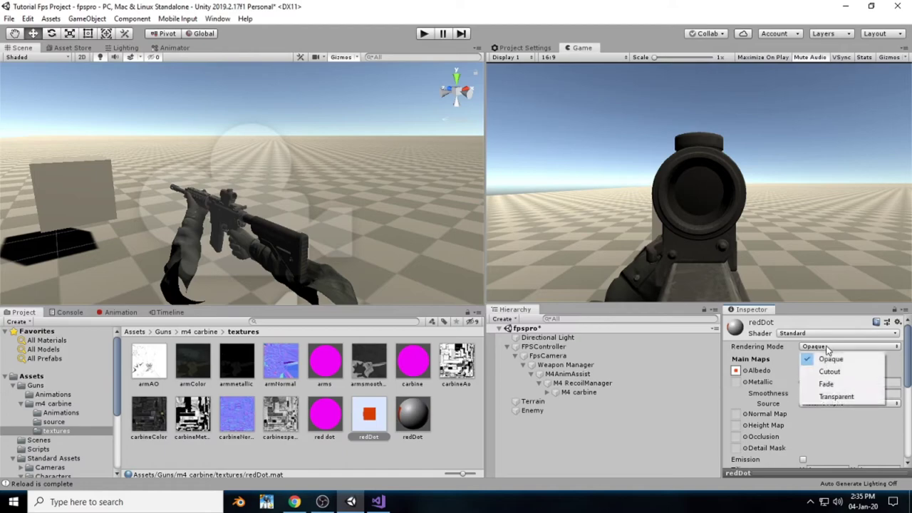
click(838, 372)
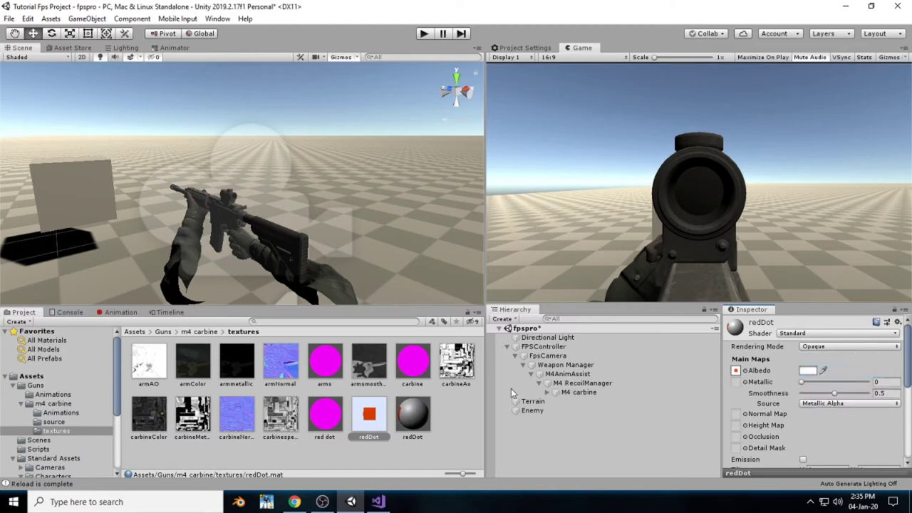
- Try applying the redDot material to the scope lens while the Aim clip is recording
drag(422, 419, 233, 201)
scroll(297, 210, up, 8)
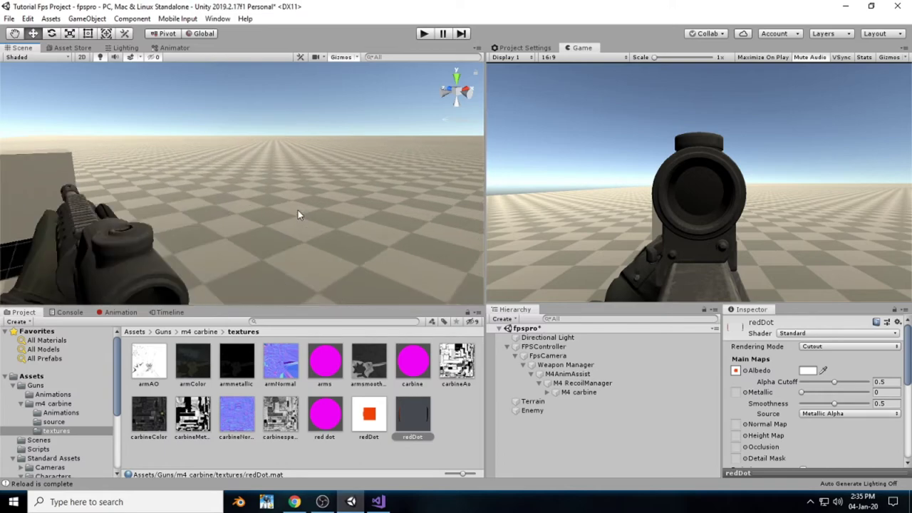
drag(405, 432, 152, 229)
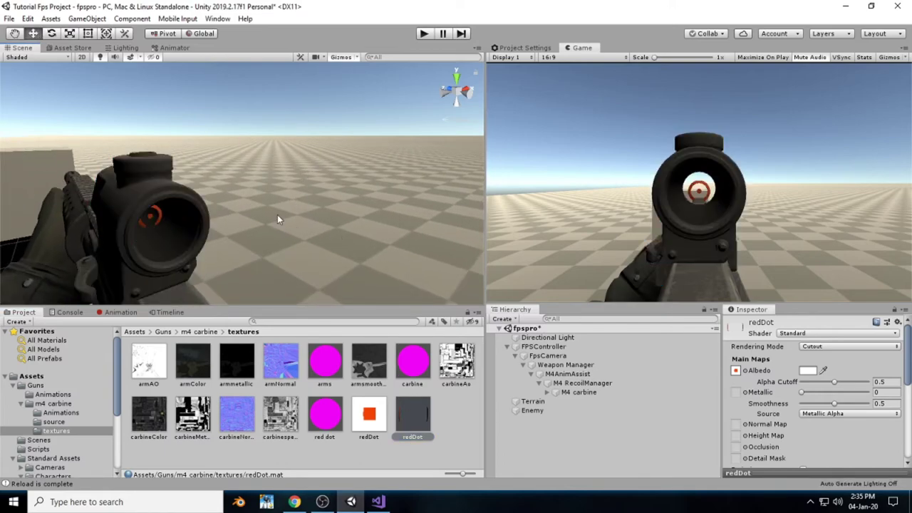
- In the Aim clip's 0:00 keyframe, raise M4AnimAssist to a Y position of 0.013 to re-centre the scope
click(114, 314)
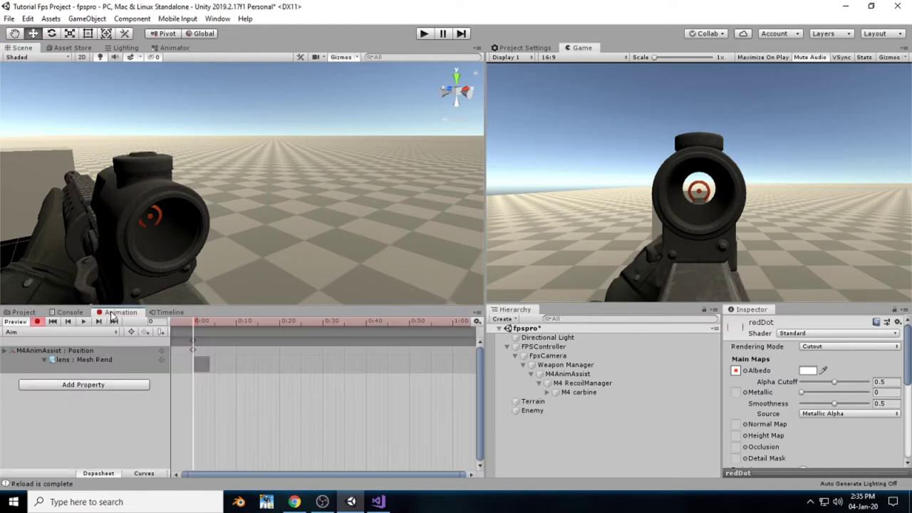
scroll(273, 190, down, 5)
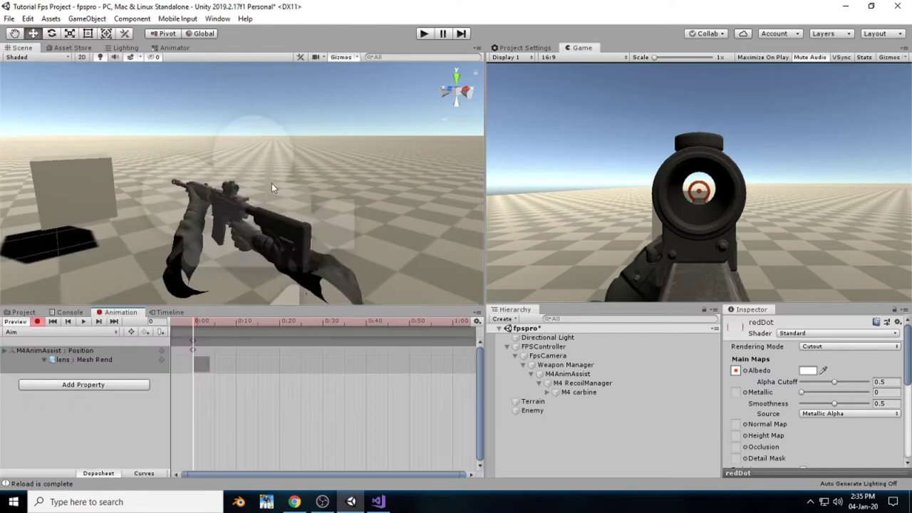
middle_drag(273, 187, 282, 154)
click(564, 374)
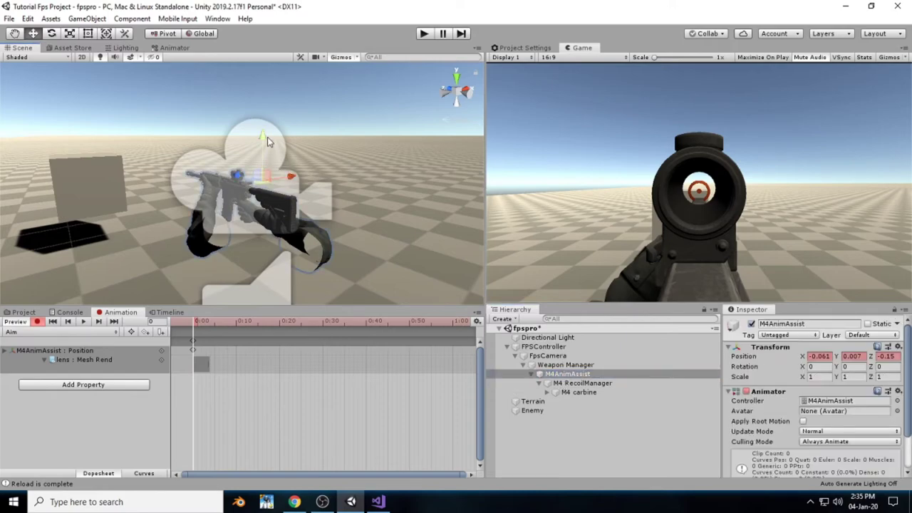
drag(268, 138, 264, 138)
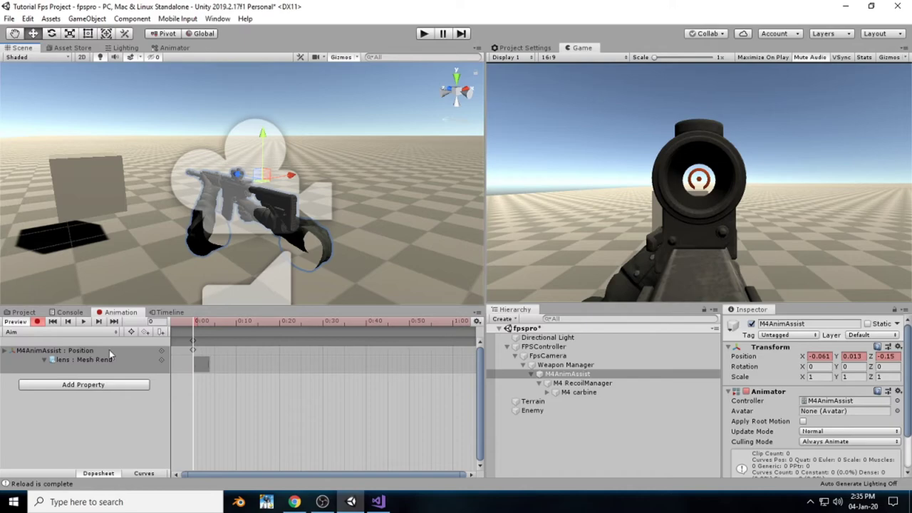
- Delete the lens Mesh Renderer track from the Aim clip, stop recording, and return to the textures folder
click(95, 362)
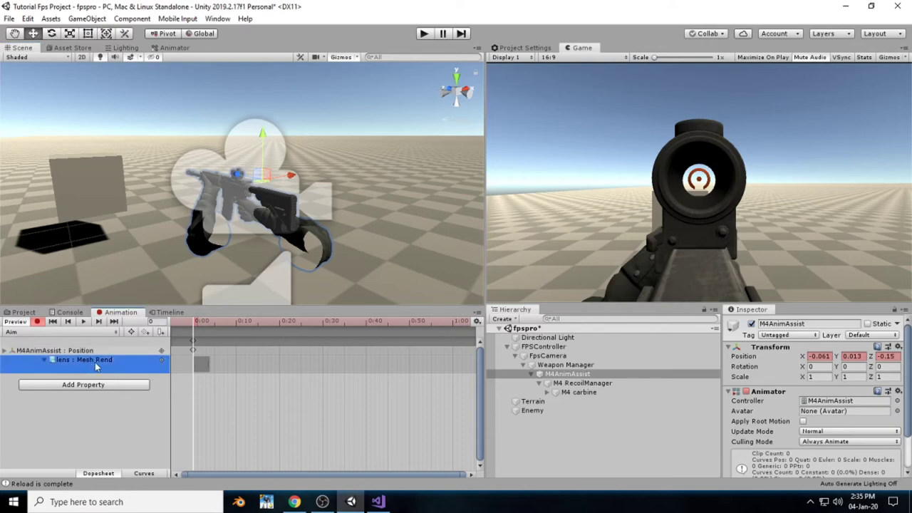
key(Delete)
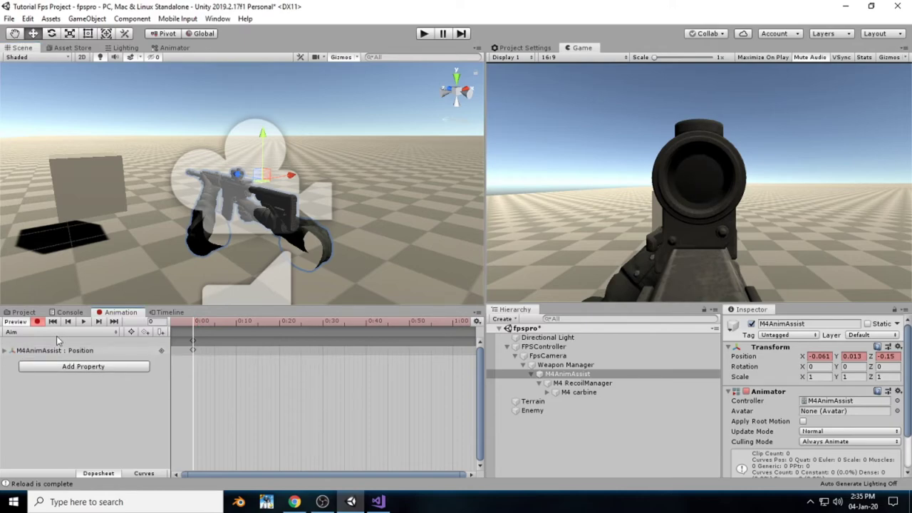
click(37, 322)
click(23, 312)
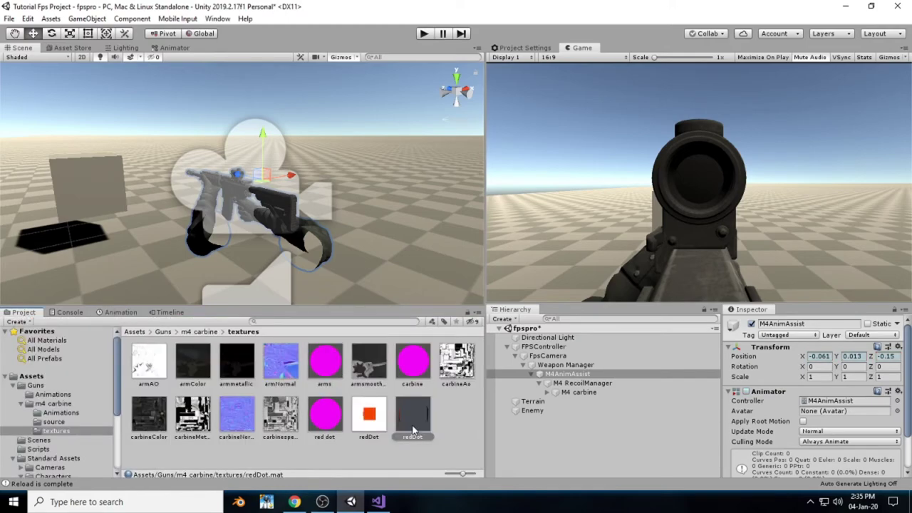
- Apply the redDot material to the lens of the M4's scope in the scene
scroll(206, 199, up, 8)
middle_drag(206, 199, 238, 325)
drag(444, 425, 246, 205)
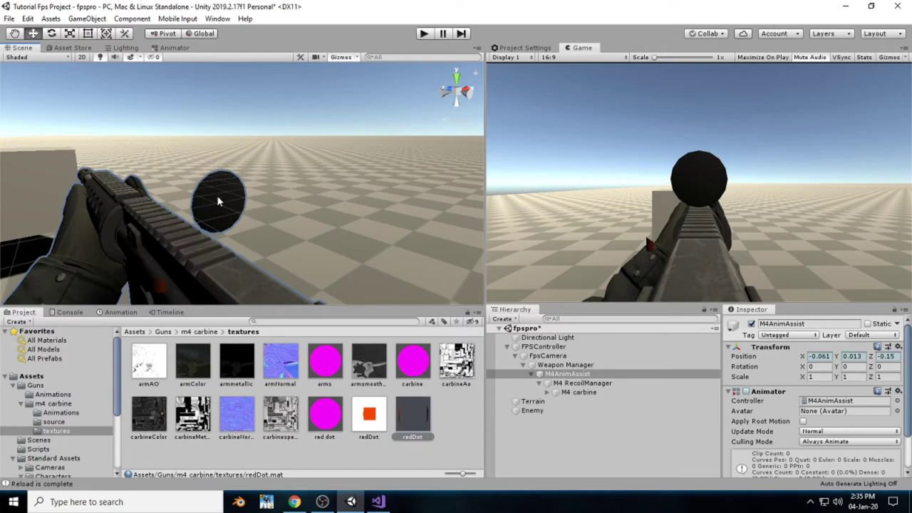
scroll(343, 245, down, 3)
middle_drag(313, 239, 268, 217)
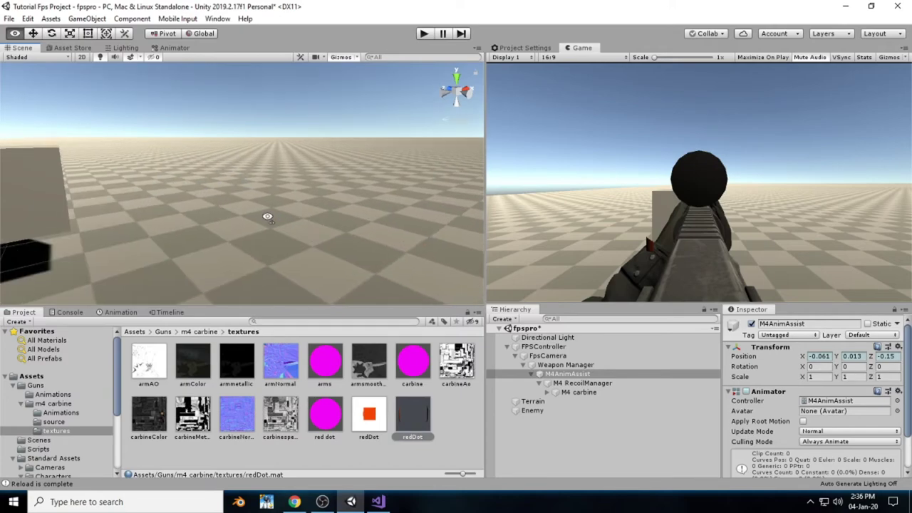
right_drag(268, 217, 181, 218)
middle_drag(180, 217, 263, 213)
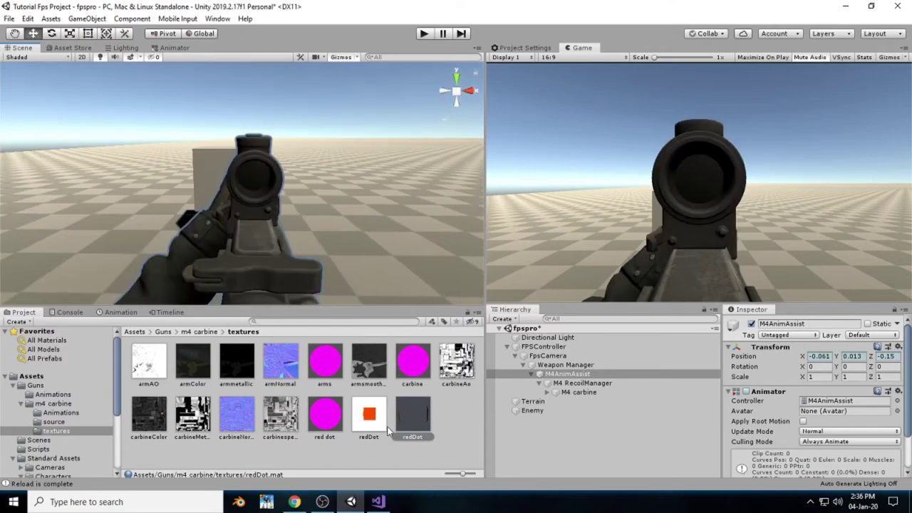
drag(253, 180, 381, 179)
scroll(360, 167, down, 3)
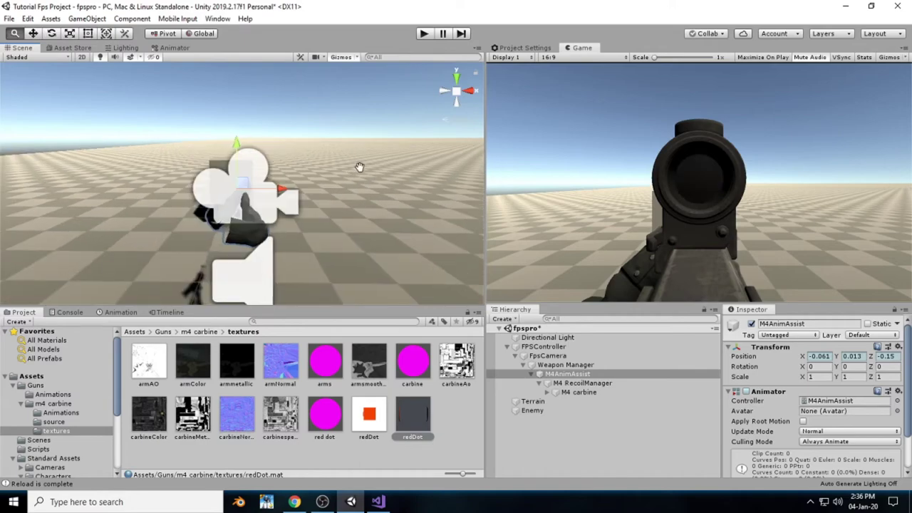
scroll(369, 163, up, 3)
middle_drag(359, 166, 279, 211)
scroll(343, 209, up, 3)
scroll(308, 214, down, 3)
drag(416, 417, 271, 210)
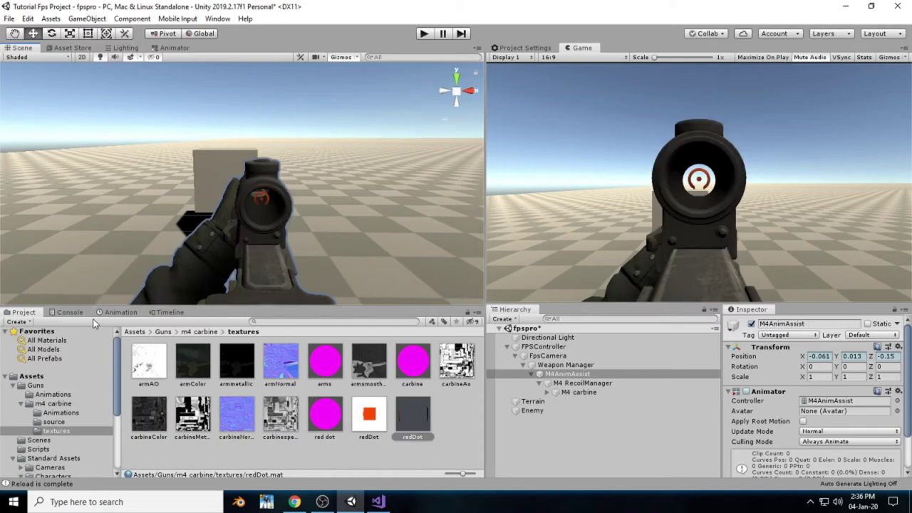
- Turn off the Aim clip's preview, return to the project assets, and clear the selection
click(121, 312)
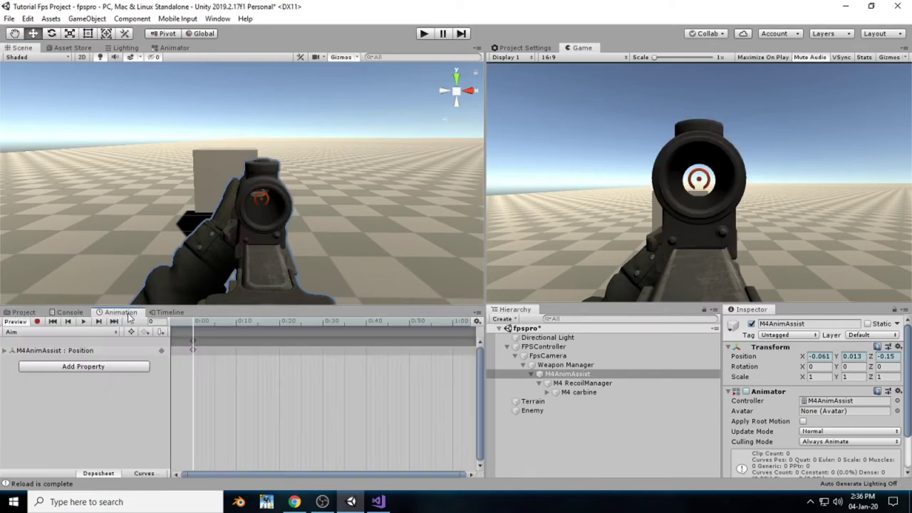
click(21, 322)
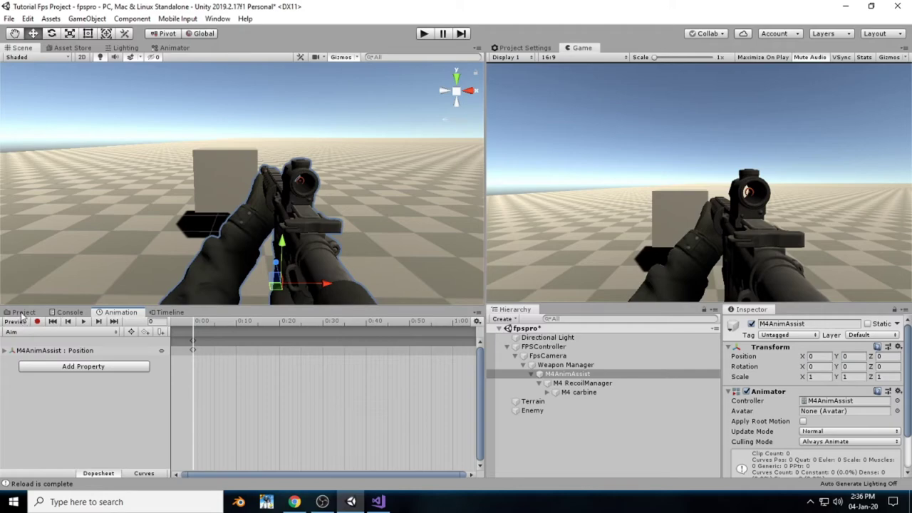
click(22, 313)
click(543, 435)
click(377, 502)
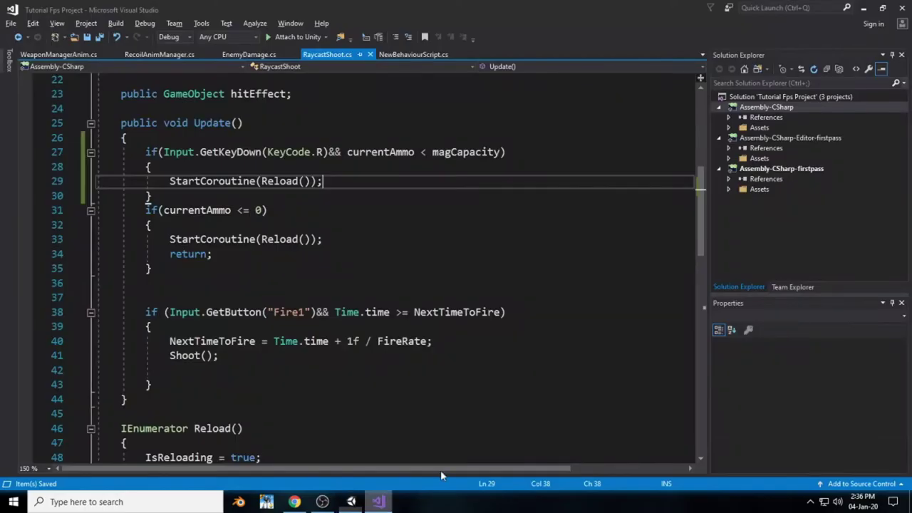
scroll(356, 264, up, 7)
scroll(377, 269, down, 12)
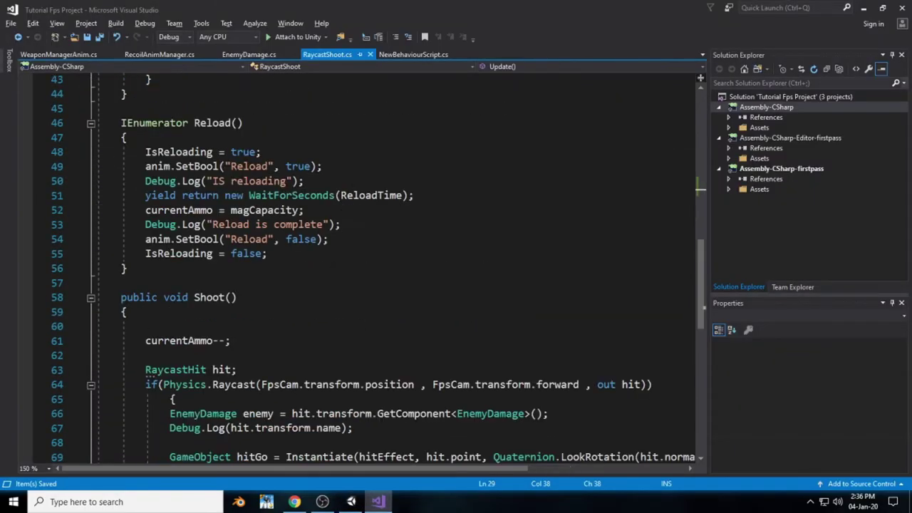
key(alt+Tab)
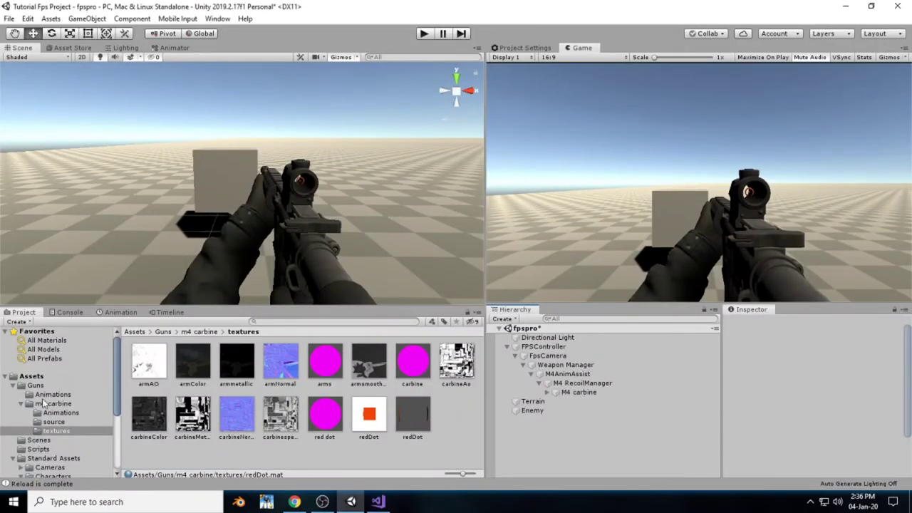
- Create a C# script named gunAim in the Scripts folder
click(31, 375)
click(235, 364)
double_click(235, 363)
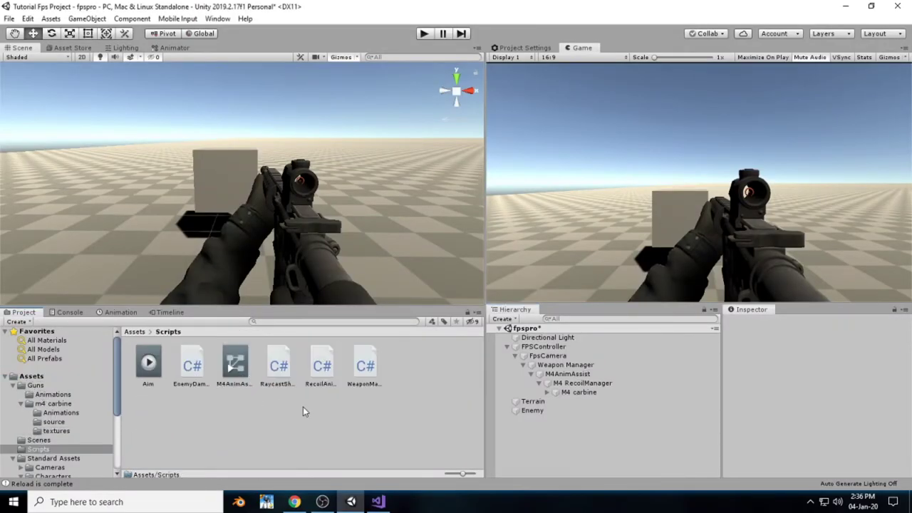
right_click(302, 407)
mouse_move(425, 136)
click(532, 84)
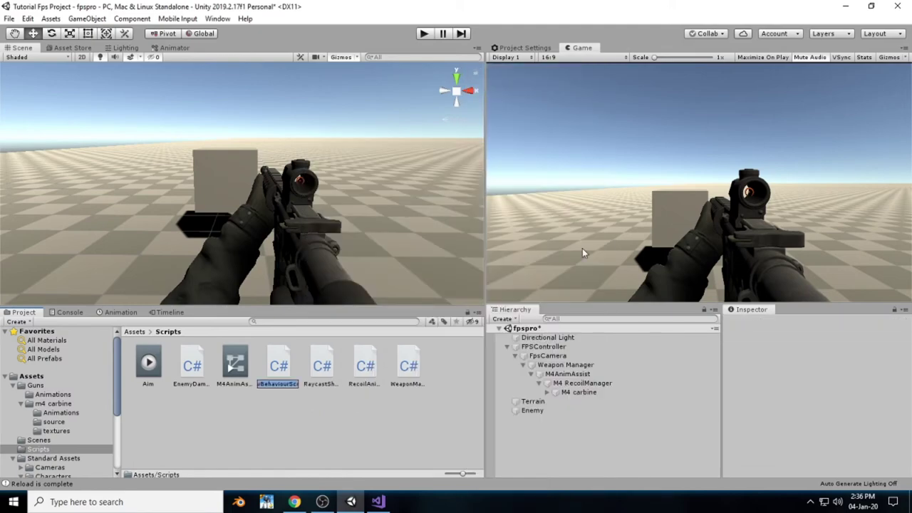
text(gunAim)
key(Return)
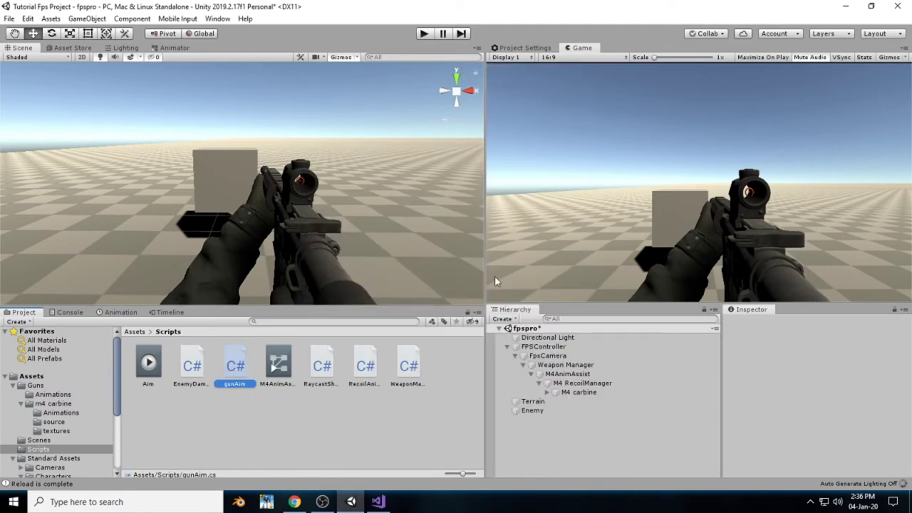
- Open the gunAim script in Visual Studio and delete its default Start and Update methods with their comments
double_click(238, 378)
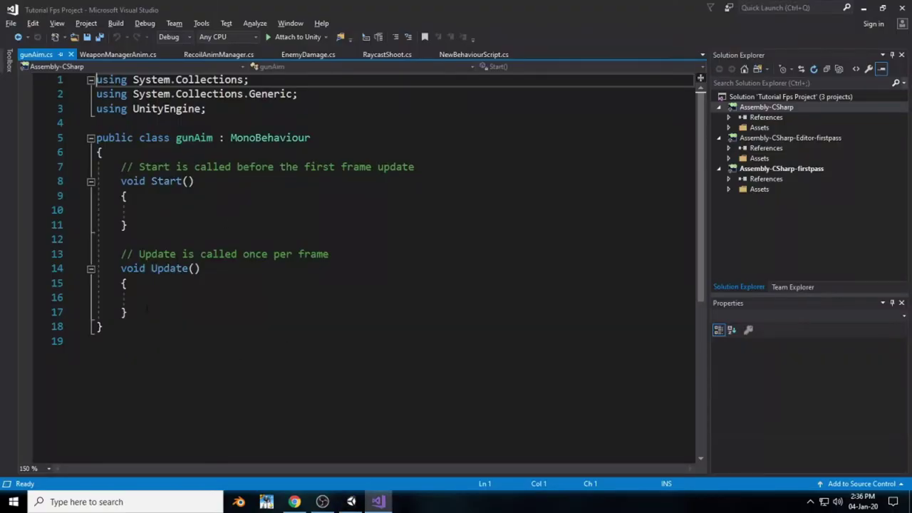
drag(147, 309, 116, 168)
key(Delete)
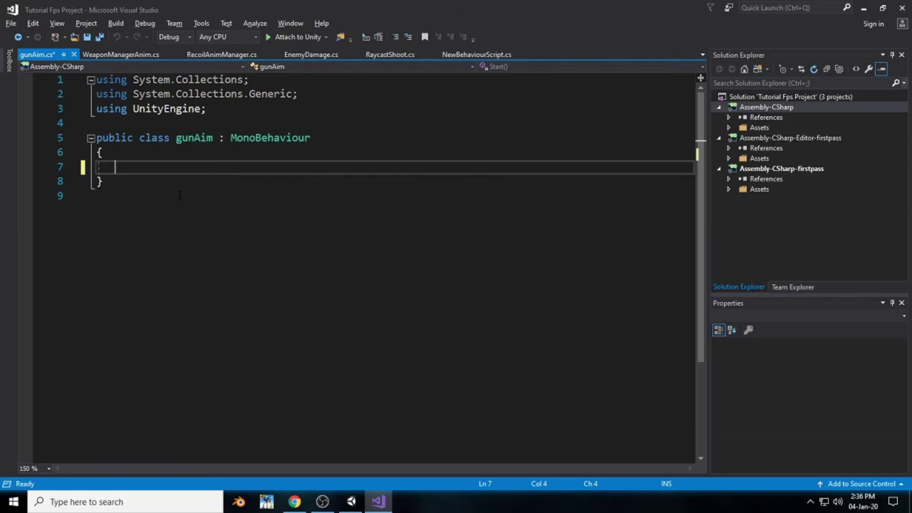
- Switch back to Unity and open the M4AnimAssist controller's state graph with the Aim state selected
key(alt+Tab)
click(278, 364)
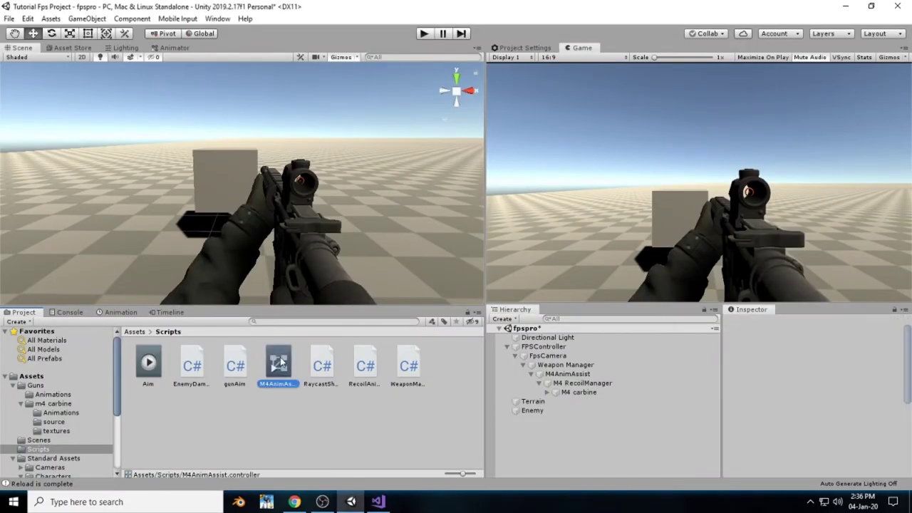
click(172, 48)
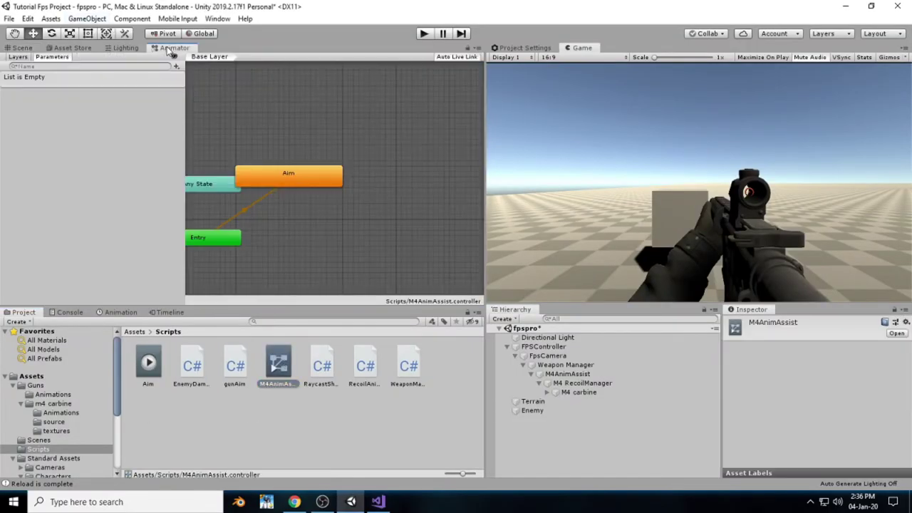
scroll(352, 163, down, 2)
scroll(412, 190, up, 3)
click(357, 174)
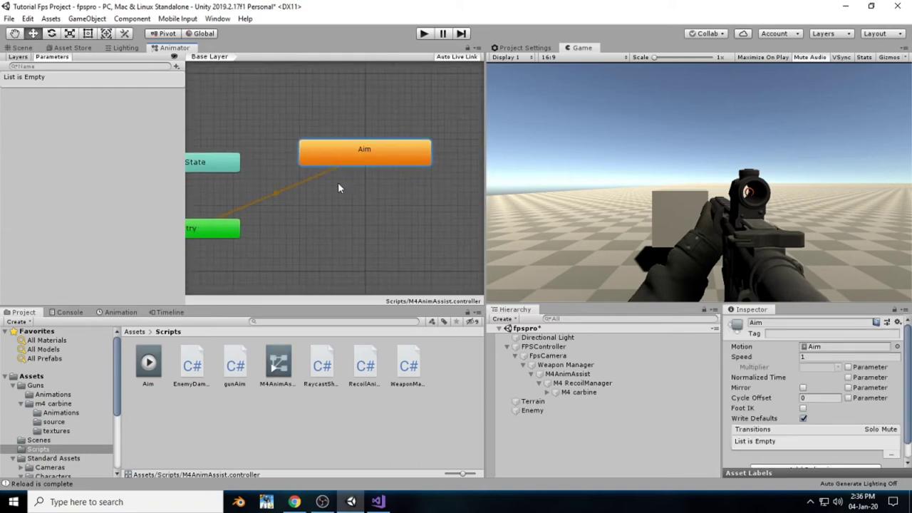
- Add an empty state named Empty below Aim and set it as the layer default state
right_click(348, 223)
mouse_move(388, 230)
click(506, 230)
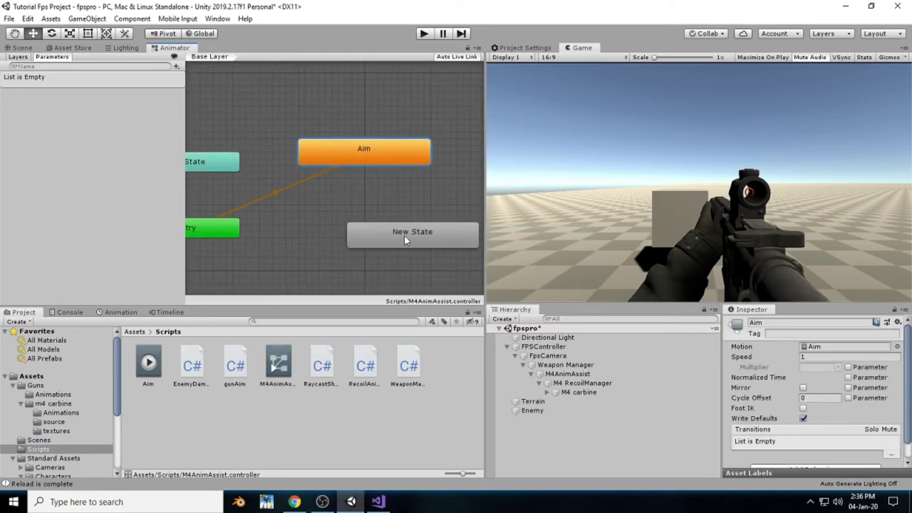
click(805, 323)
text(Empty)
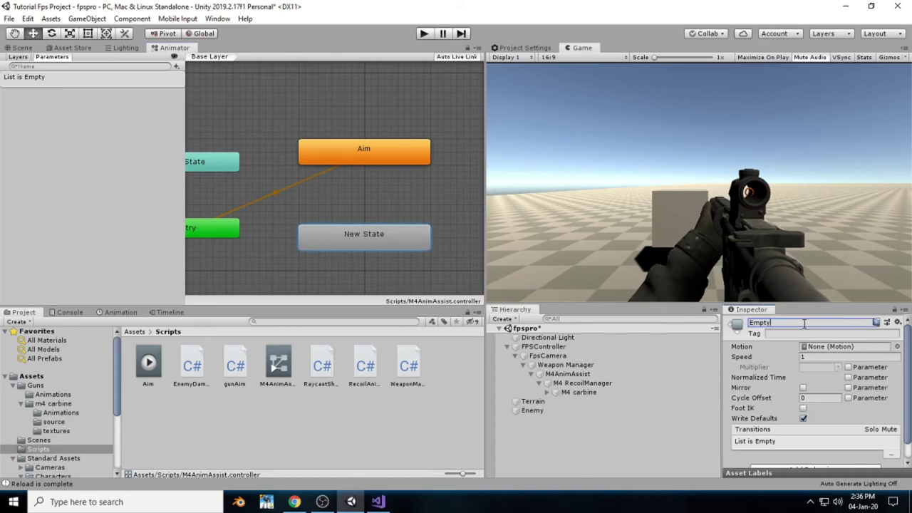
key(Return)
right_click(346, 247)
click(389, 264)
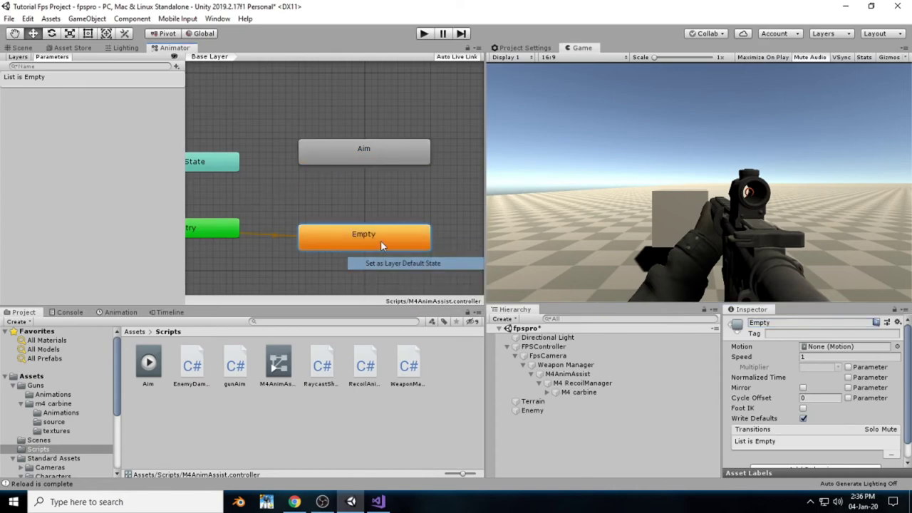
- Make transitions in both directions between the Empty and Aim states, from Empty to Aim and from Aim back to Empty
right_click(380, 240)
click(390, 241)
click(372, 151)
right_click(371, 151)
click(400, 159)
click(391, 219)
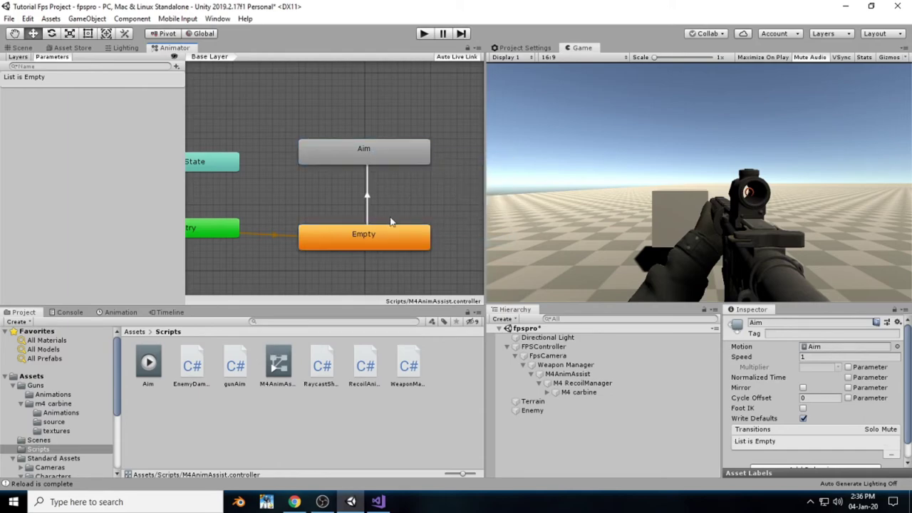
right_click(371, 160)
click(397, 168)
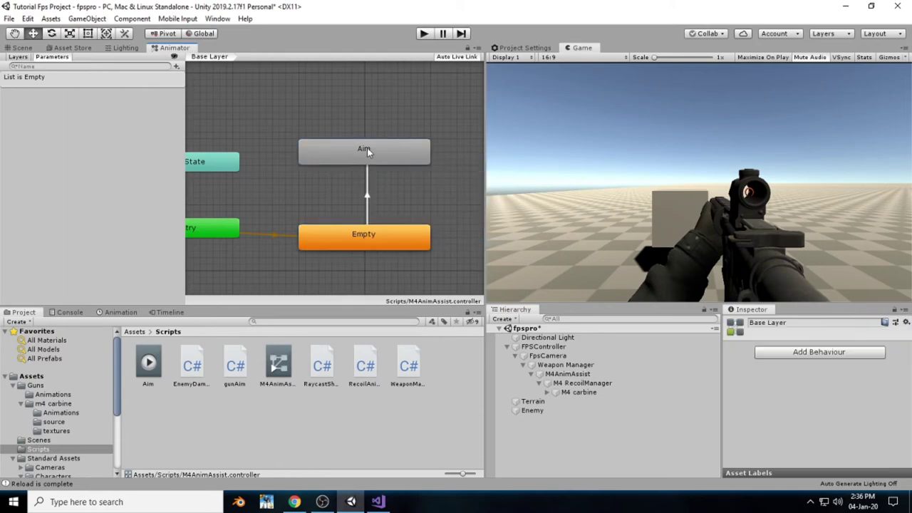
right_click(367, 147)
click(392, 153)
click(366, 233)
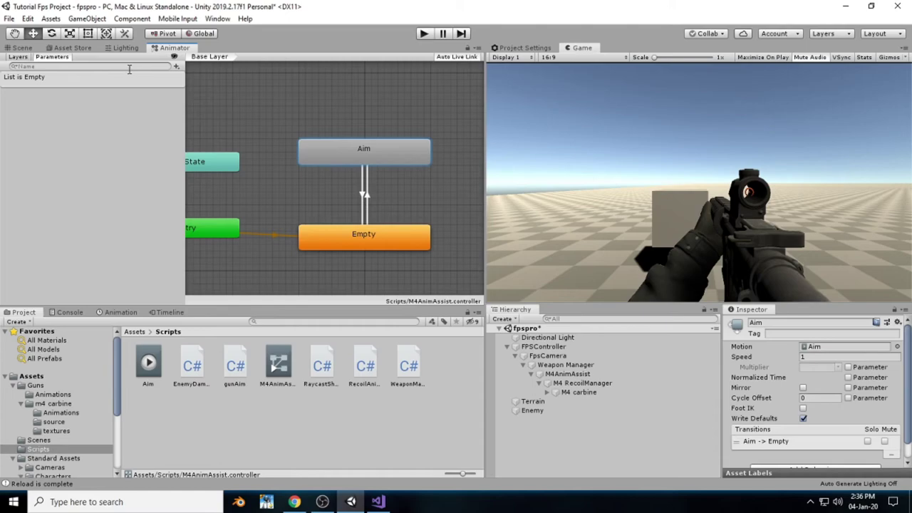
- Add a Bool parameter named Aim to the M4AnimAssist animator controller
click(176, 65)
click(200, 103)
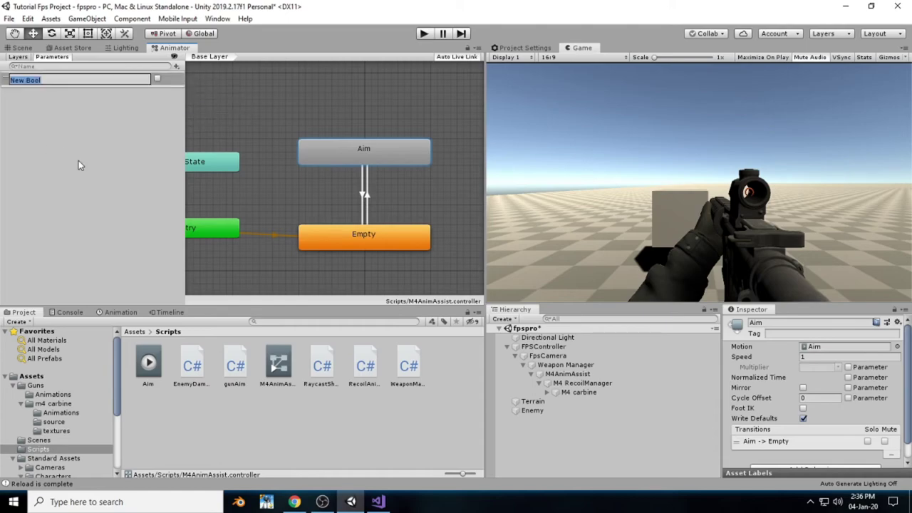
text(Aim)
key(Return)
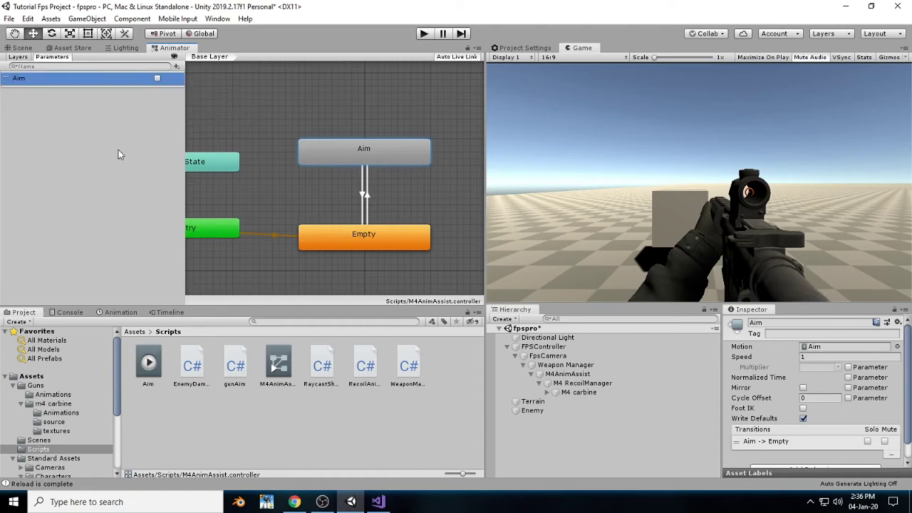
- Add the condition Aim is true to the Empty -> Aim transition
click(366, 198)
scroll(881, 429, down, 3)
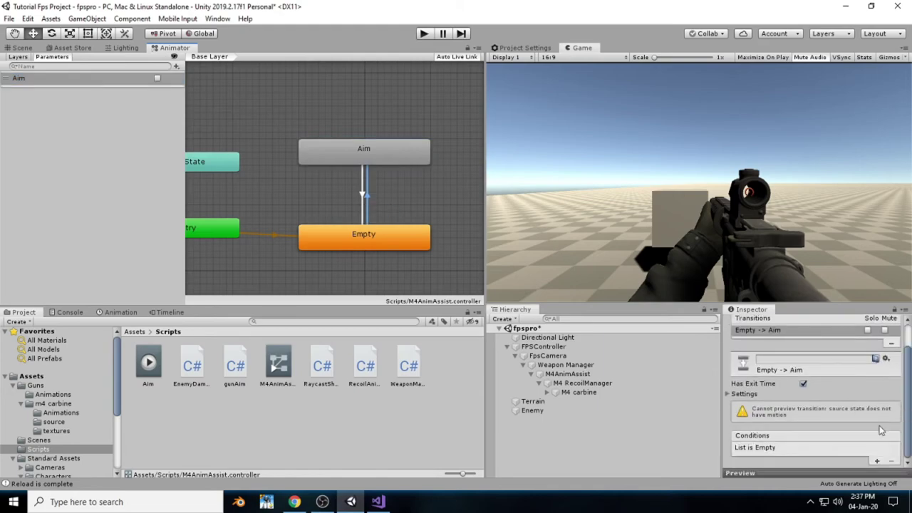
click(877, 461)
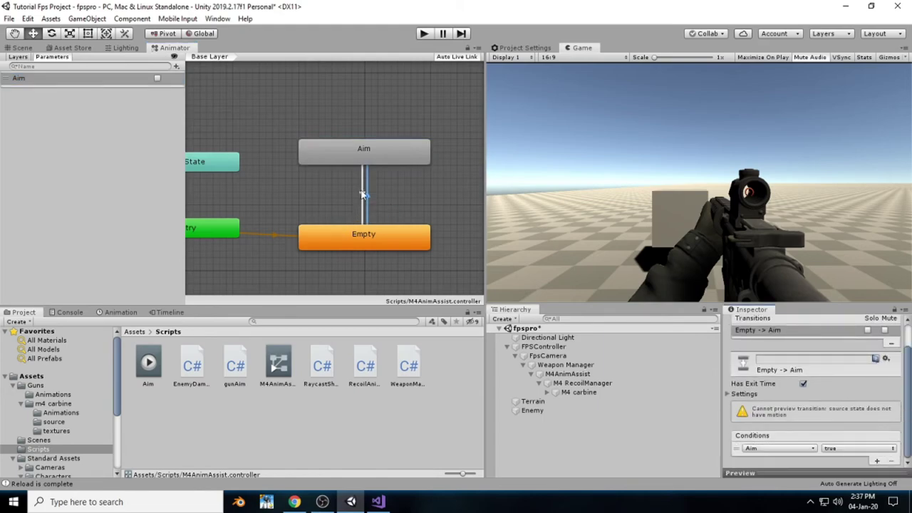
- Add a condition to the Aim -> Empty transition and set it to Aim is false
click(363, 194)
scroll(855, 399, down, 3)
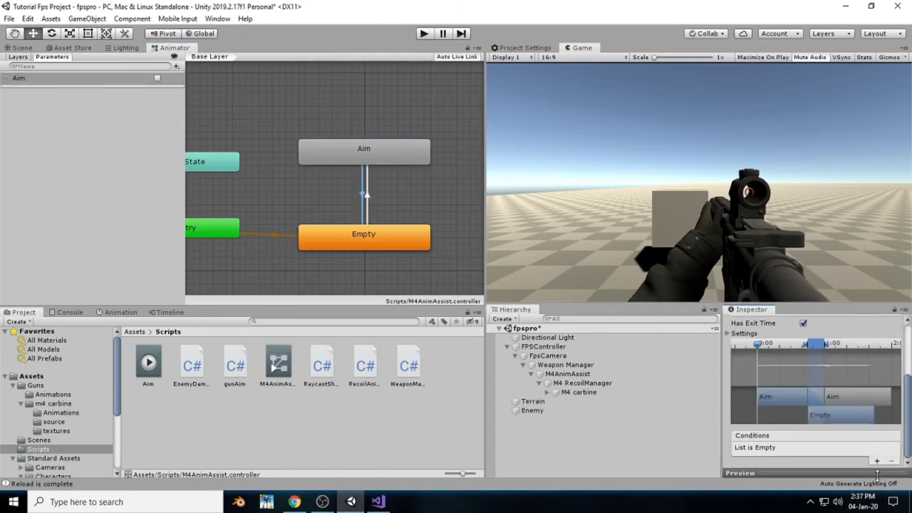
click(877, 461)
click(879, 447)
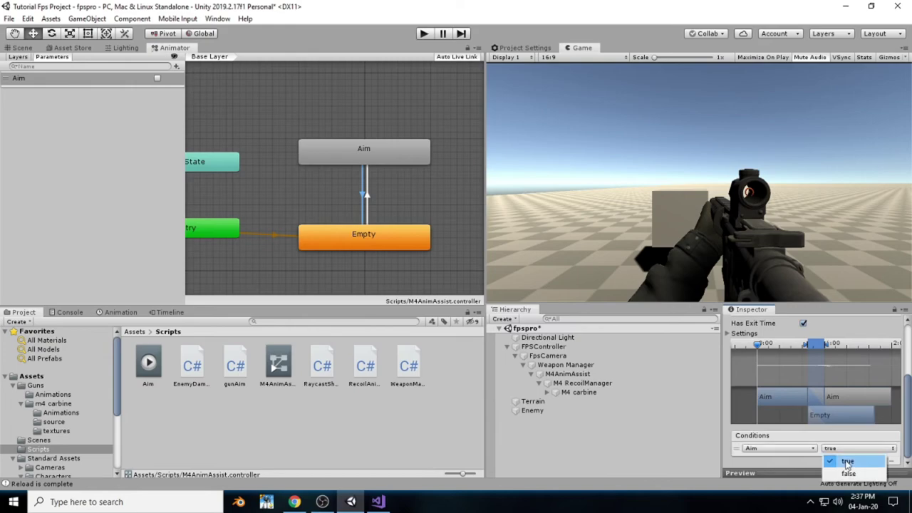
click(841, 471)
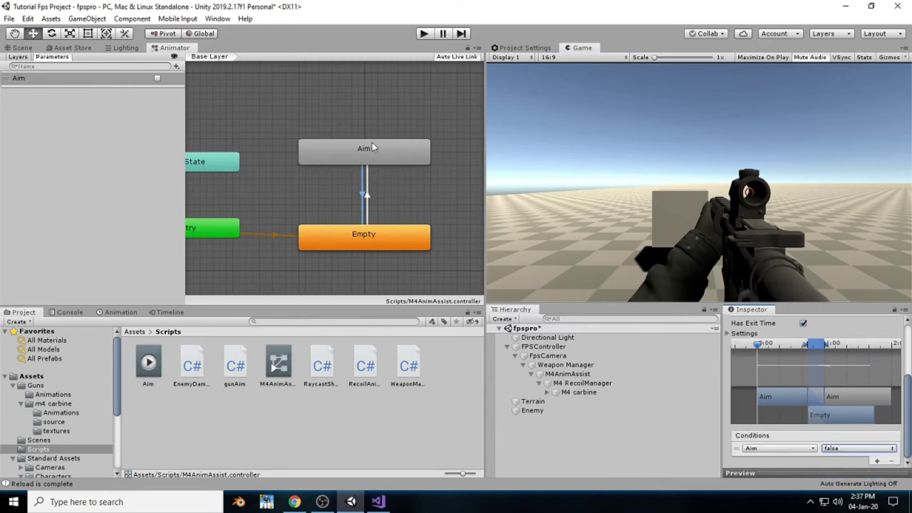
key(f)
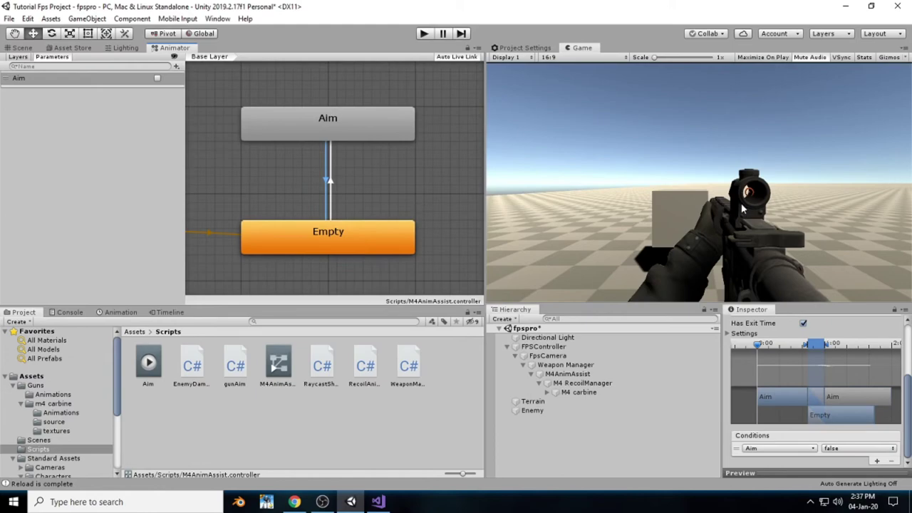
- Switch to Visual Studio, declare a public Animator field named anim in the gunAim class and add a private void Update() method below it
click(378, 502)
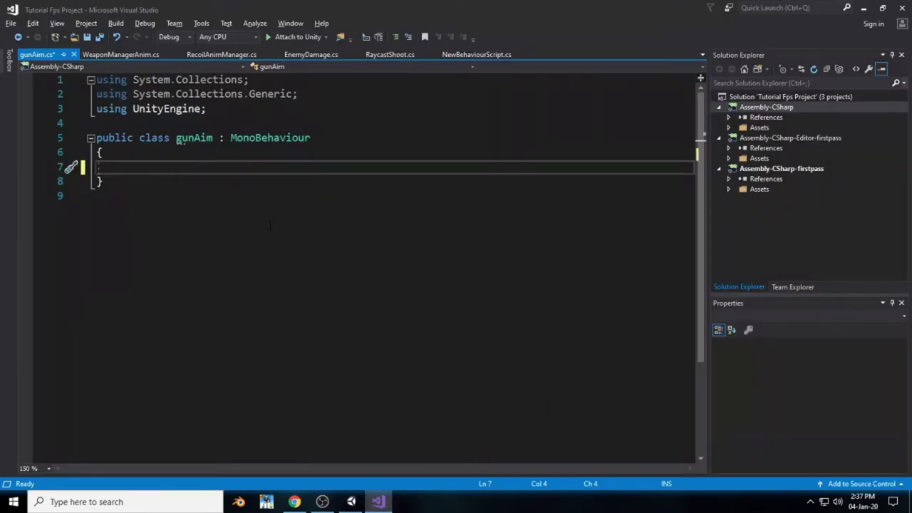
text(public Ani)
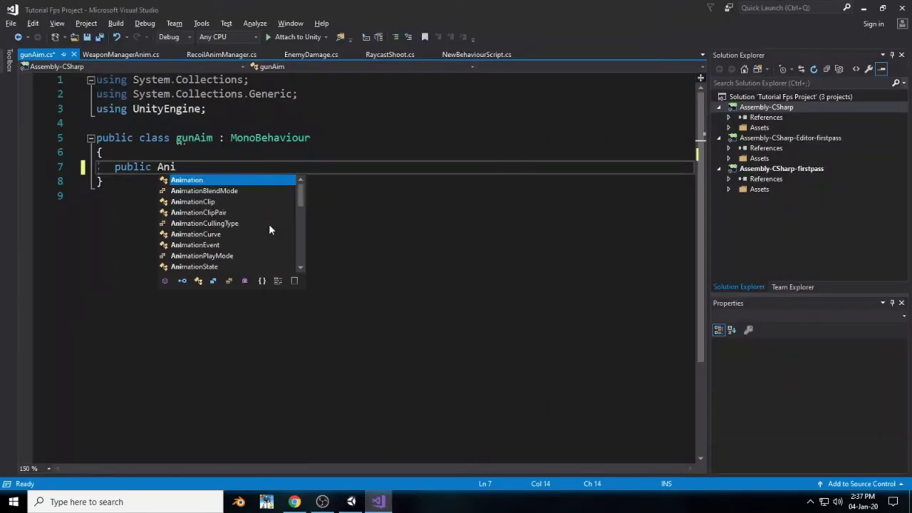
text(mator aa)
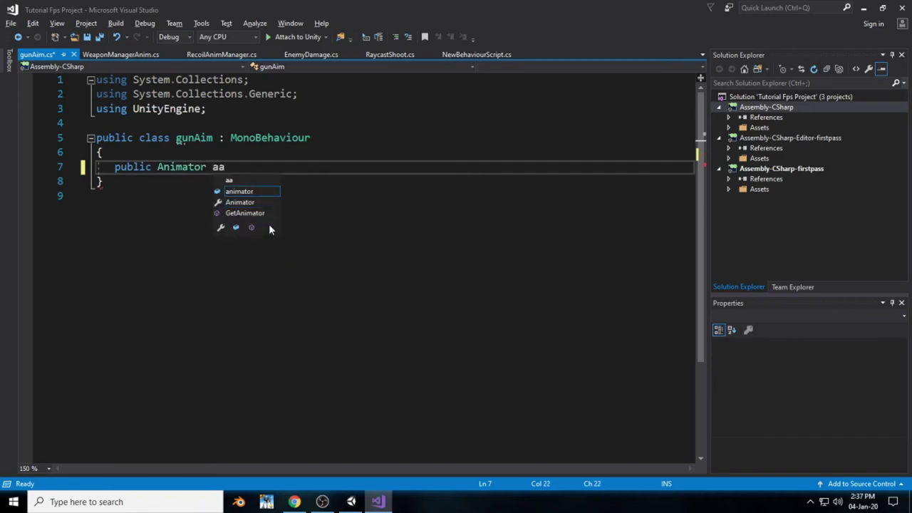
key(BackSpace)
text(nim;)
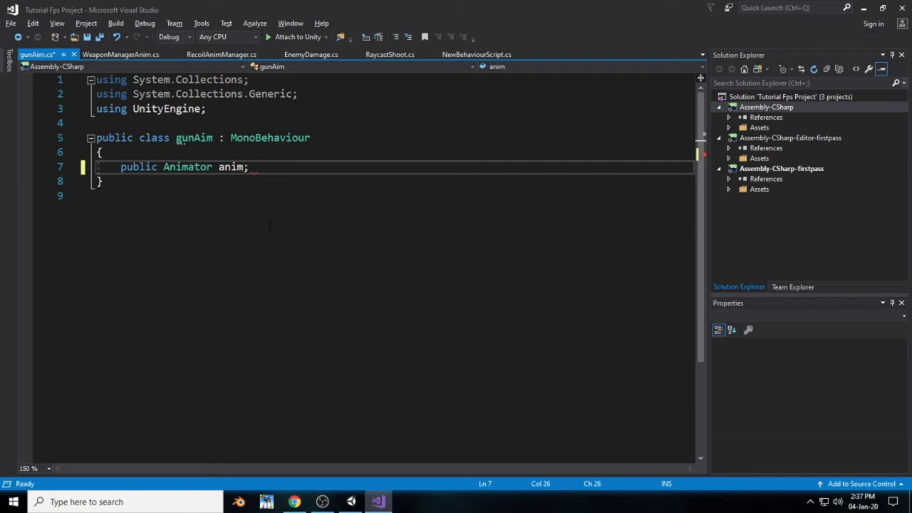
key(Return)
key(Return)
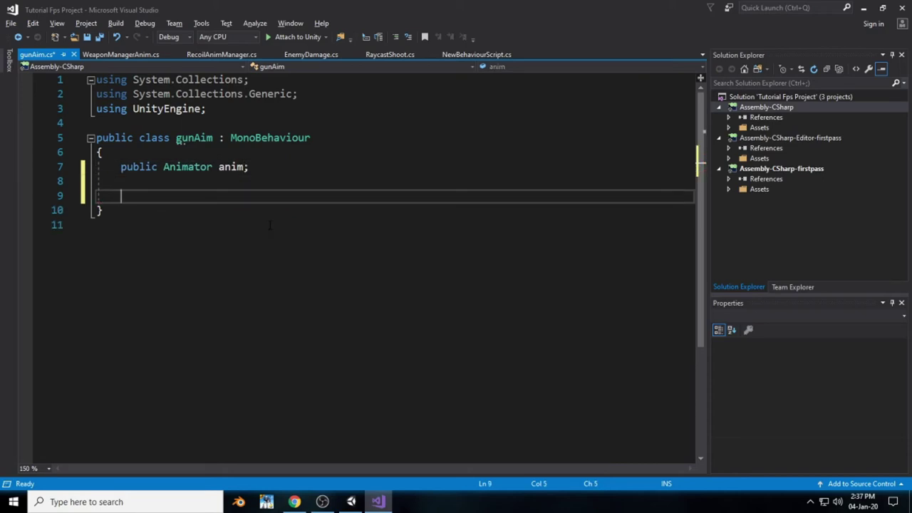
text(void Up)
key(Tab)
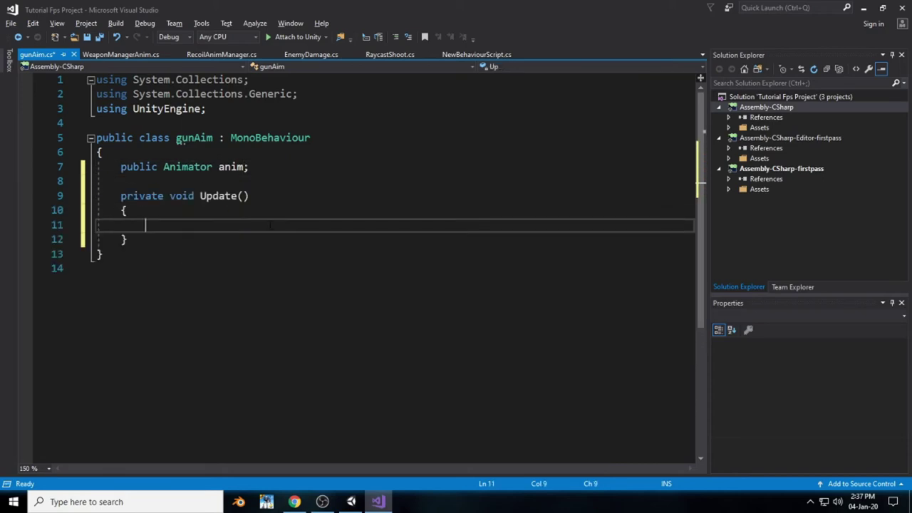
- Inside Update, write an if block that checks Input.GetKey(KeyCode.Mouse1)
text(if)
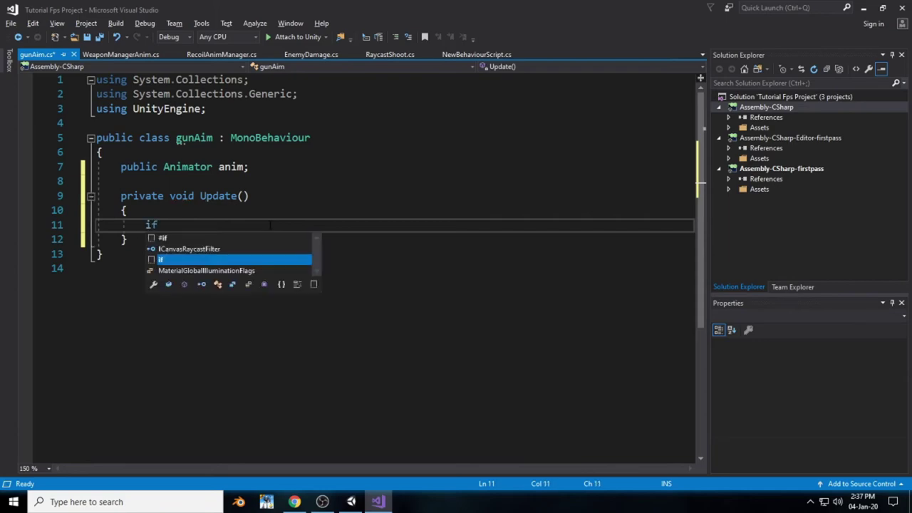
text((Input.Get)
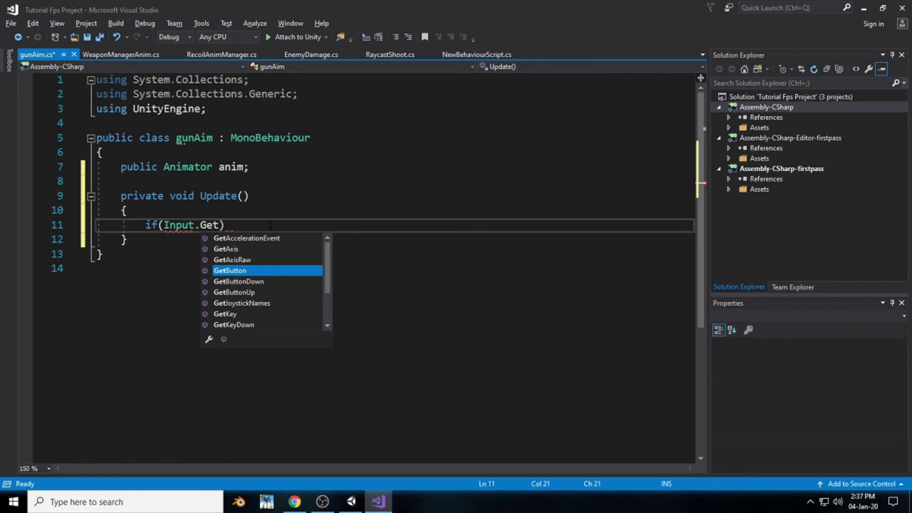
text(KEy)
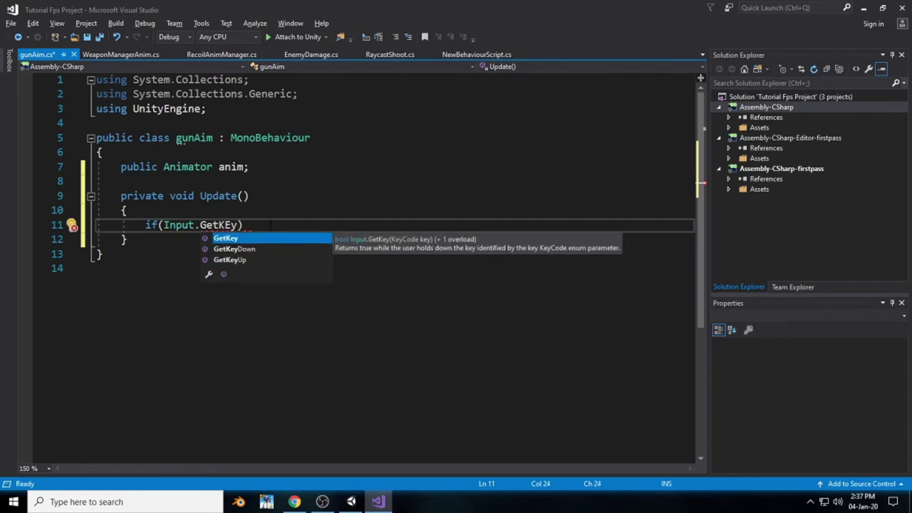
key(Tab)
text(()
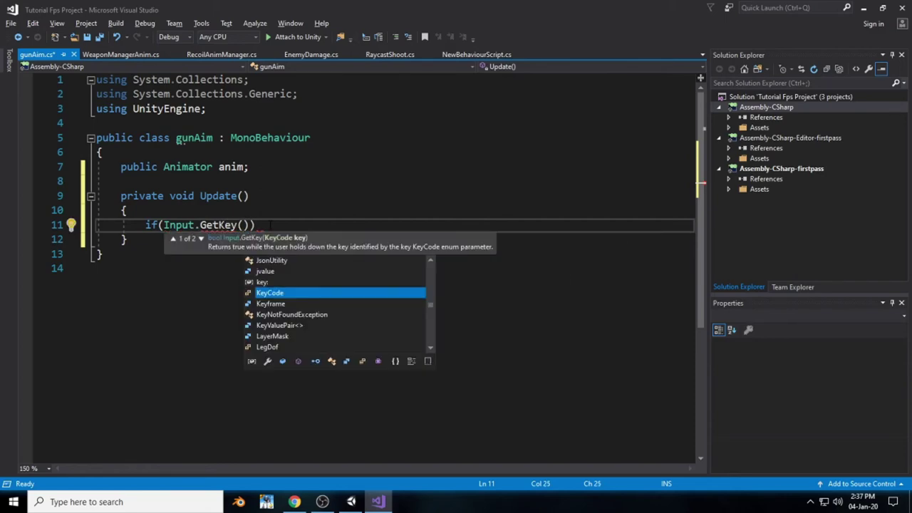
text(K)
key(BackSpace)
text(keyco)
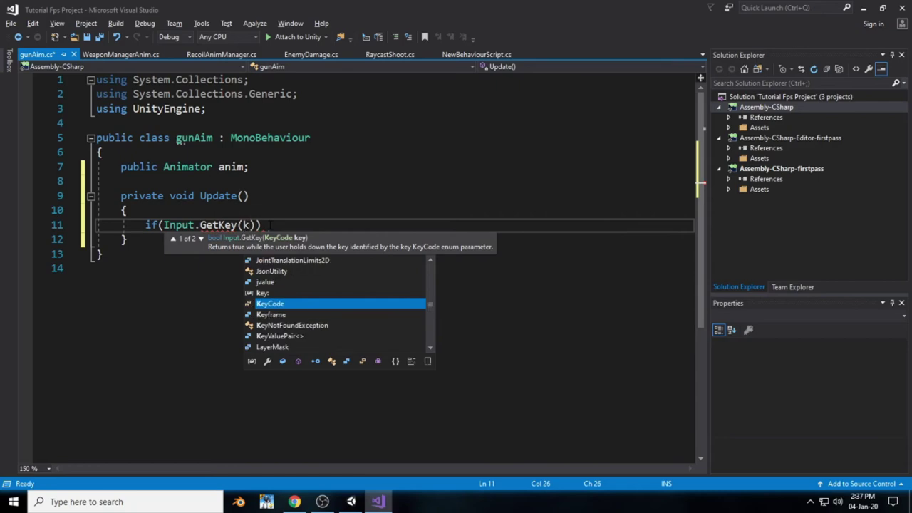
key(Tab)
text(.)
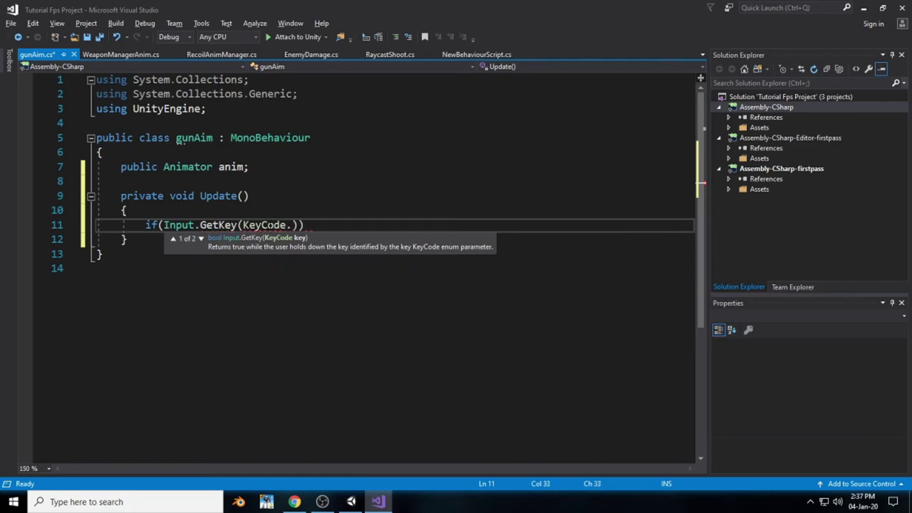
text(moude)
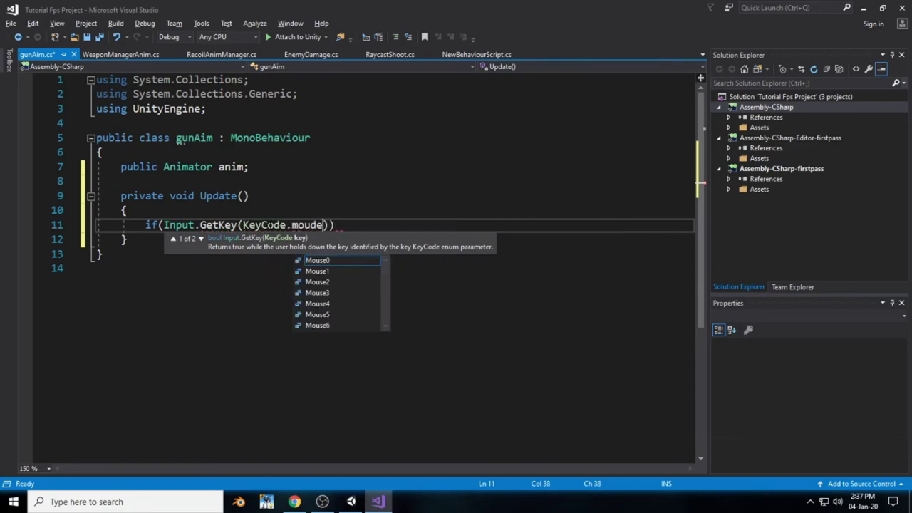
key(Down)
key(Tab)
text()))
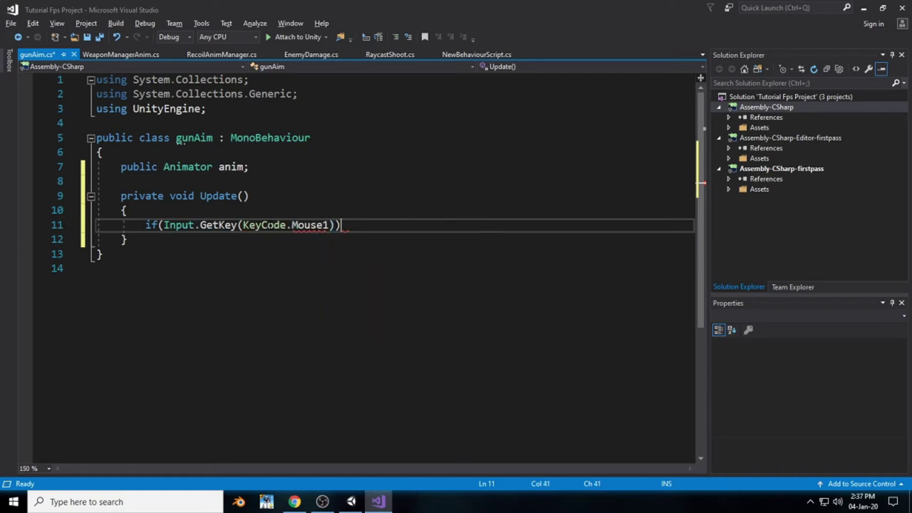
key(Return)
text({)
key(Return)
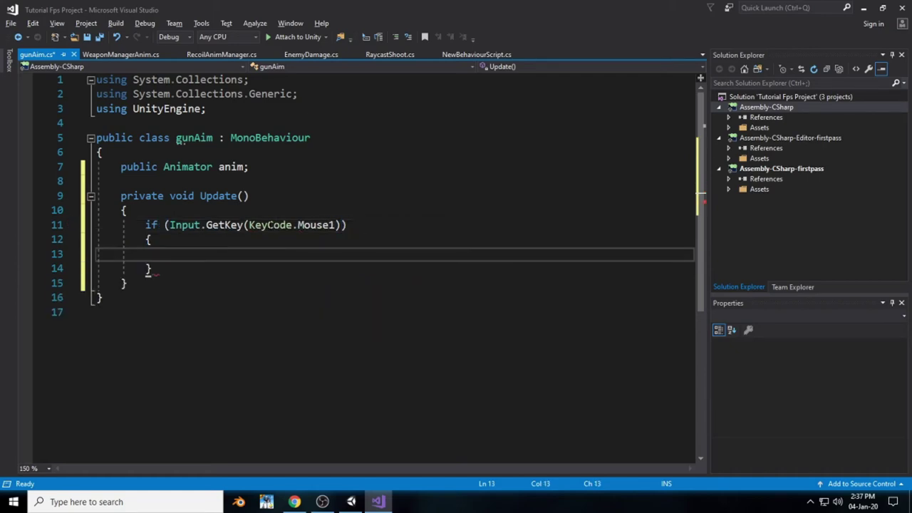
- Call anim.SetBool("Anim", true); inside the Mouse1 if block
text(anim.Set)
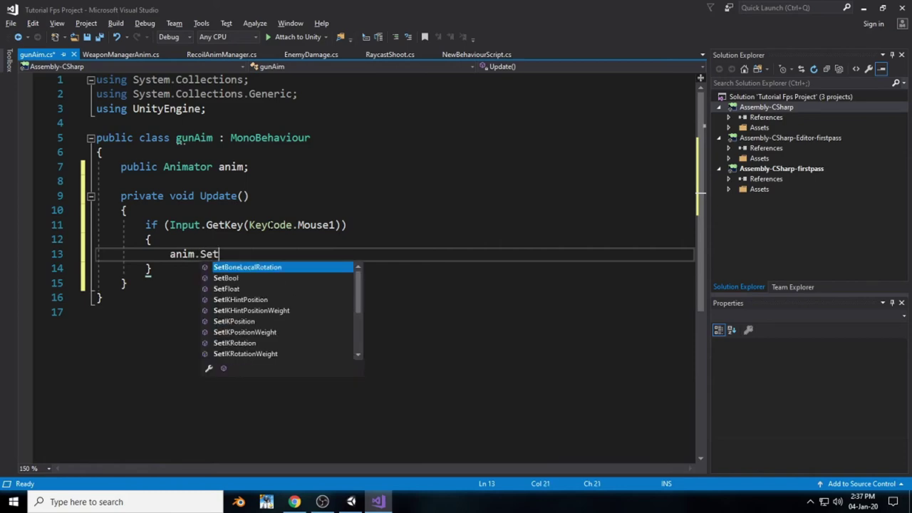
key(Down)
key(Tab)
text((Anim)
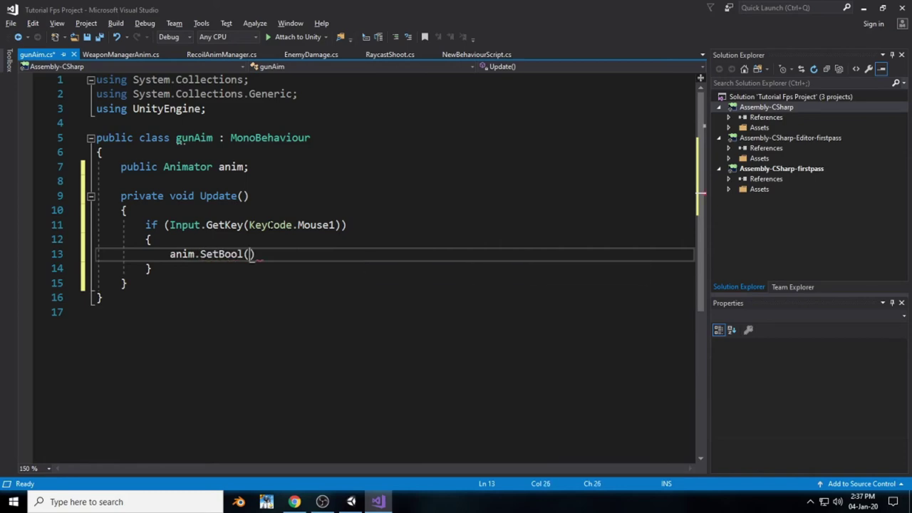
key(BackSpace)
key(BackSpace)
key(BackSpace)
key(BackSpace)
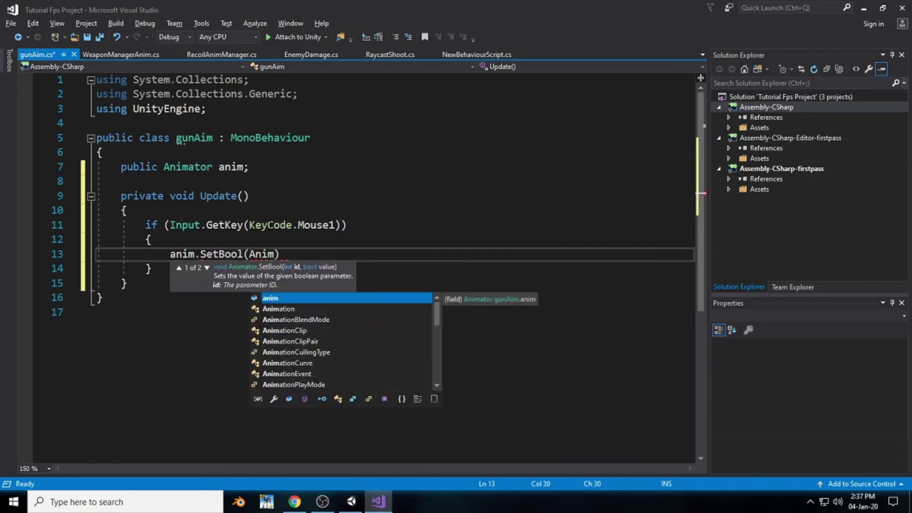
text("a)
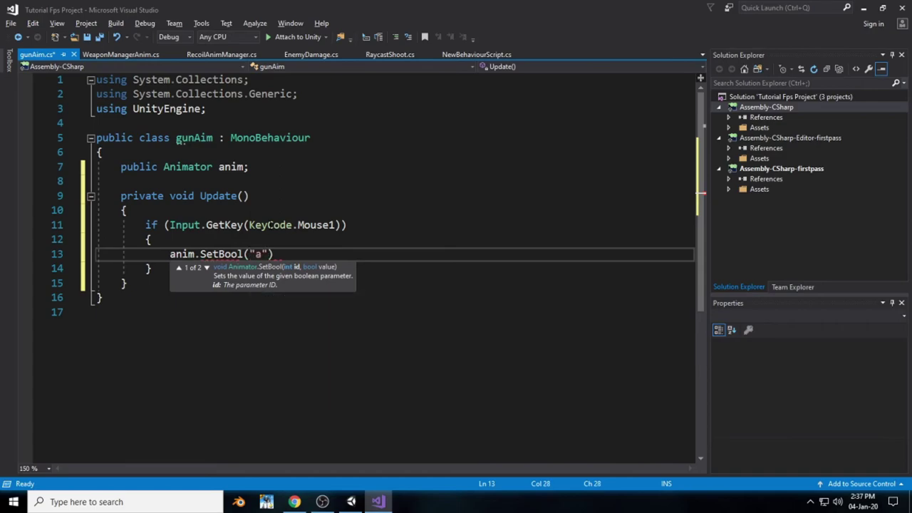
key(BackSpace)
text(Anim",true)
key(Escape)
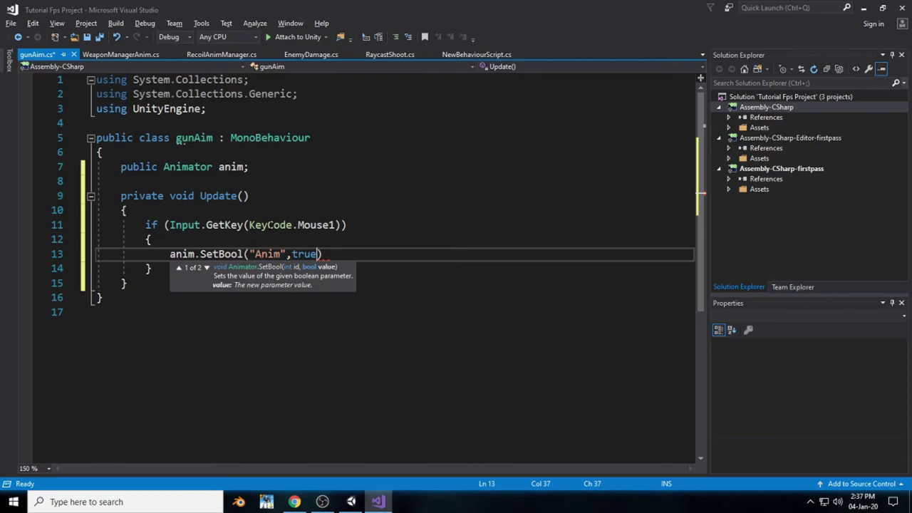
text())
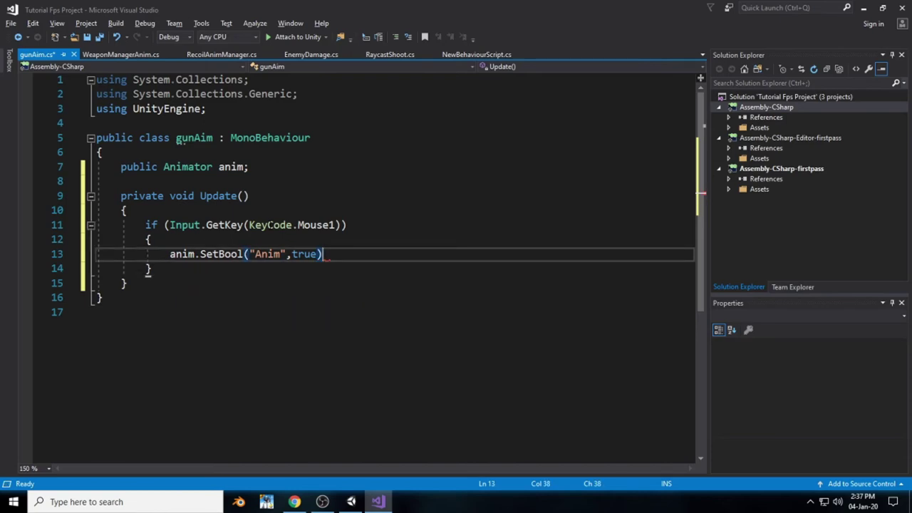
text(;)
- Add an else block after the Mouse1 if block that calls anim.SetBool("Aim", false);
click(150, 268)
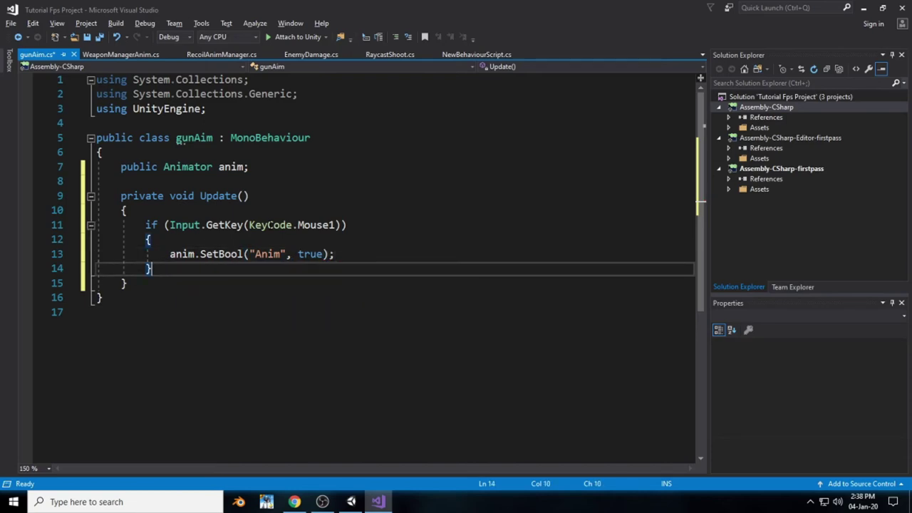
text(else {)
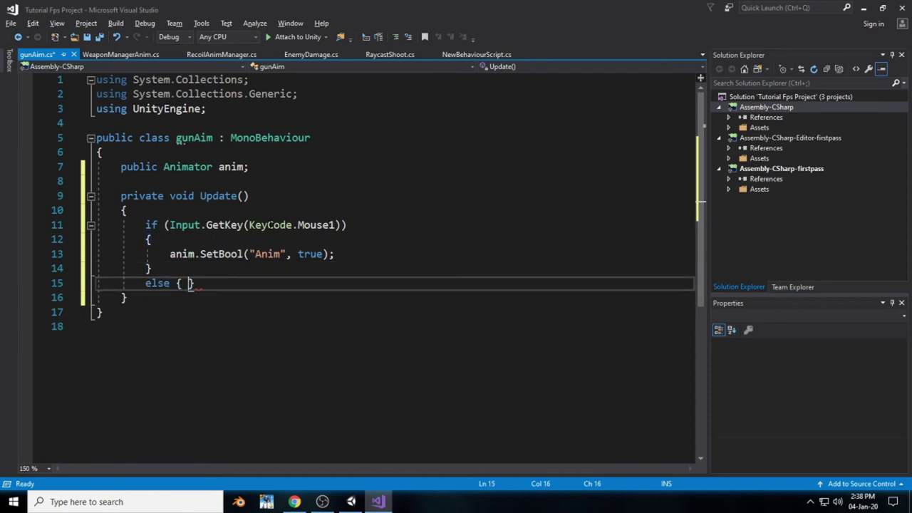
key(Return)
text(anim.Set)
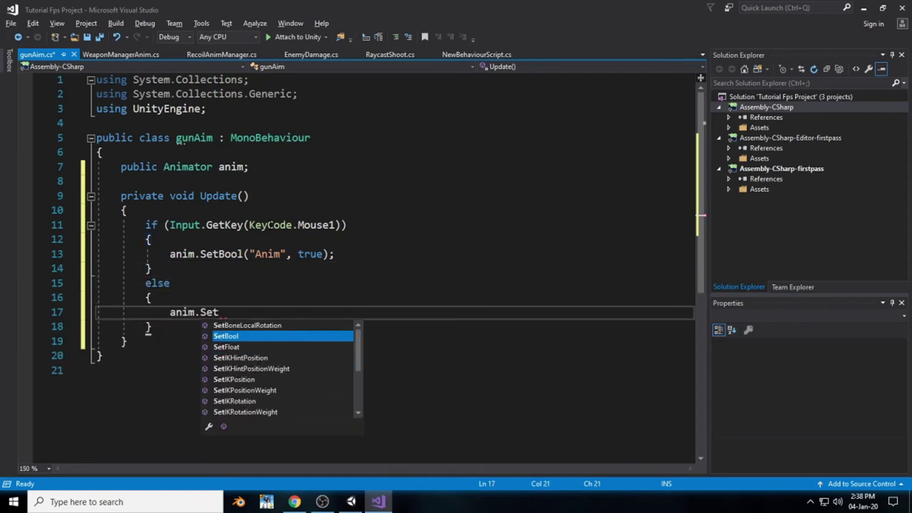
key(Tab)
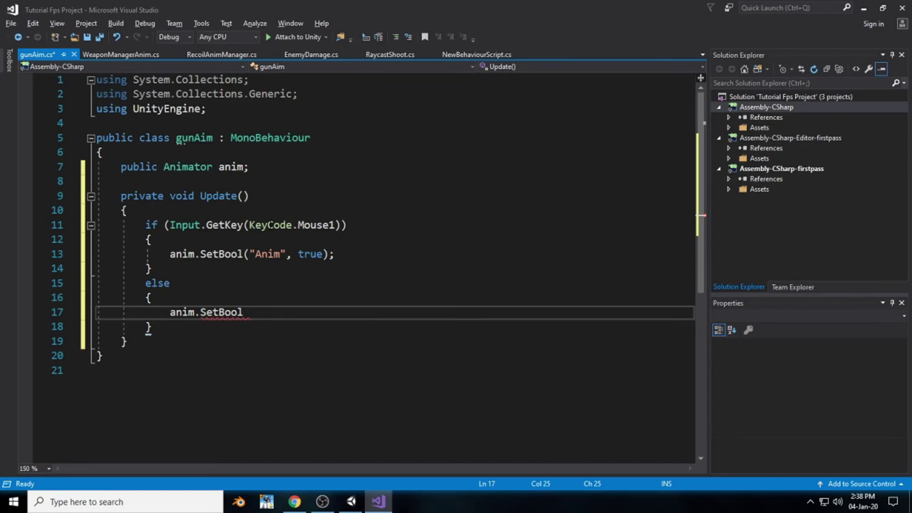
text((")
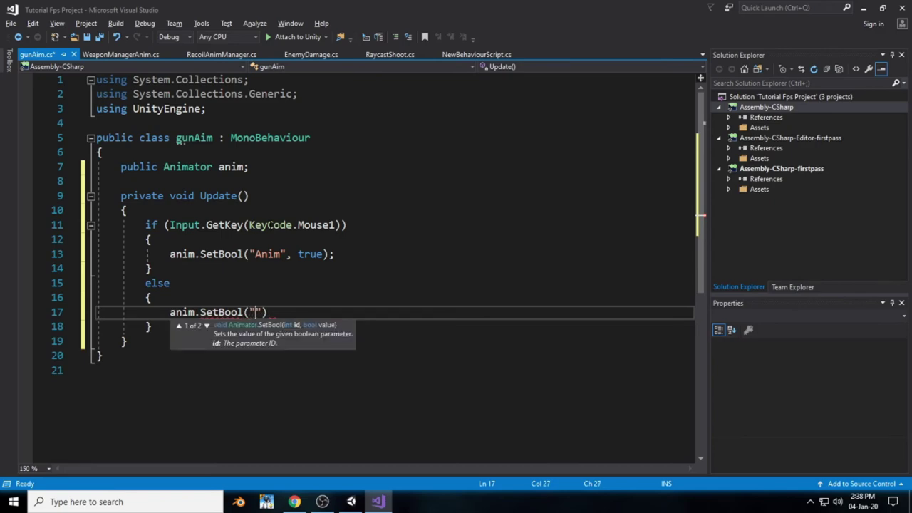
text(Anim)
key(BackSpace)
key(BackSpace)
key(BackSpace)
text(im", false))
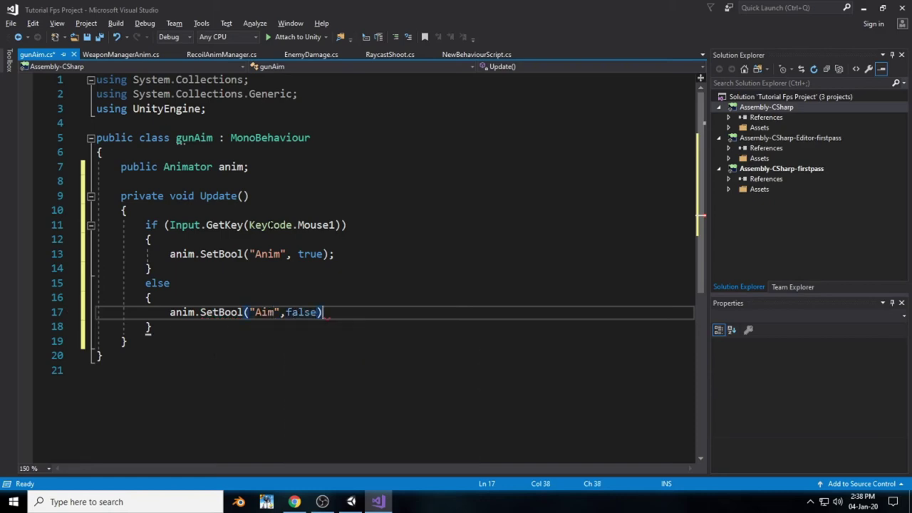
text(;)
- At the start of Update, begin a local RaycastShoot variable declaration with RaycastShoot shoot =
click(327, 212)
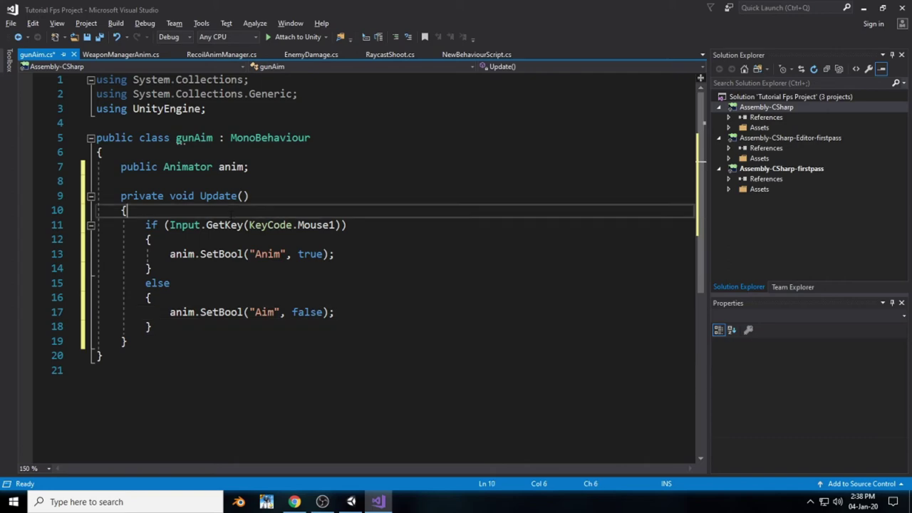
key(Return)
text(Raycast)
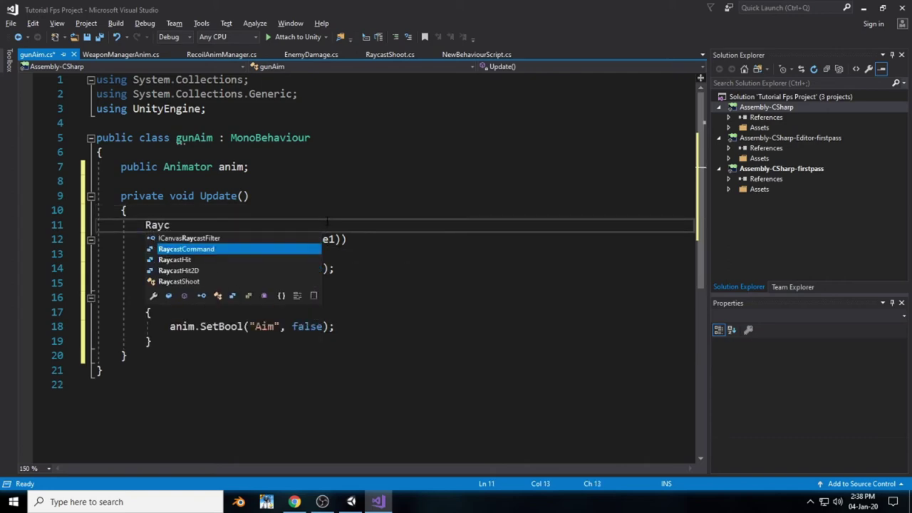
key(Down)
key(Down)
key(Down)
key(Tab)
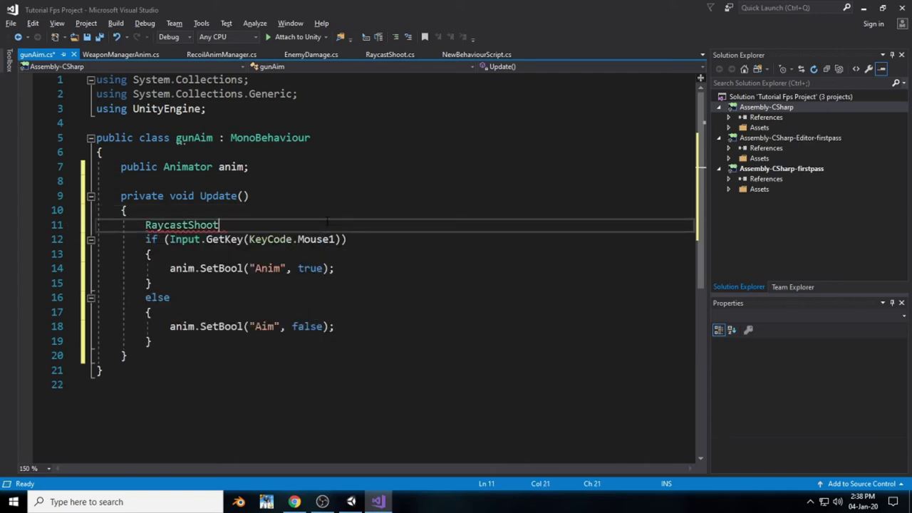
text(shoot =)
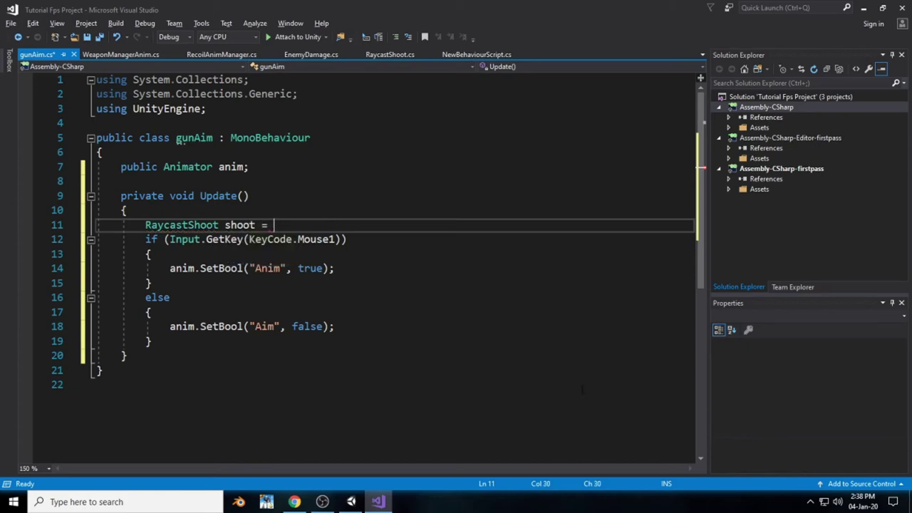
- Declare a public GameObject field named gun below the anim field
click(264, 158)
click(283, 170)
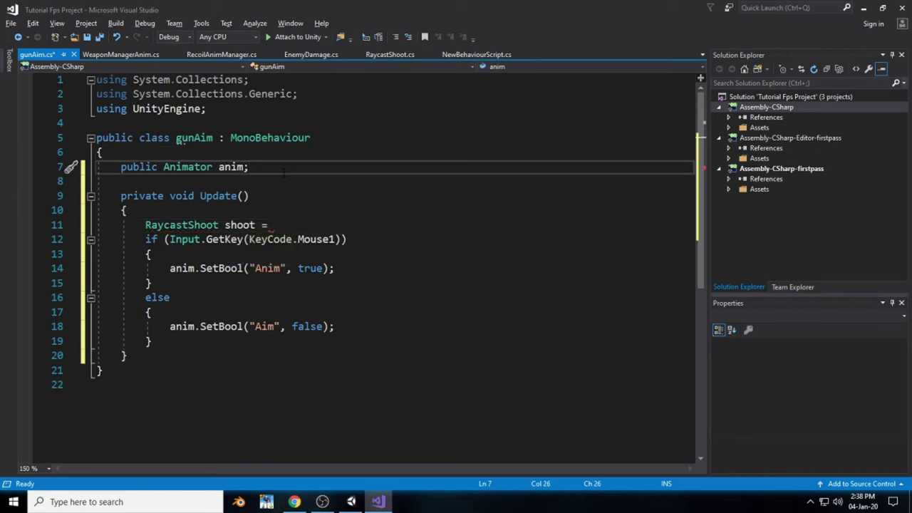
key(Return)
text(pu)
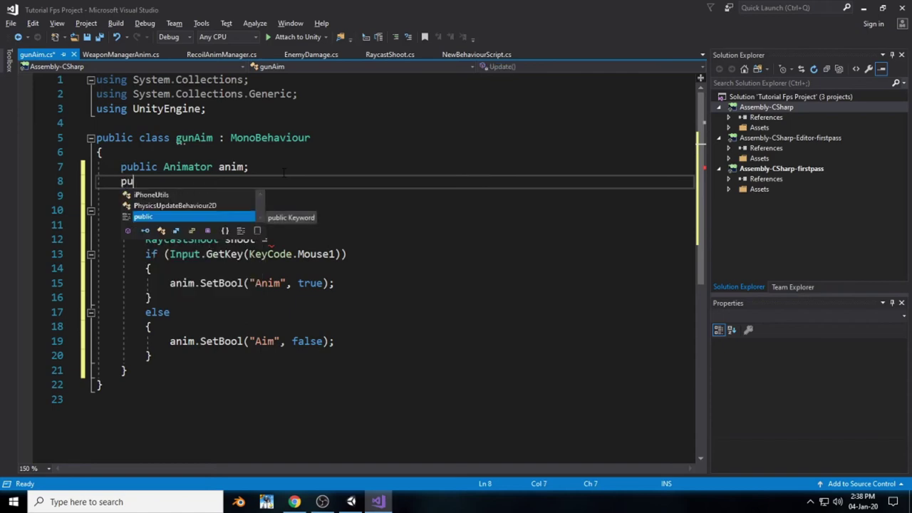
text(blic G)
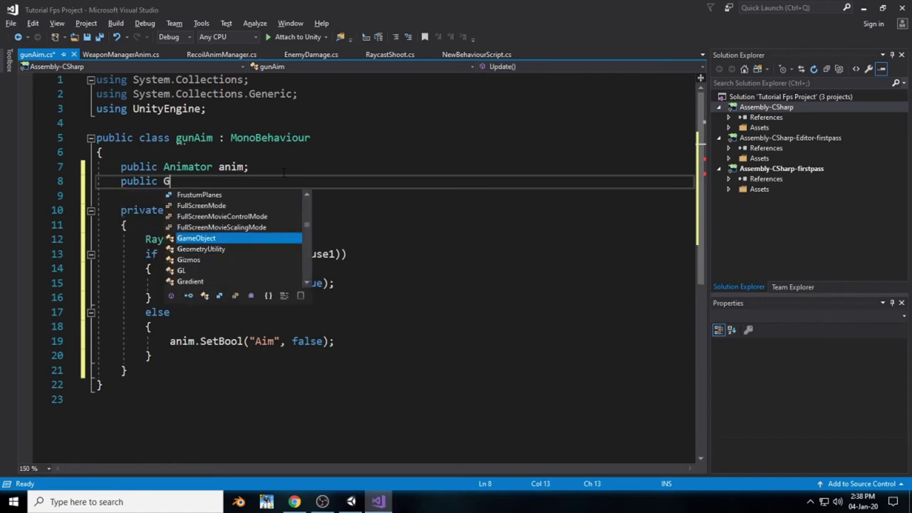
text(ajme gun)
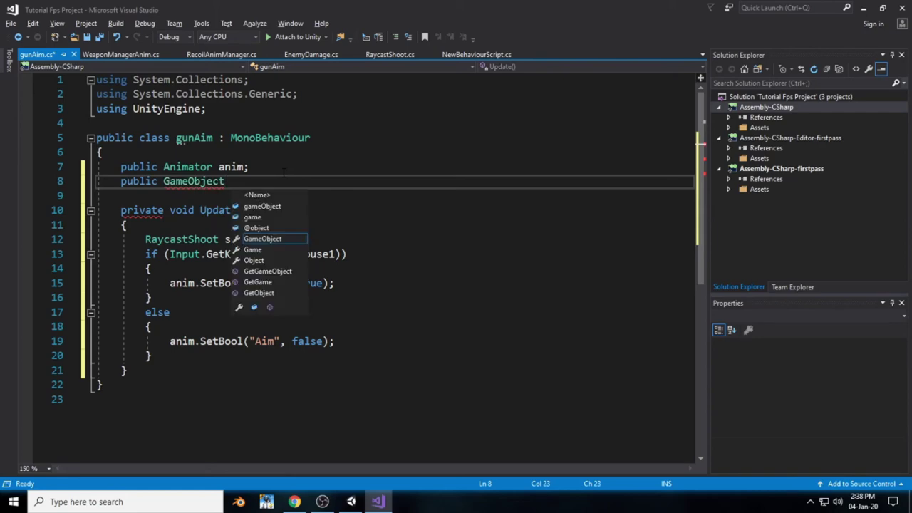
text(;)
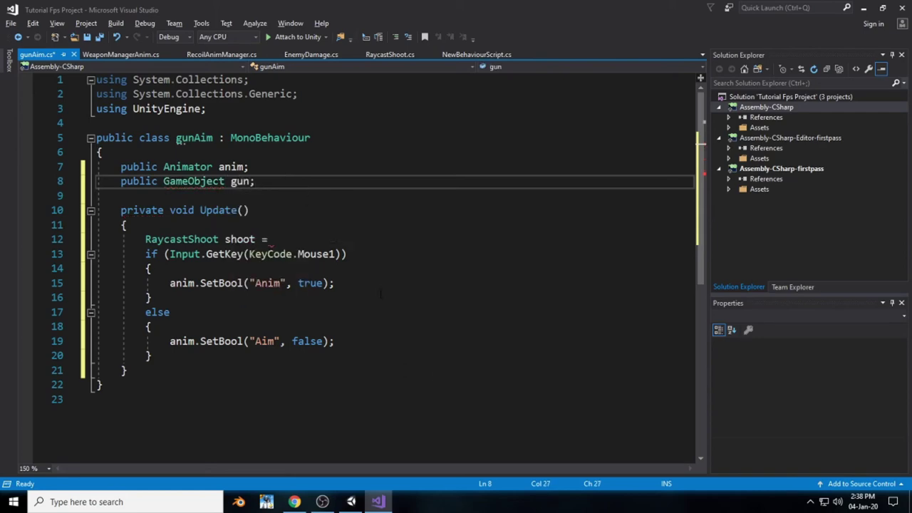
- Complete the shoot variable's assignment in Update with gun.GetComponent<RaycastShoot>();
click(381, 285)
click(276, 239)
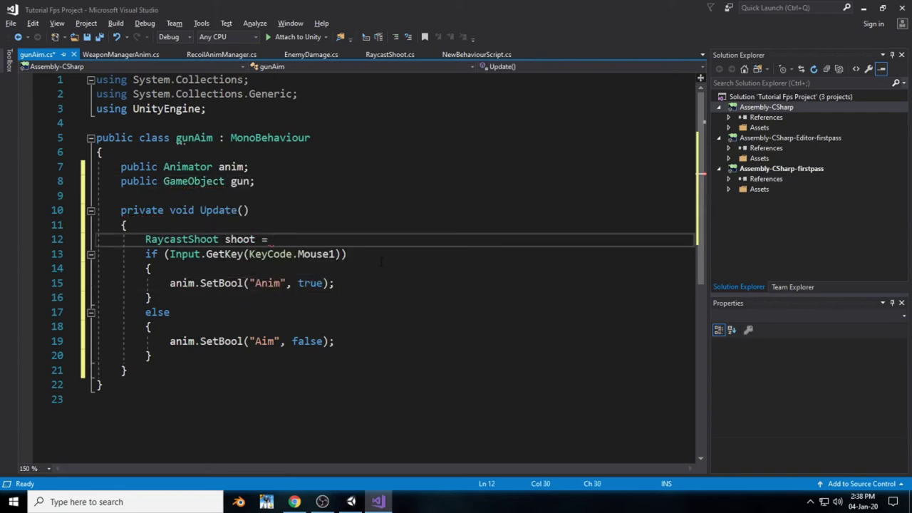
text(gun.)
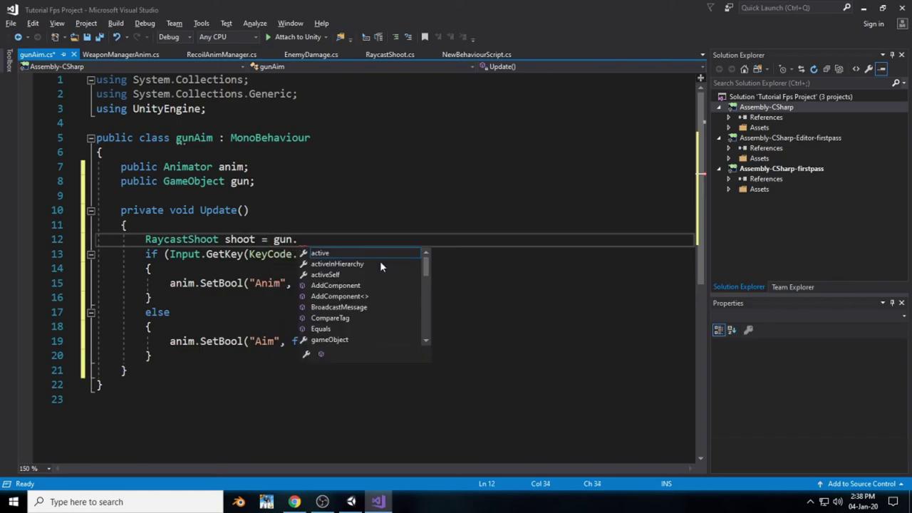
text(GetComponent<)
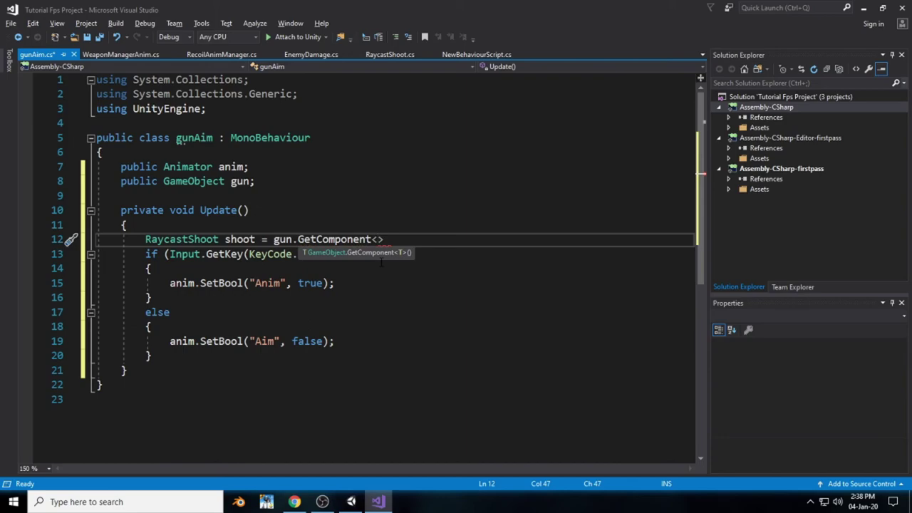
text(Reyc)
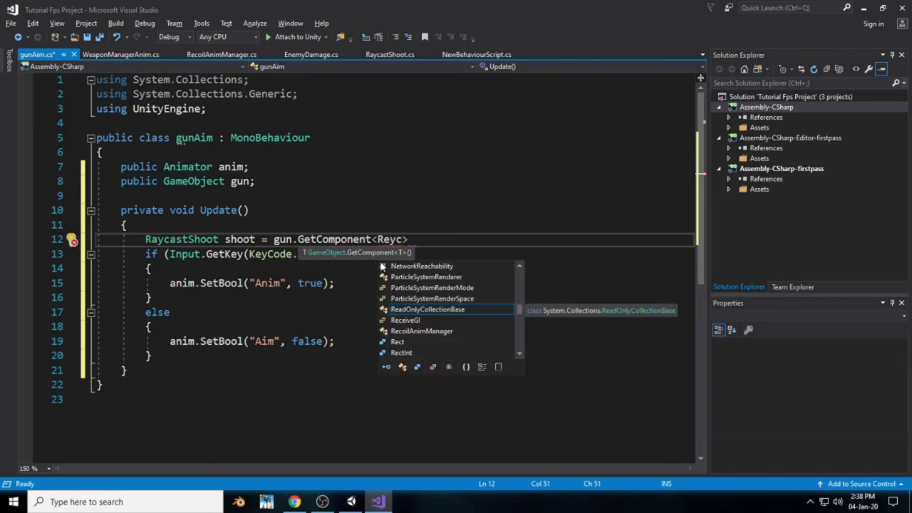
key(BackSpace)
key(BackSpace)
key(BackSpace)
text(aycastShoot)
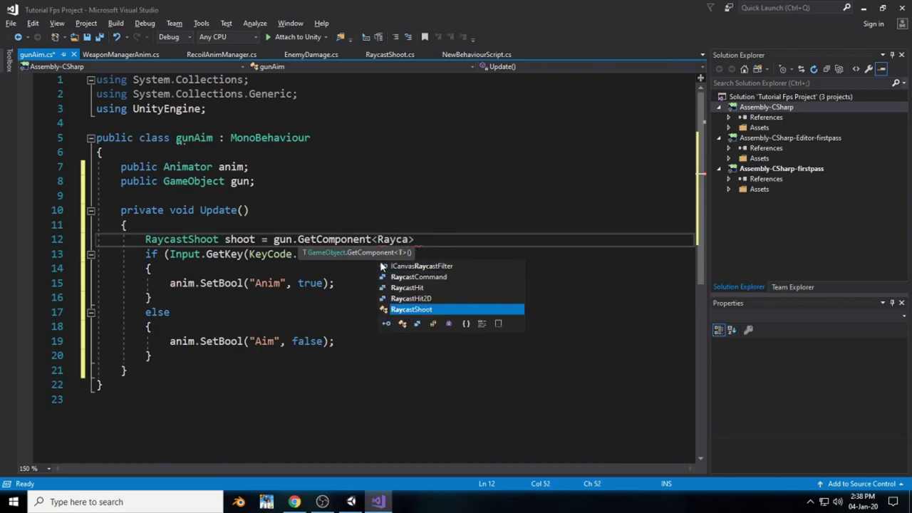
text(>)
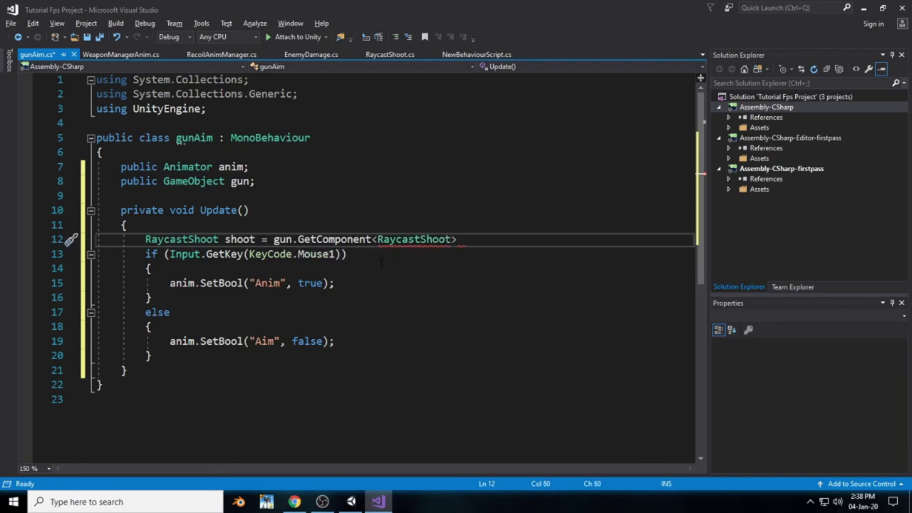
text(();)
- Extend the Mouse1 if condition with && shoot.IsReloading, without call parentheses
click(340, 254)
text(&& Rel)
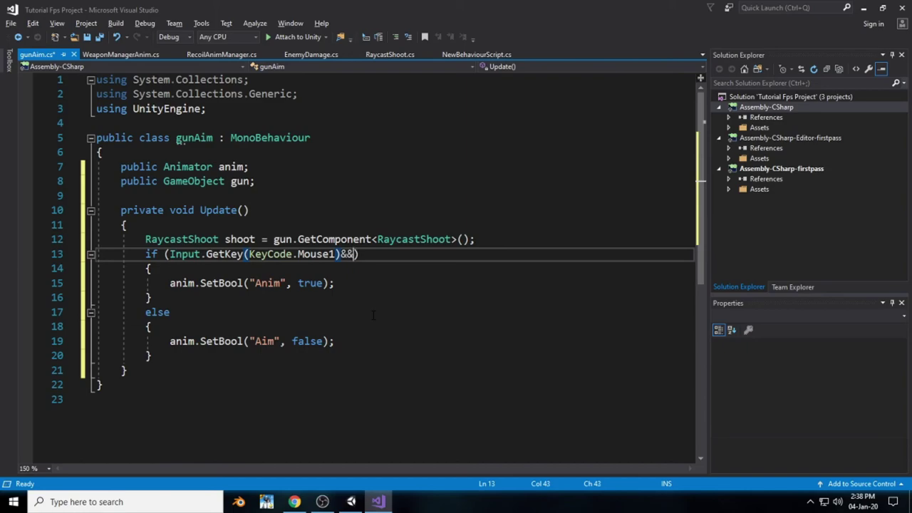
key(BackSpace)
key(BackSpace)
key(BackSpace)
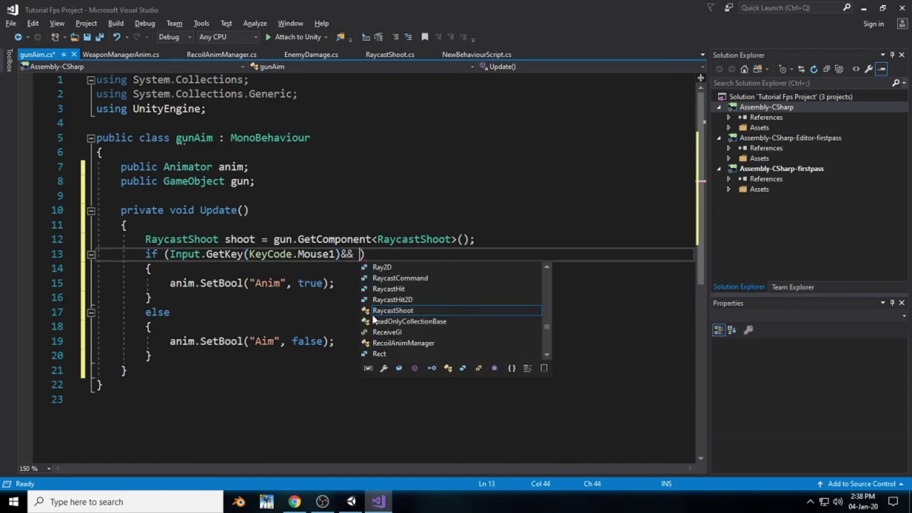
text(shoot)
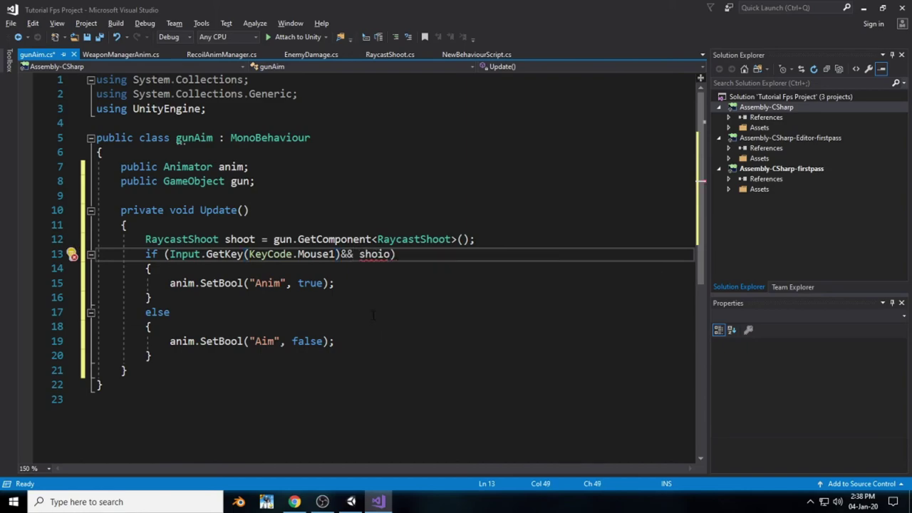
text(.Is)
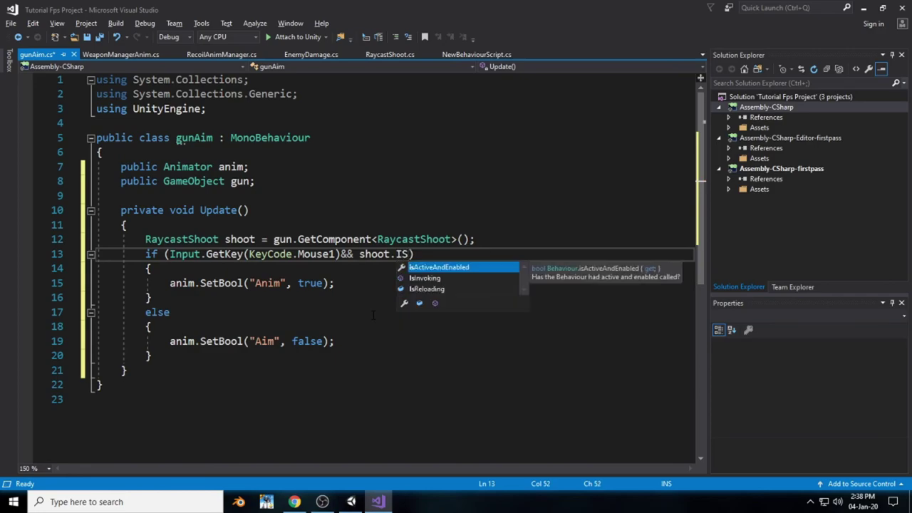
key(Tab)
text(()
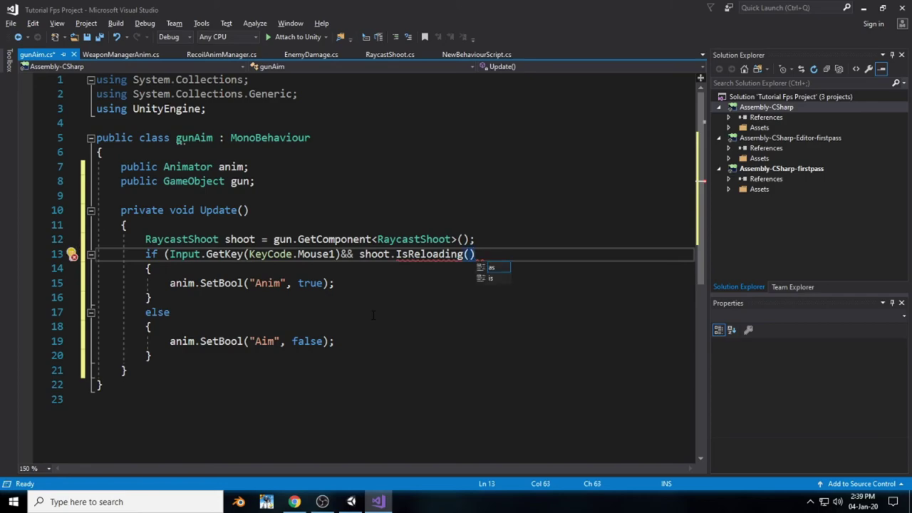
key(BackSpace)
key(BackSpace)
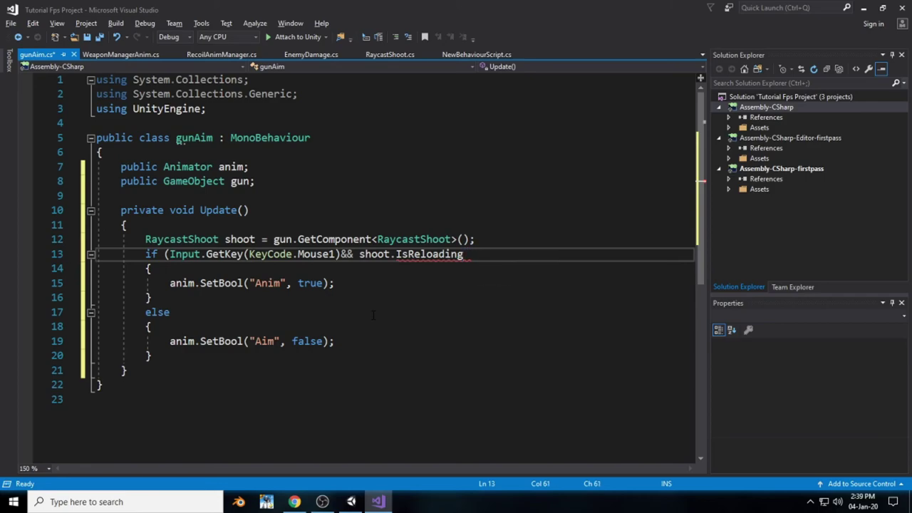
- Compare shoot.IsReloading with ==false, close the if condition's parenthesis and save gunAim.cs
text(==fa)
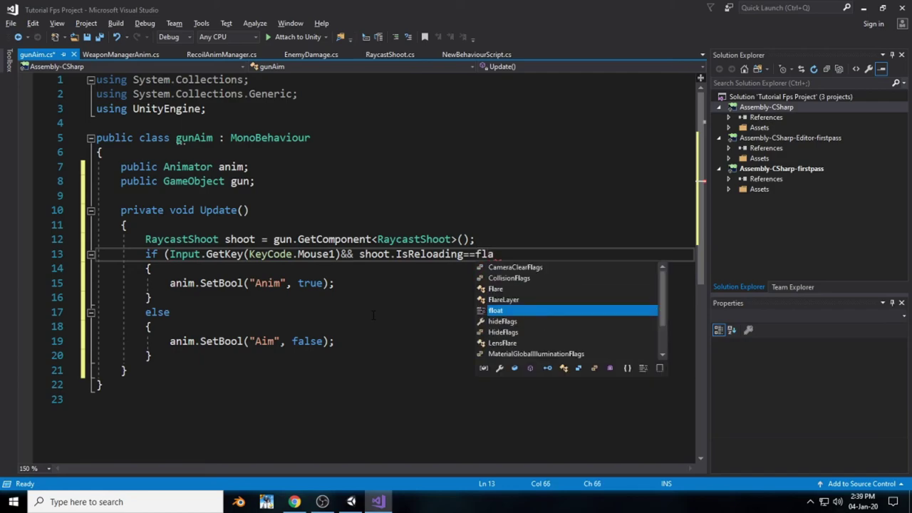
text(lse)
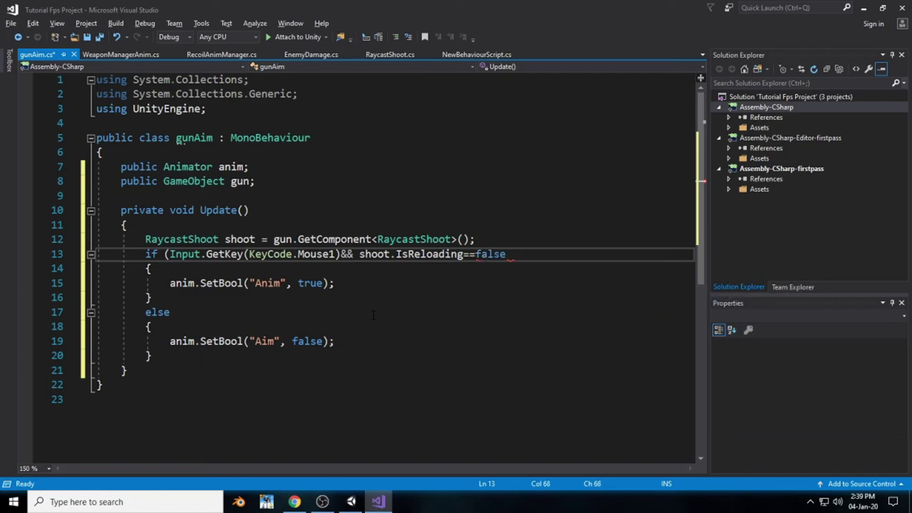
key(Right)
key(Up)
text())
key(ctrl+s)
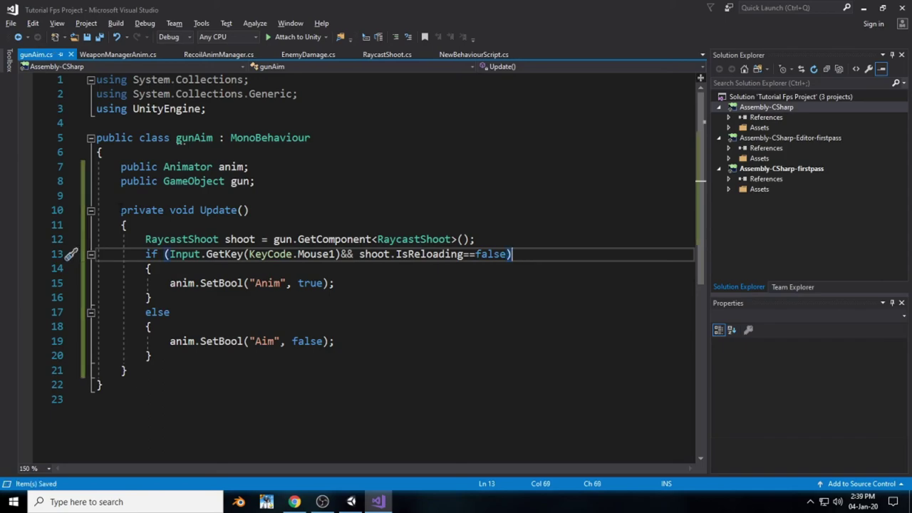
- Switch to Unity, attach the gunAim script to the M4AnimAssist object and keep that object selected
key(alt+Tab)
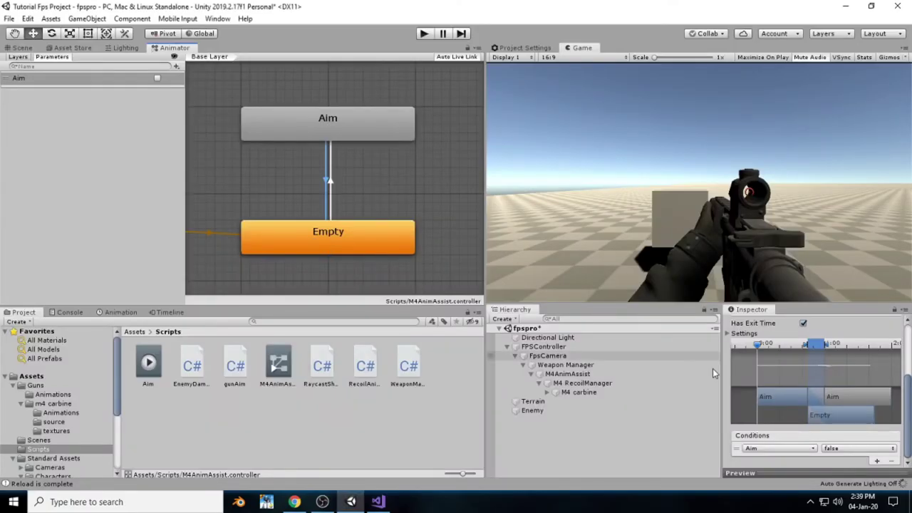
click(553, 375)
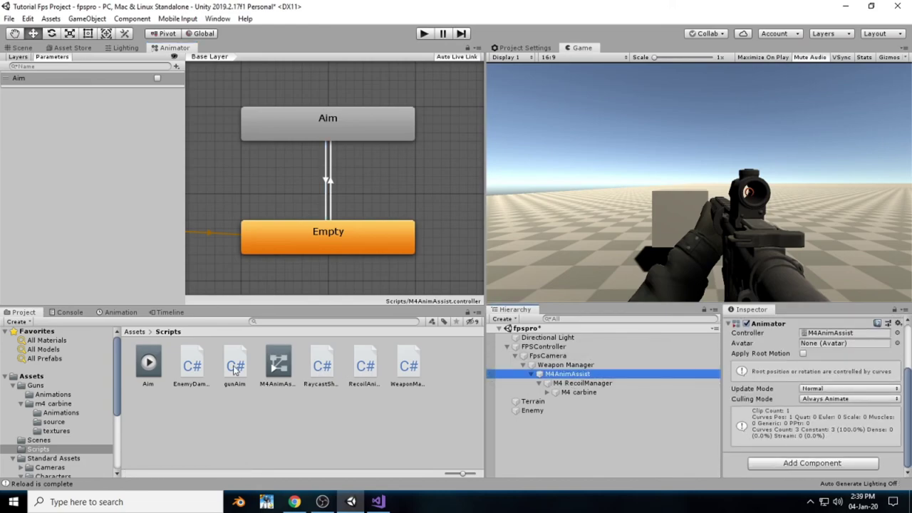
drag(235, 369, 566, 381)
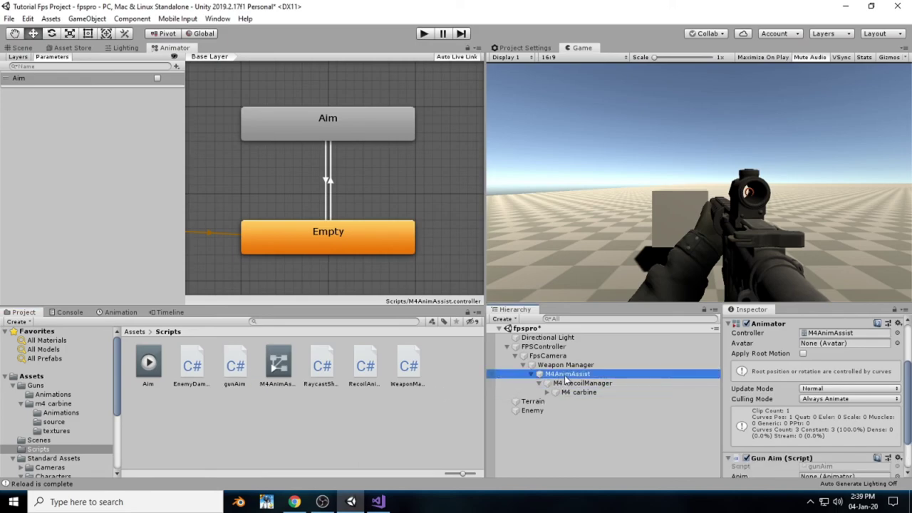
click(565, 377)
scroll(846, 440, down, 2)
click(599, 423)
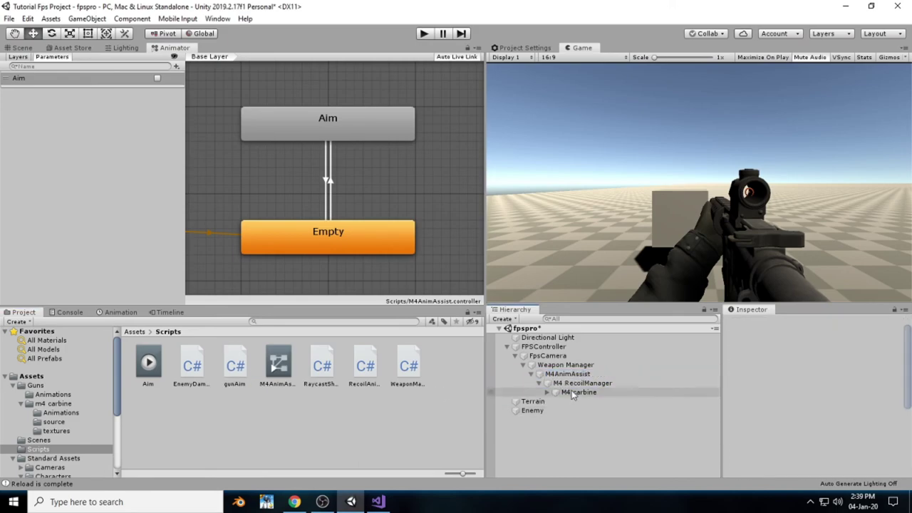
click(567, 374)
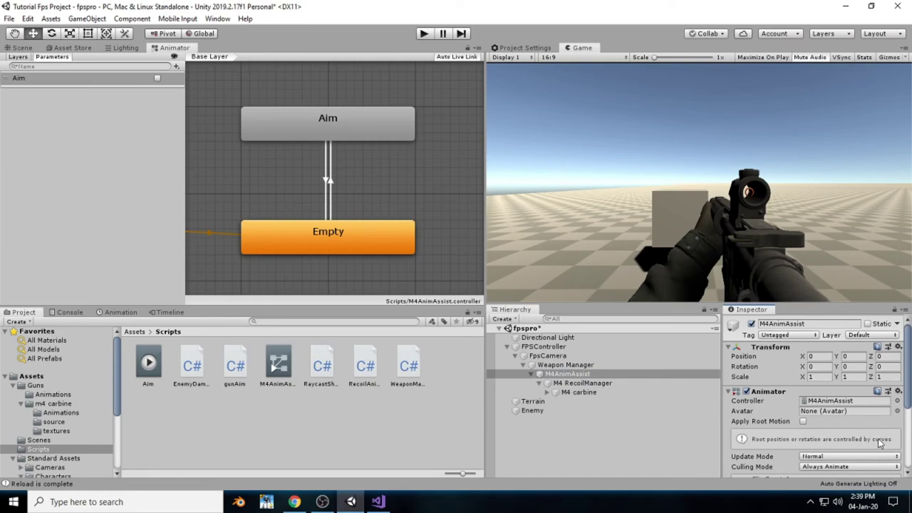
- Assign the M4AnimAssist object to the Gun Aim component's Anim field and M4 carbine to its Gun field
scroll(879, 443, down, 3)
drag(562, 374, 824, 436)
drag(586, 393, 832, 449)
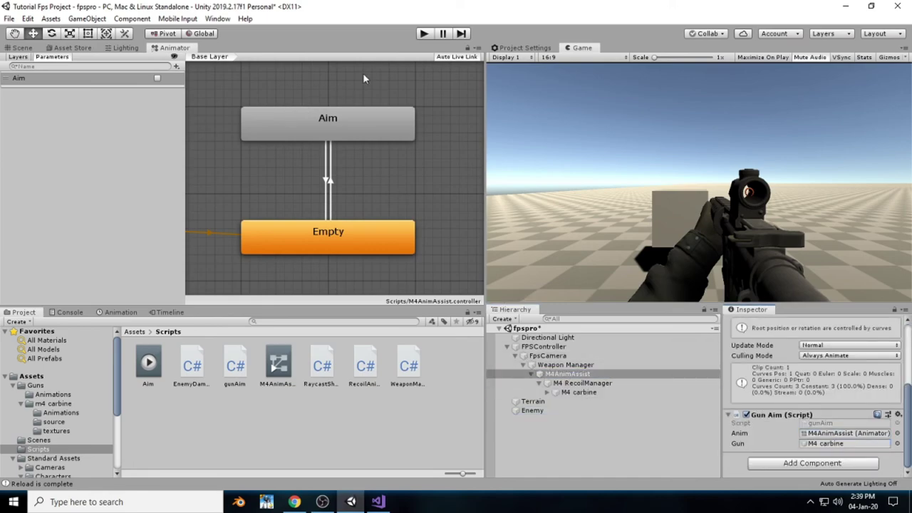
- Run the scene to test the gunAim script in the game view and exit play mode
click(424, 34)
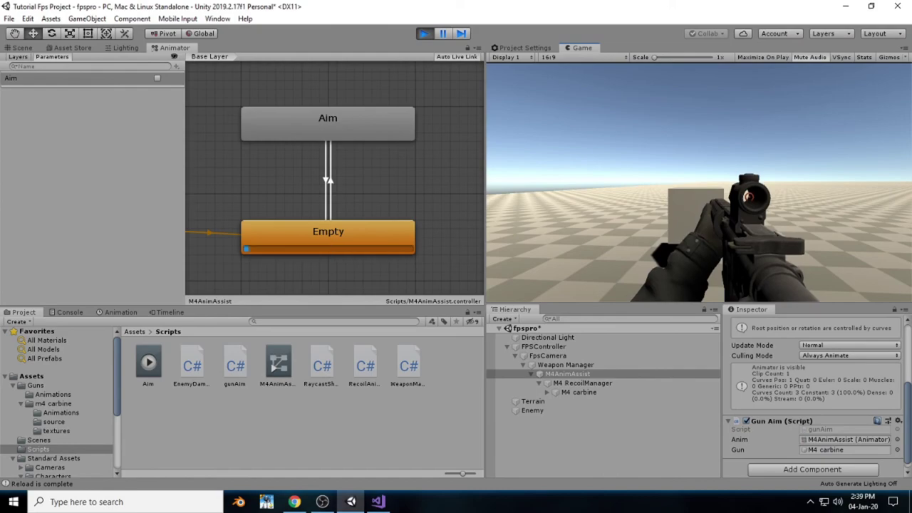
click(699, 182)
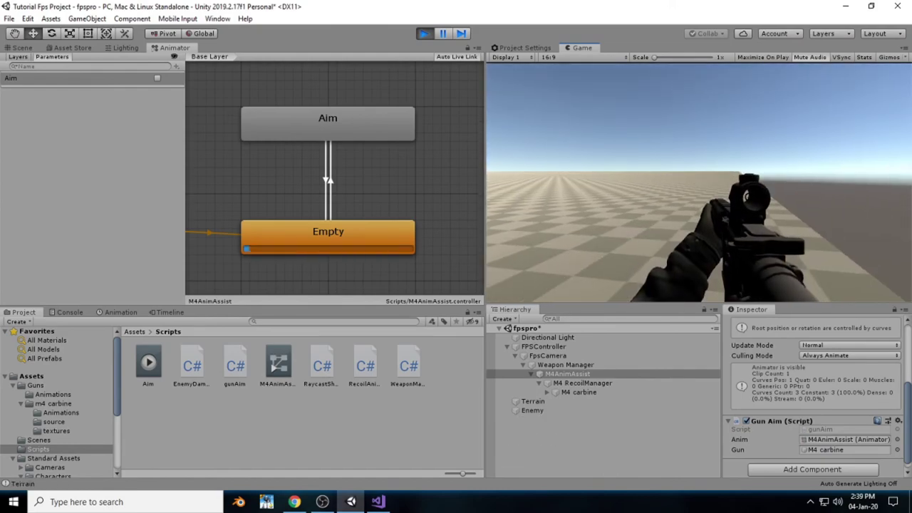
key(Escape)
click(424, 33)
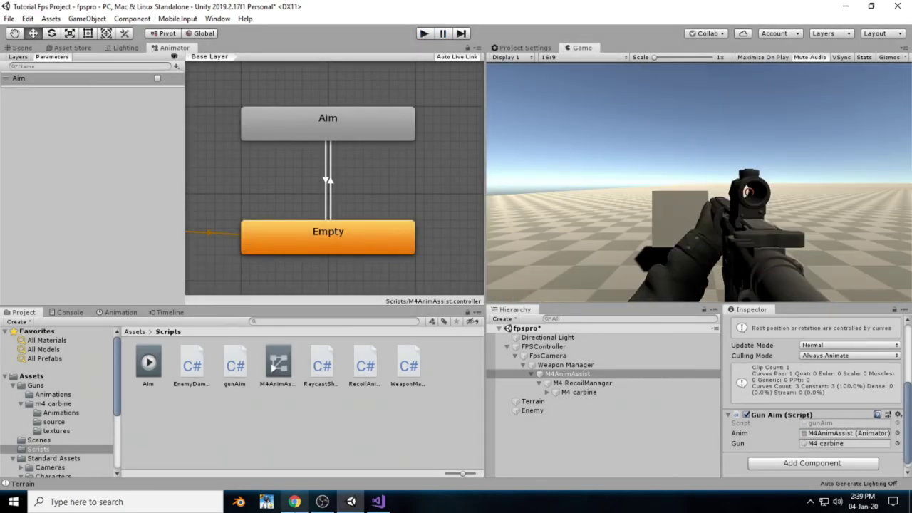
- Compare the SetBool parameter names in gunAim.cs with Unity's Aim parameter and the Empty -> Aim transition condition
click(378, 500)
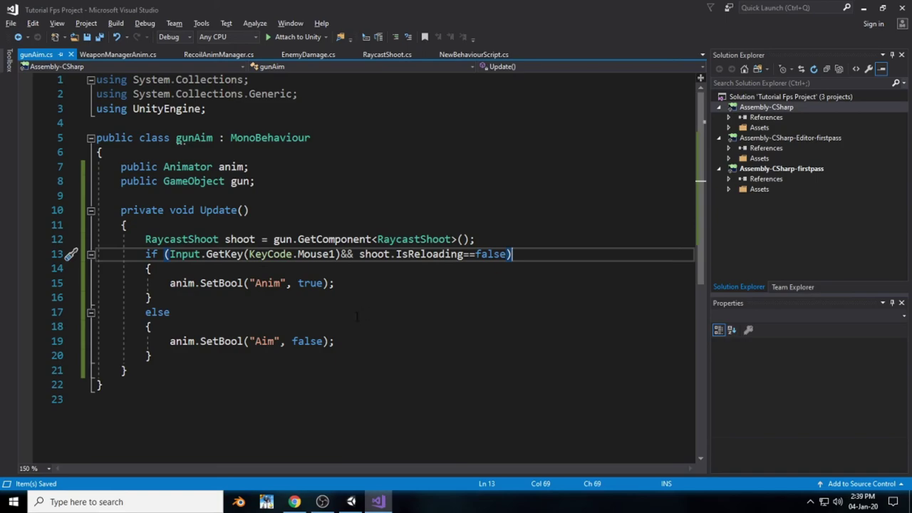
click(347, 349)
click(348, 342)
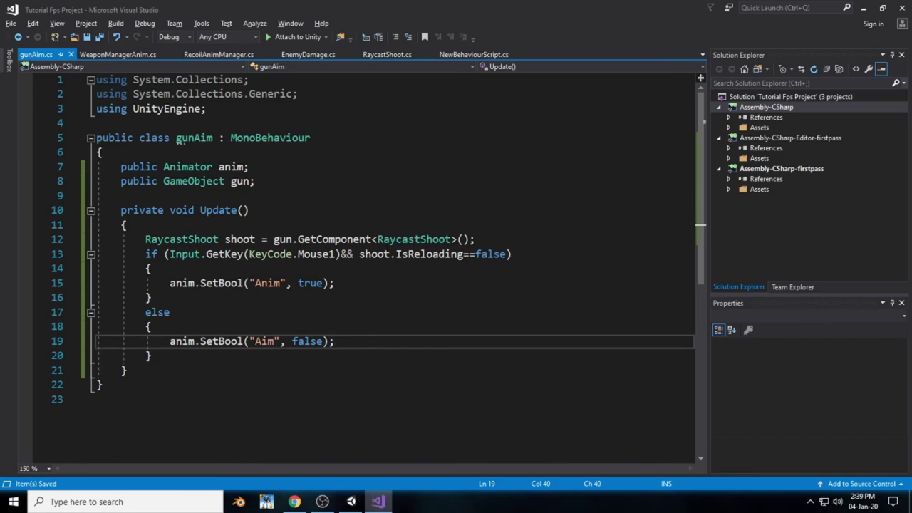
key(alt+Tab)
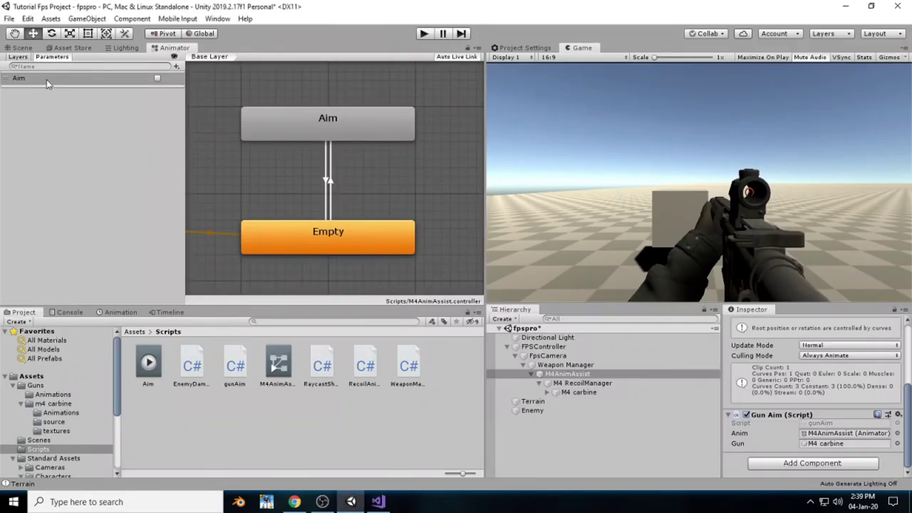
click(46, 79)
click(330, 182)
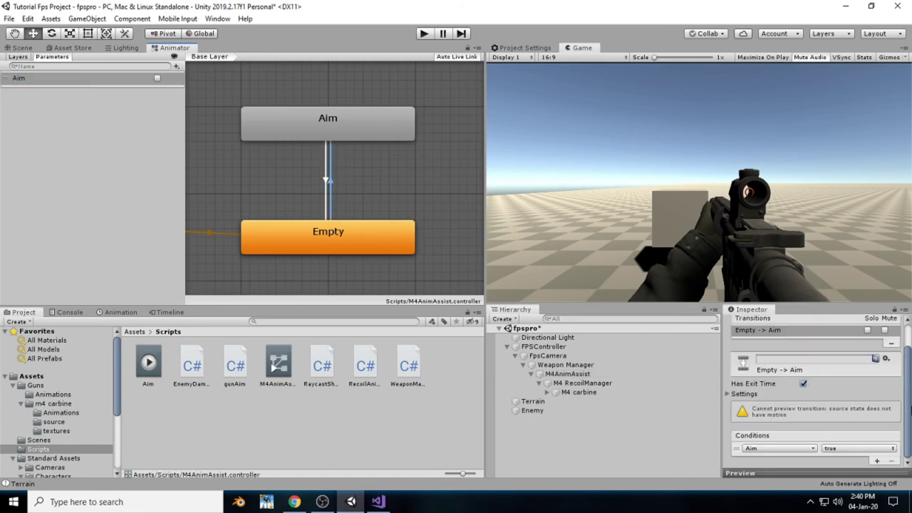
- In gunAim.cs in Visual Studio, correct the first SetBool call's parameter from "Anim" to "Aim" and save the script
key(alt+Tab)
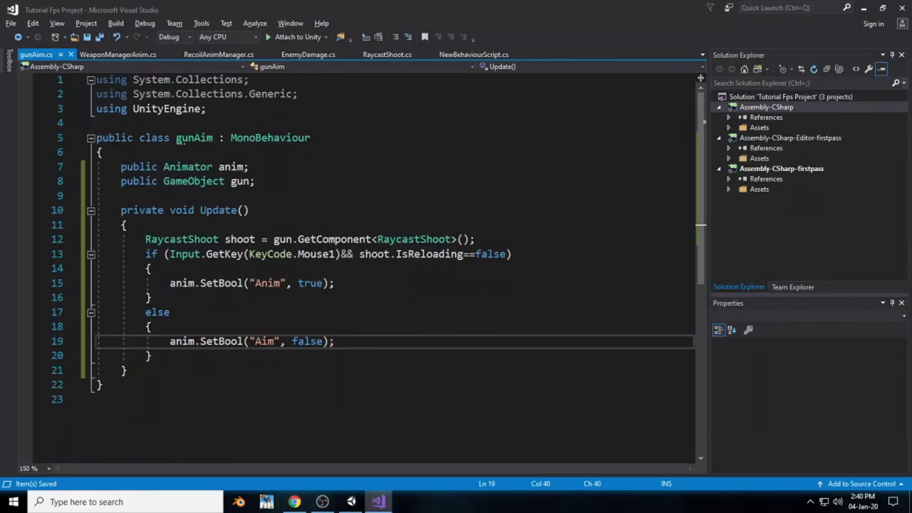
click(277, 283)
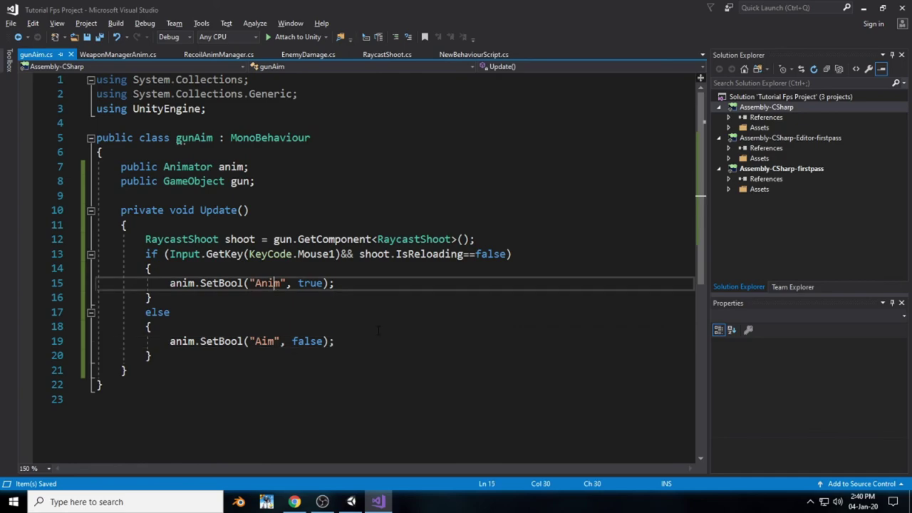
key(BackSpace)
key(BackSpace)
text(i)
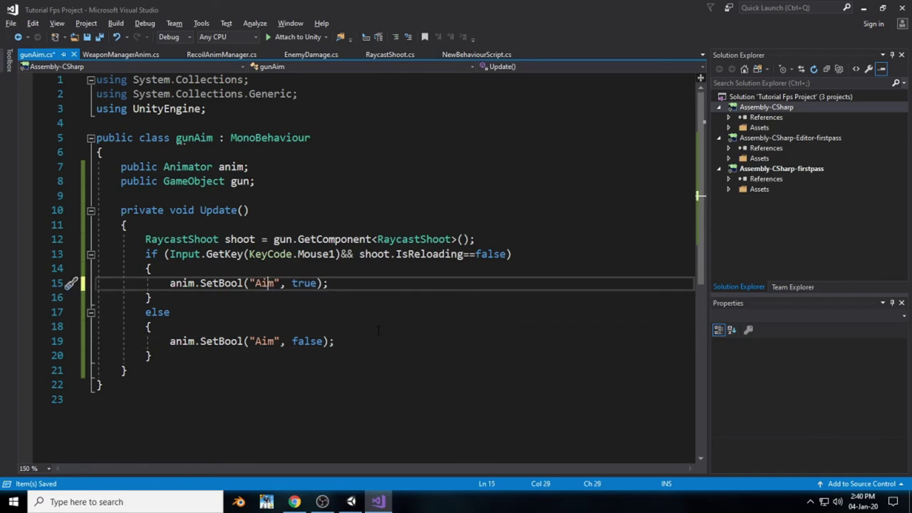
- Switch to Unity, run the scene to test walking and aiming the M4, and stop play mode
key(alt+Tab)
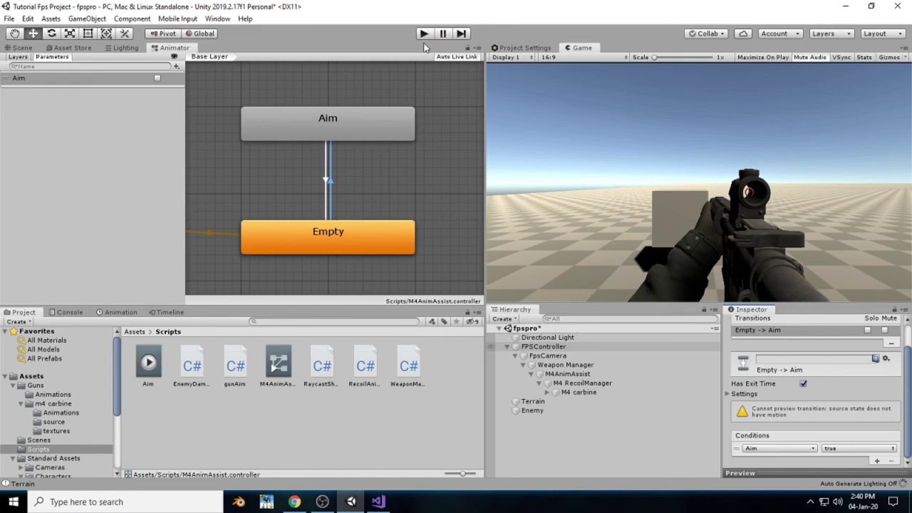
click(424, 35)
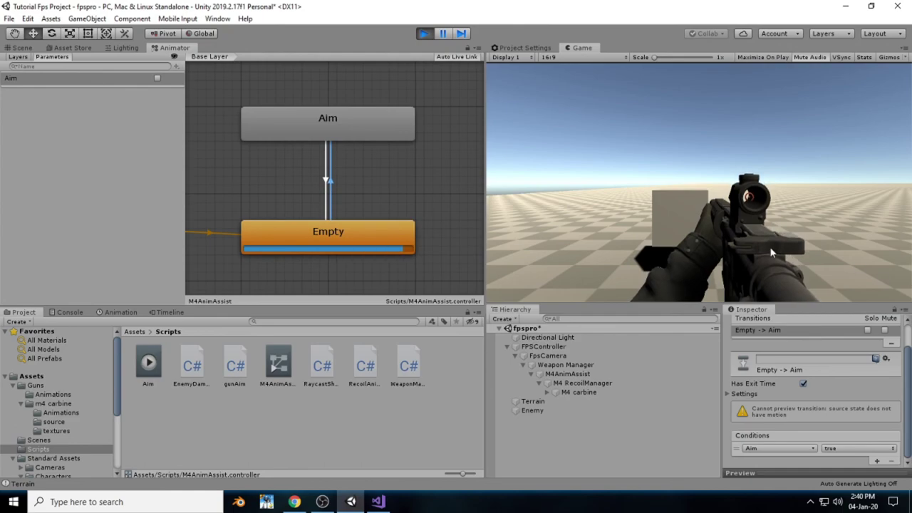
key(w)
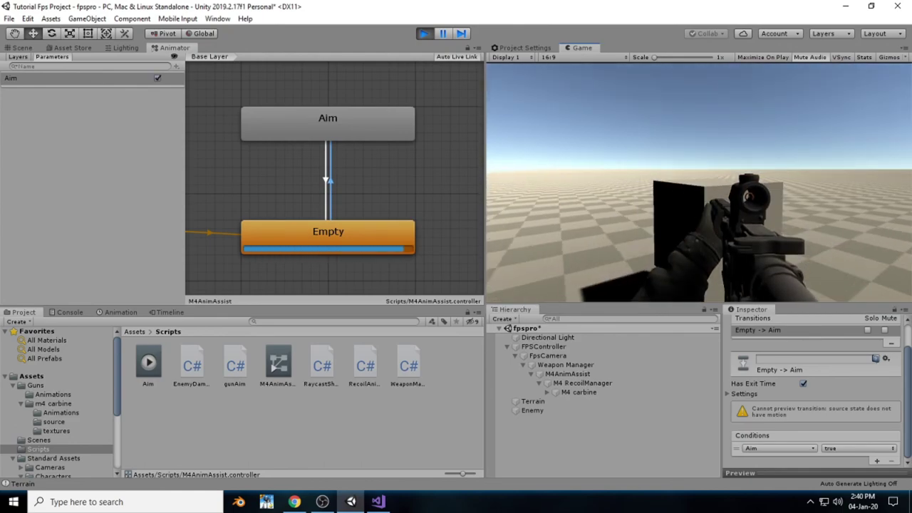
right_click(699, 182)
right_click(699, 182)
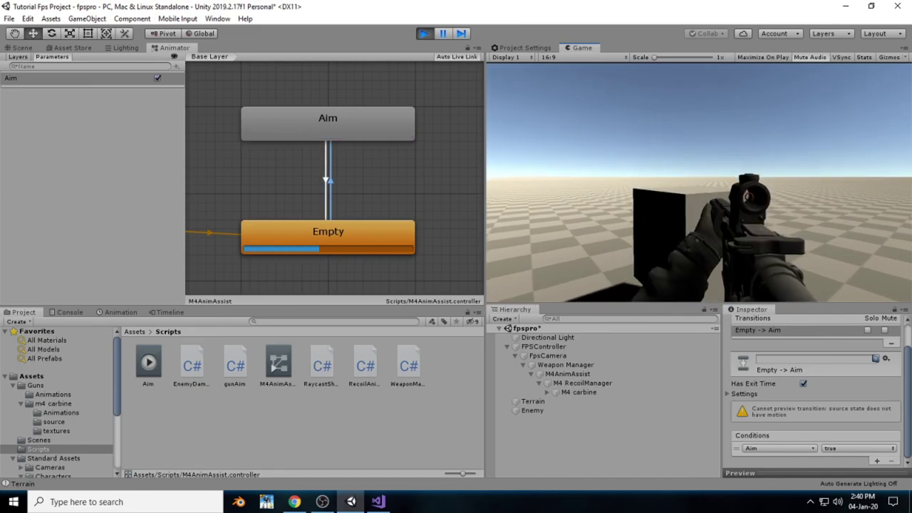
right_click(699, 183)
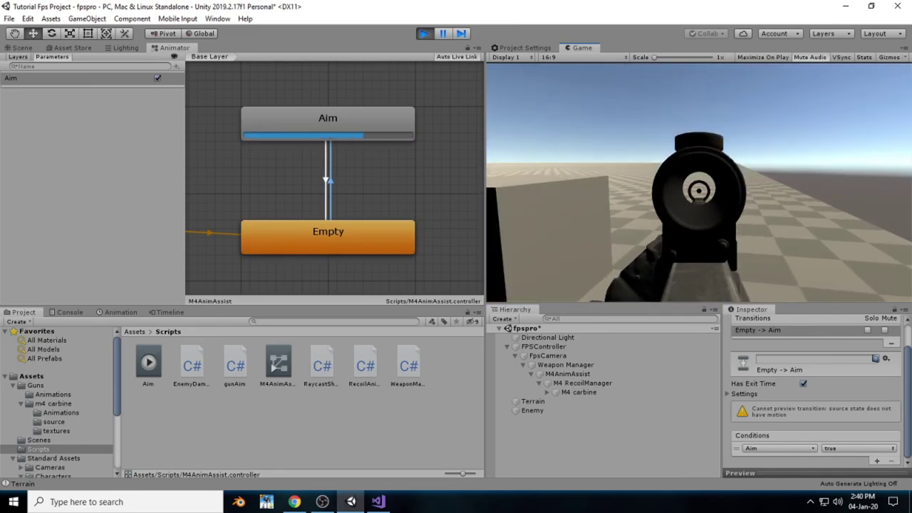
key(ctrl+p)
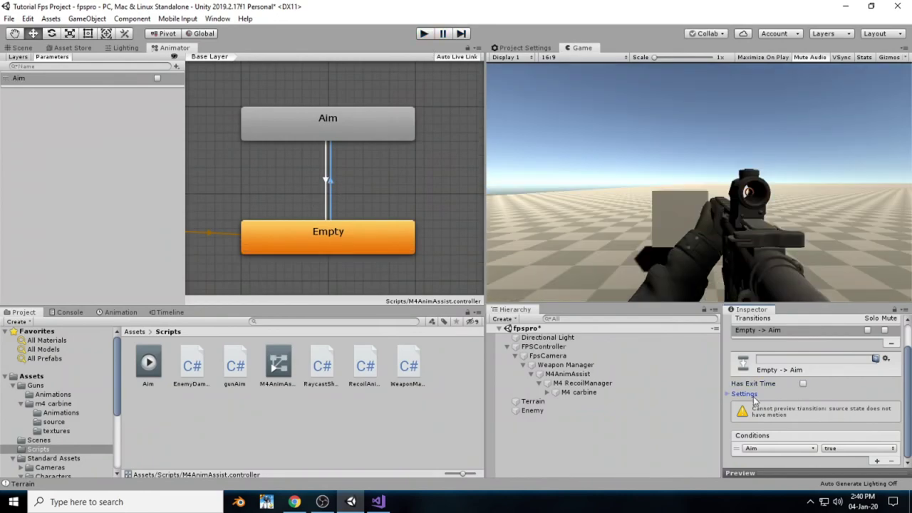
- Disable Has Exit Time and Fixed Duration on the Empty -> Aim and Aim -> Empty transitions, setting Aim -> Empty's Transition Duration to 0
click(728, 394)
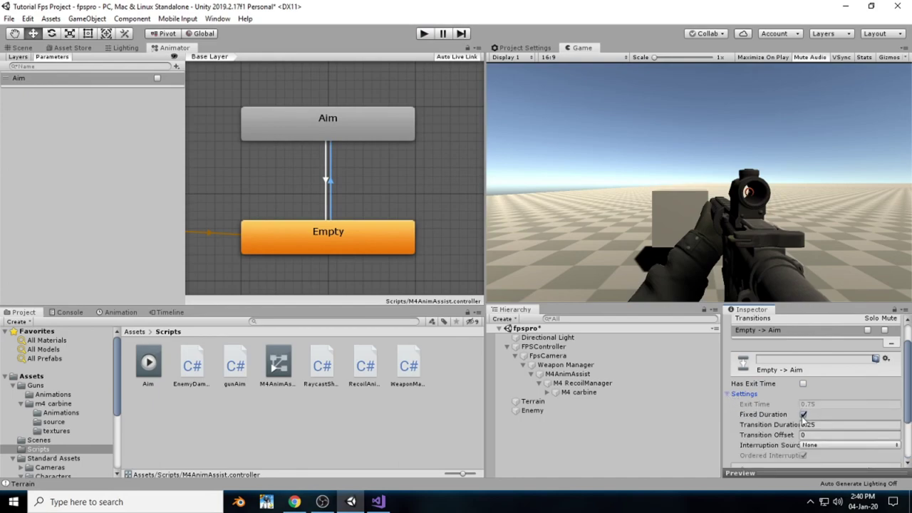
scroll(877, 393, down, 2)
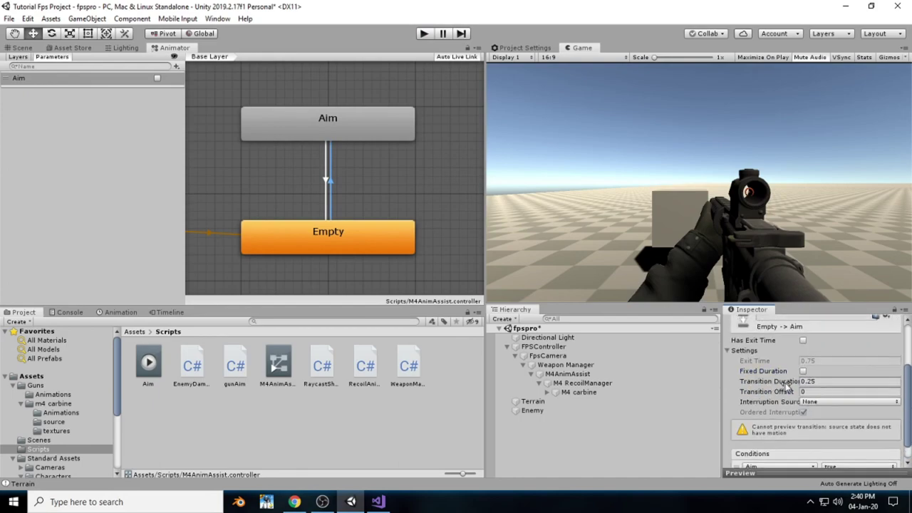
click(324, 185)
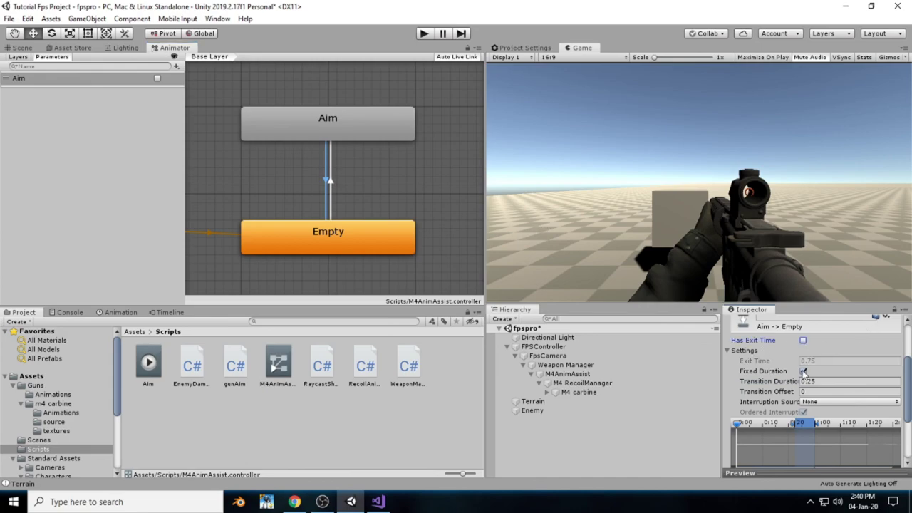
drag(735, 384, 383, 38)
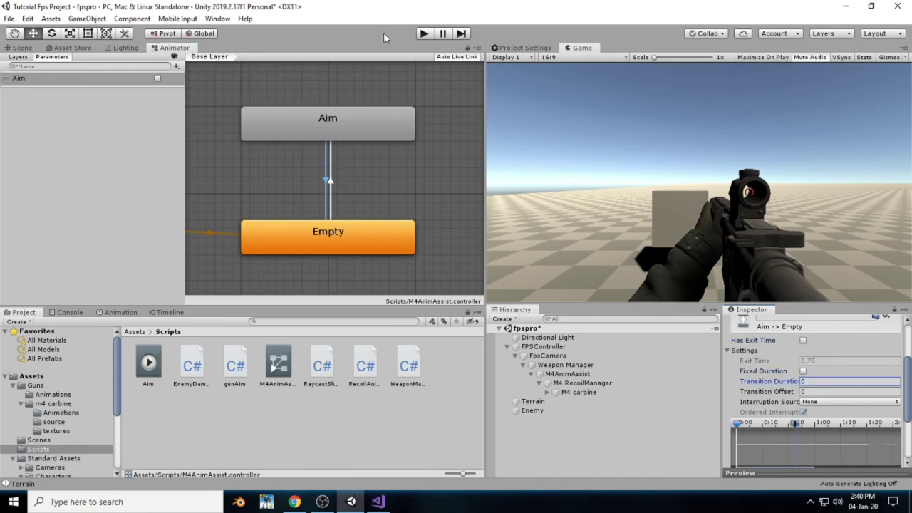
- Run the scene and test aiming down the sight, firing and reloading the M4 in two rounds
click(424, 34)
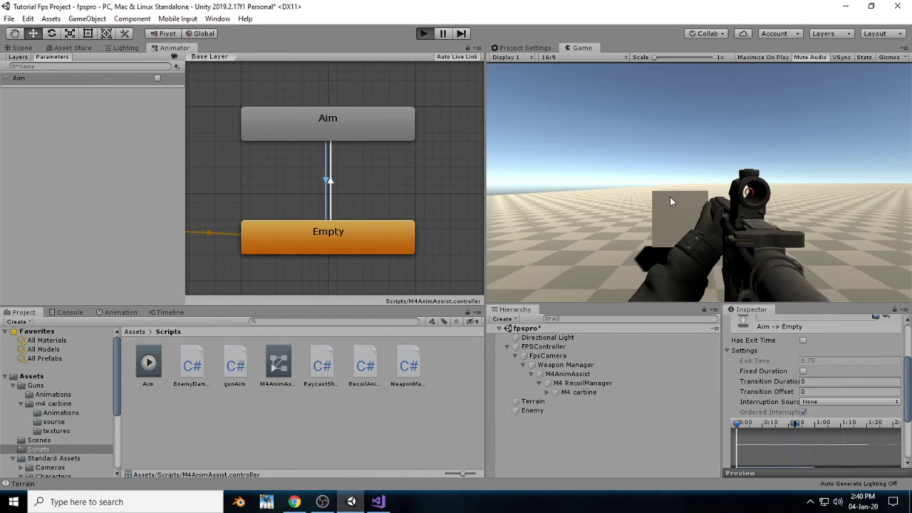
right_click(698, 182)
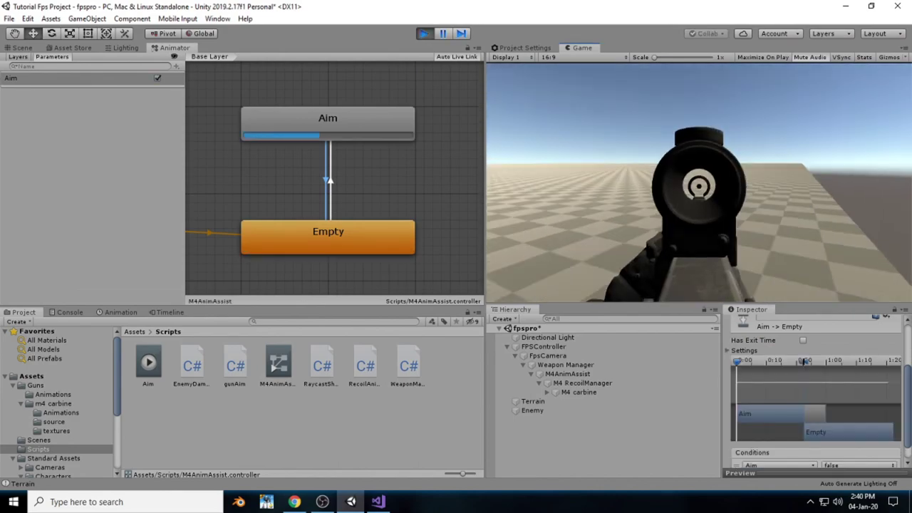
click(699, 186)
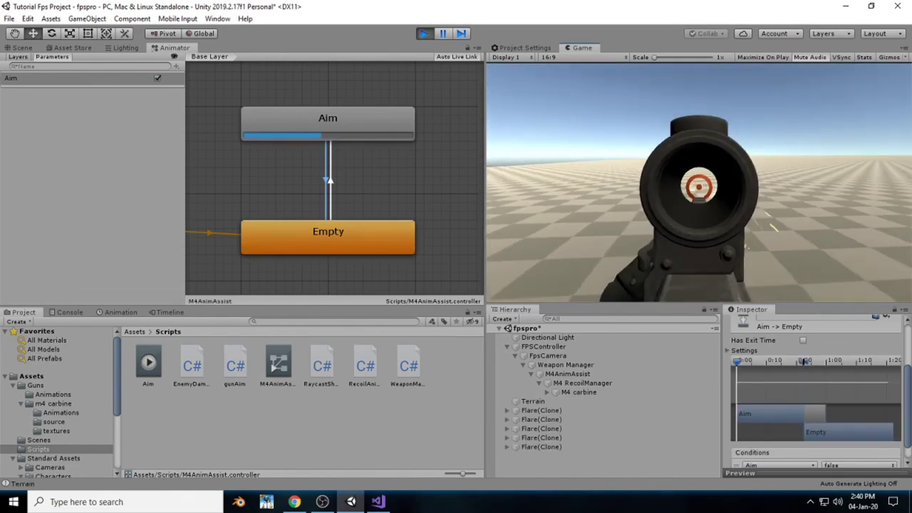
key(r)
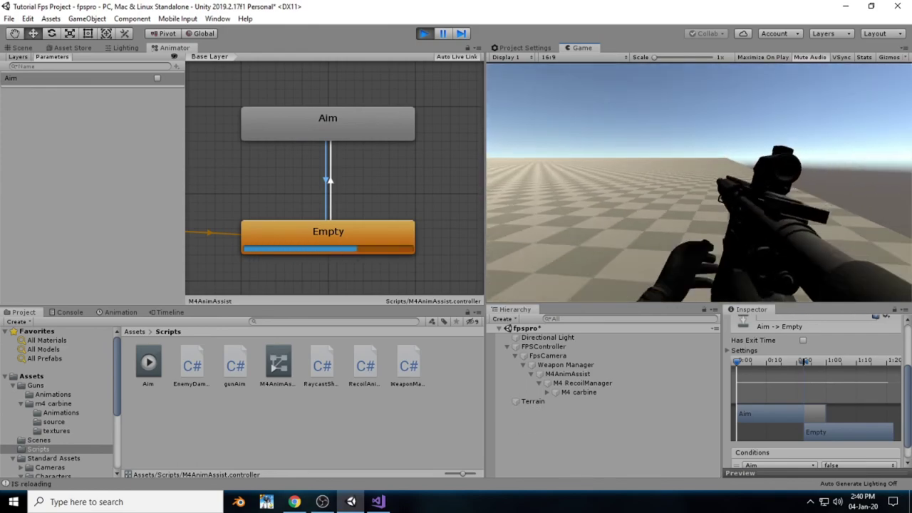
right_click(670, 197)
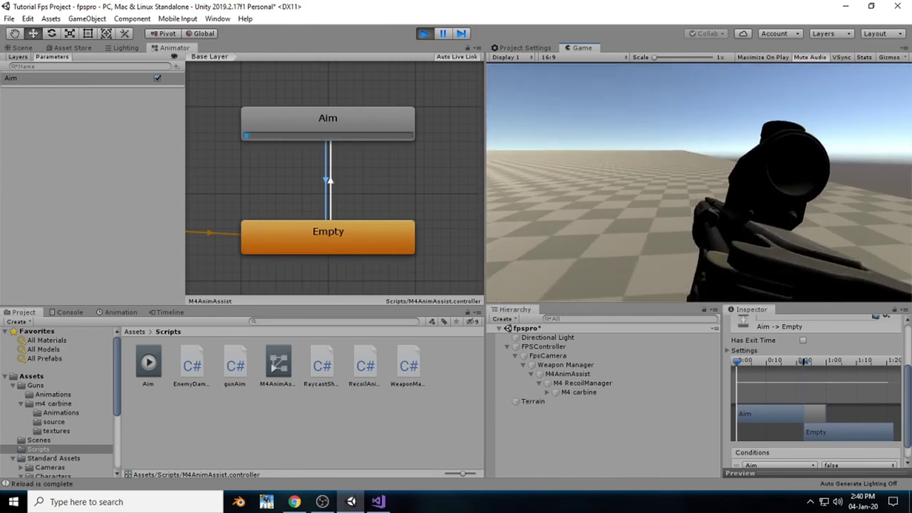
right_click(698, 182)
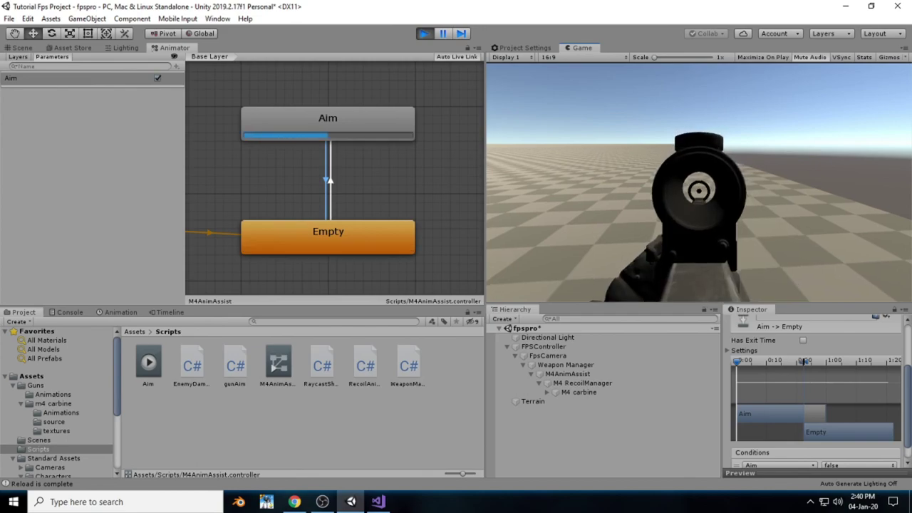
click(698, 182)
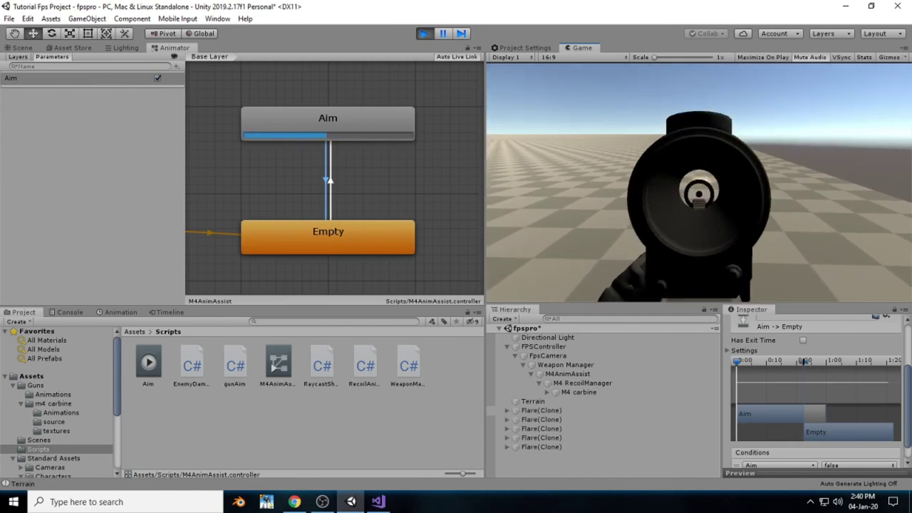
key(r)
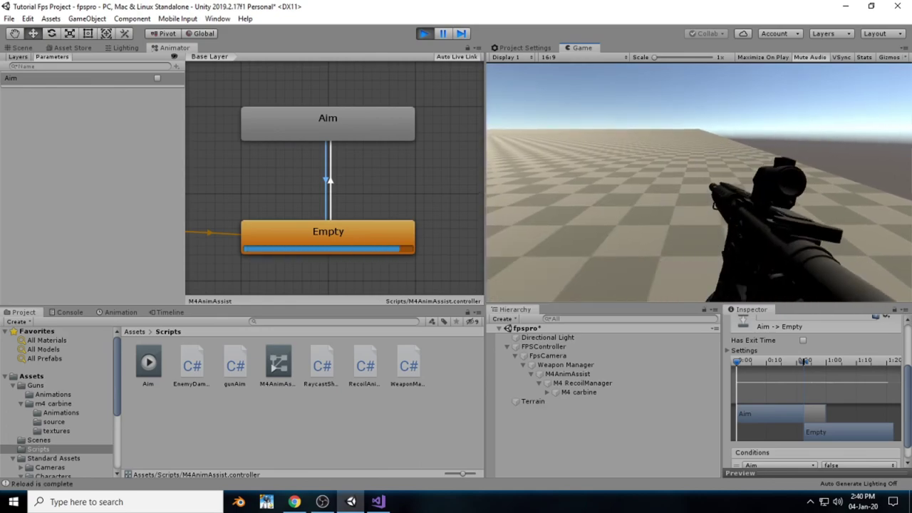
- Toggle aiming repeatedly in the running game to check the transition response, and exit play mode
right_click(698, 183)
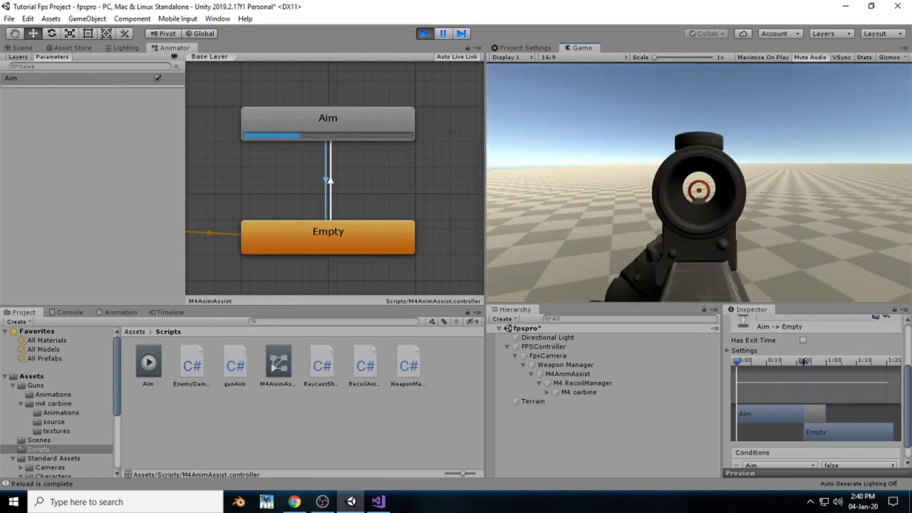
right_click(698, 182)
right_click(698, 182)
right_click(698, 183)
right_click(699, 182)
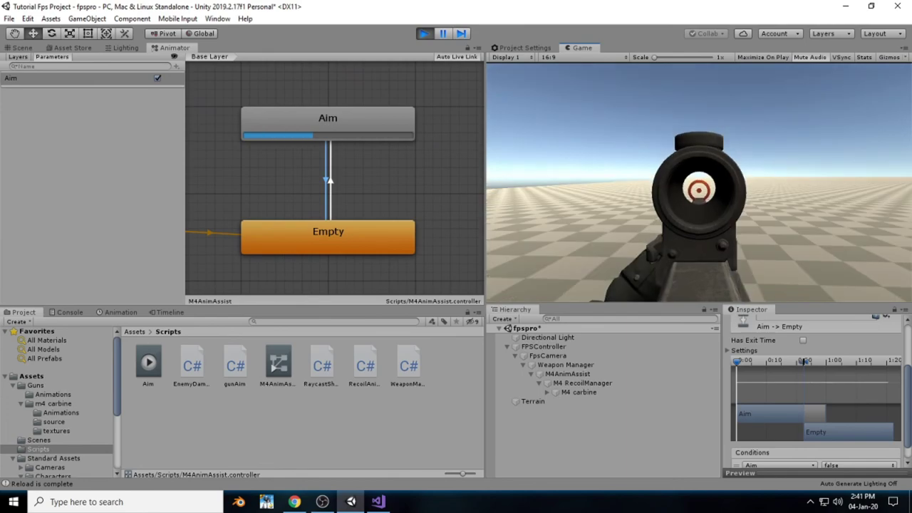
click(424, 34)
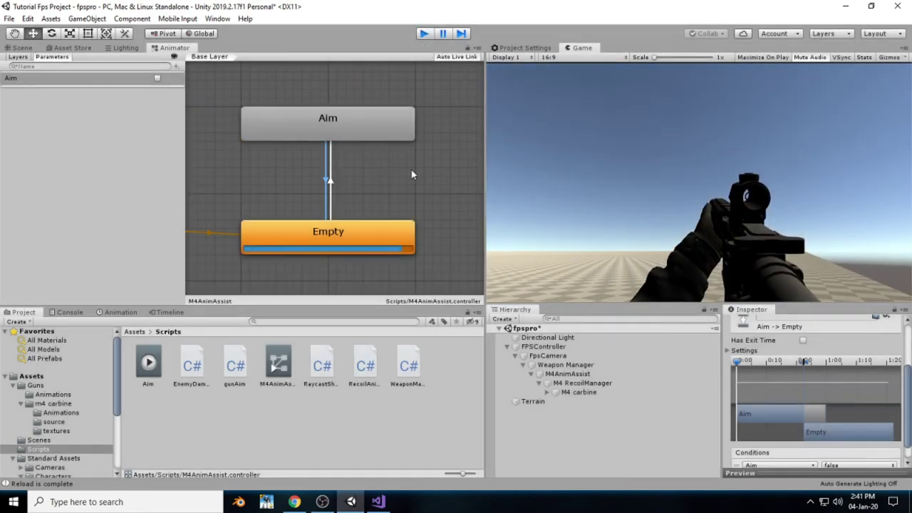
click(389, 503)
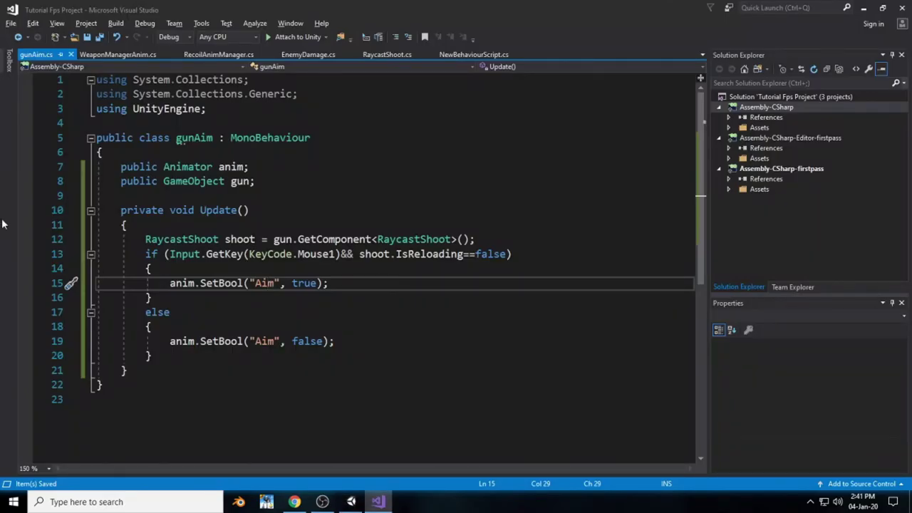
click(322, 502)
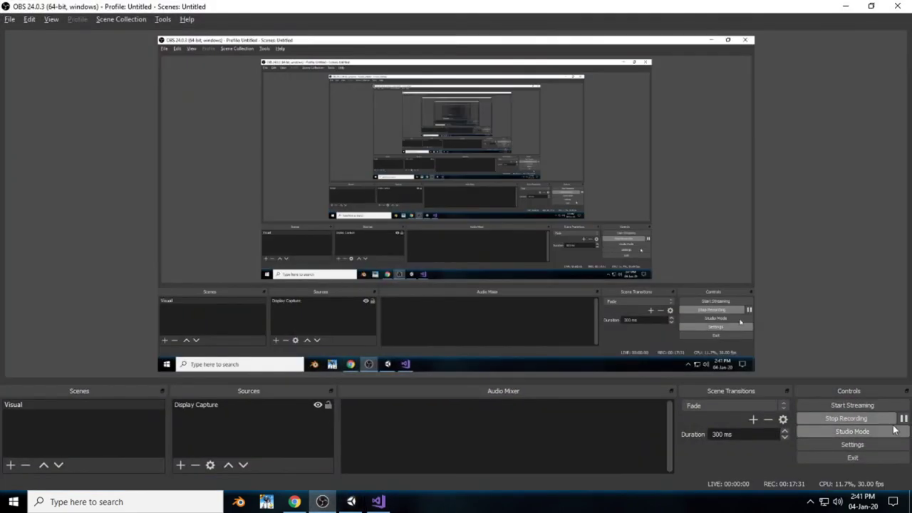
click(854, 418)
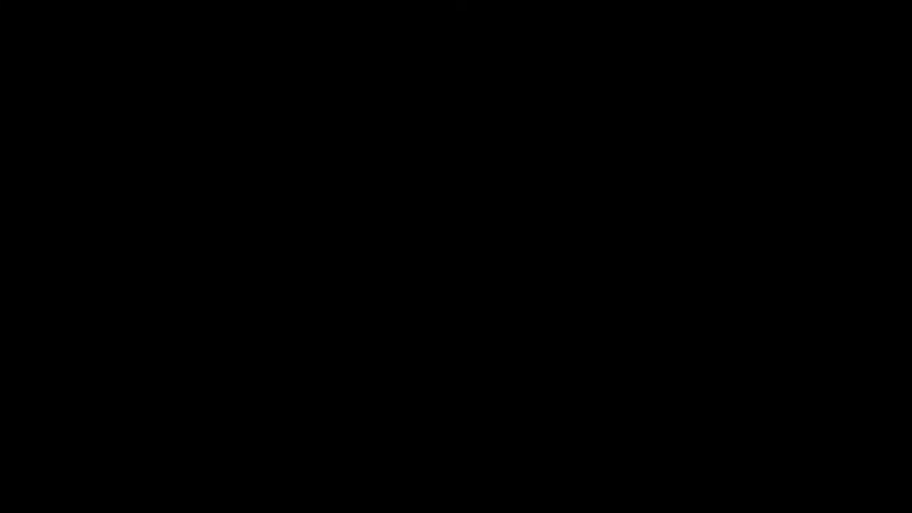